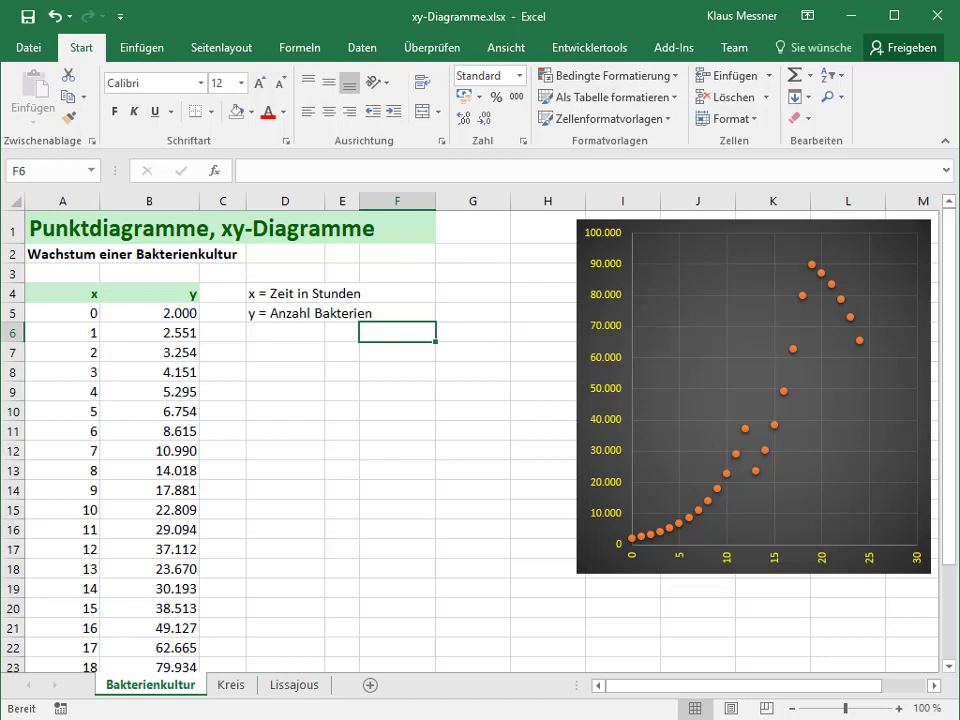
Review the x and y columns, including the growth formula in B5.
click(62, 312)
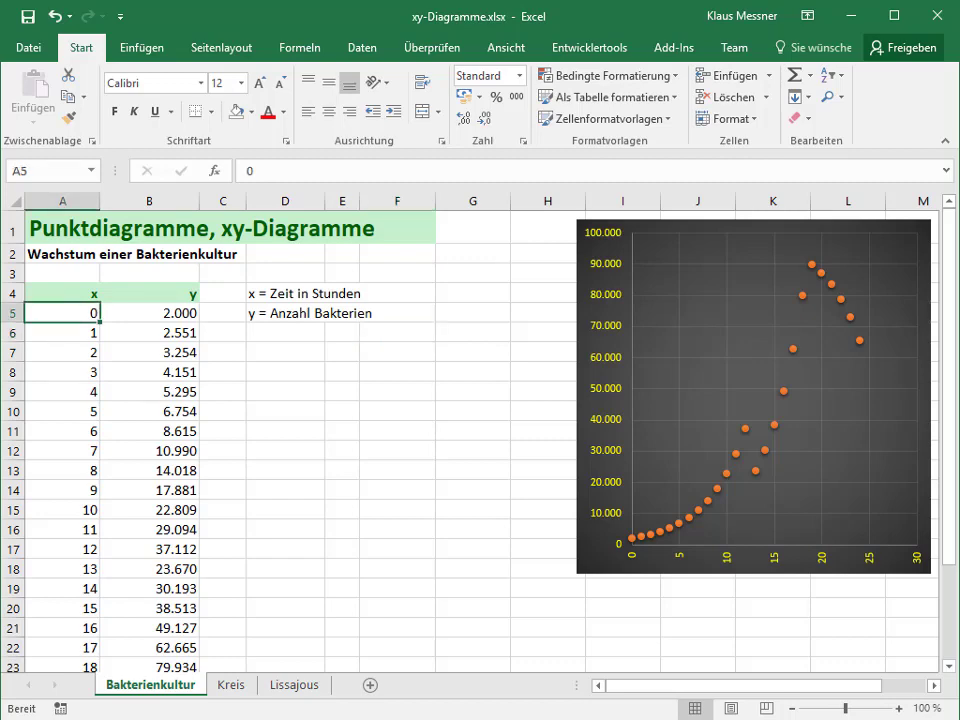
key(ctrl+Down)
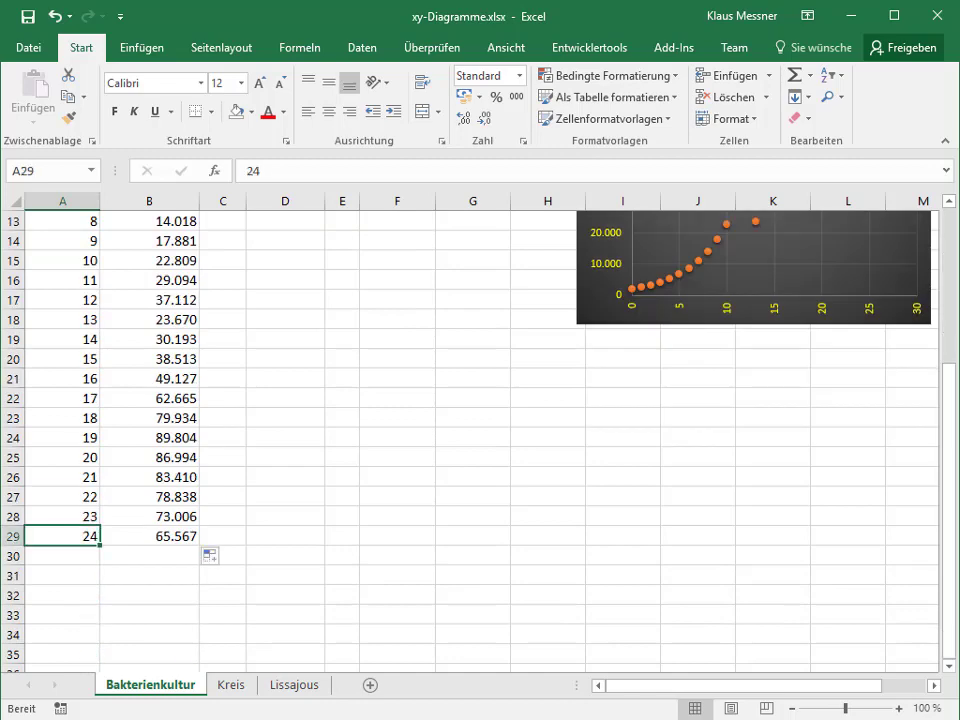
scroll(470, 440, up, 4)
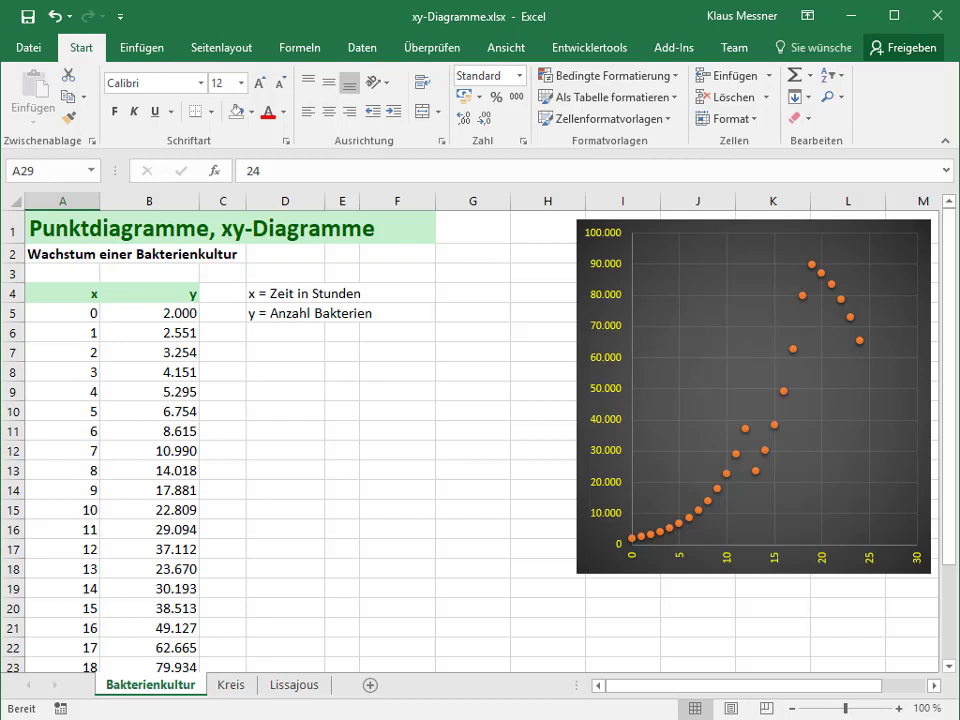
click(150, 313)
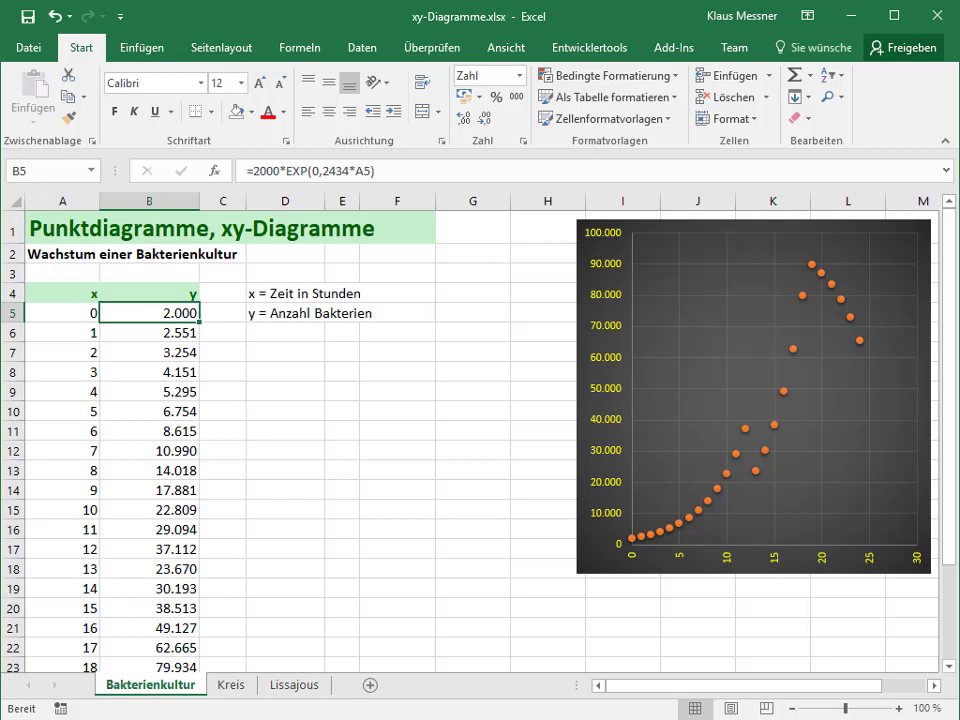
scroll(480, 440, down, 4)
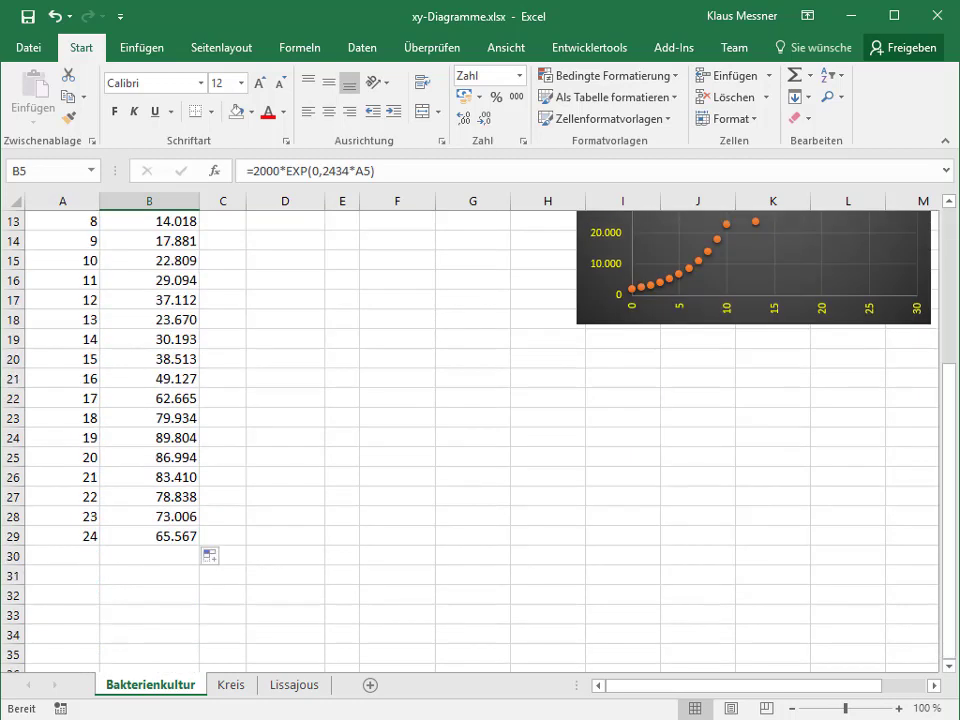
scroll(480, 440, up, 4)
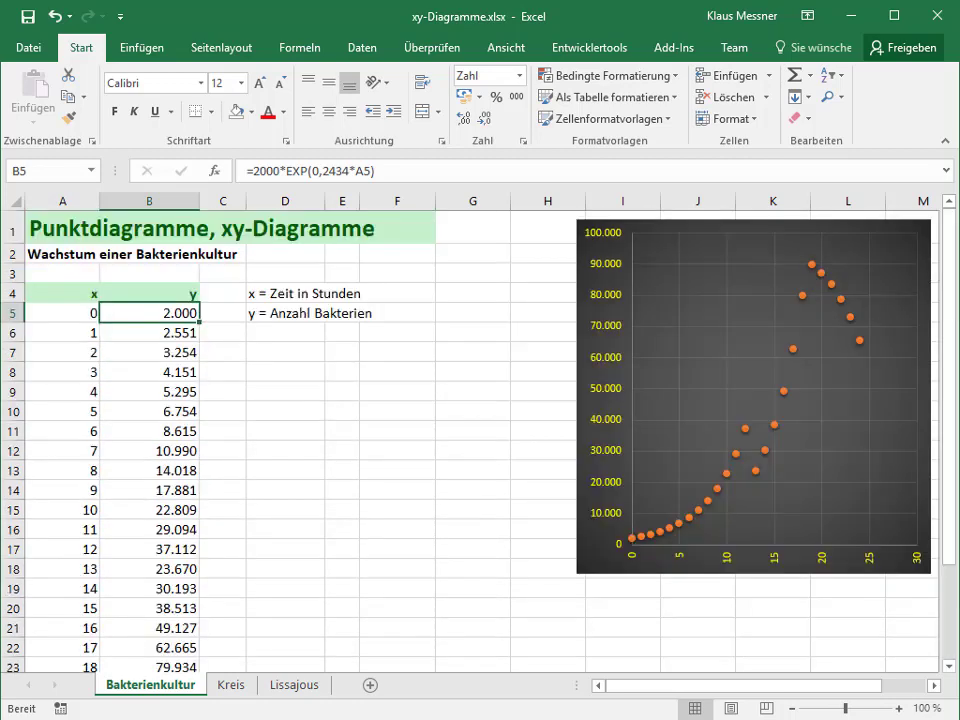
key(ctrl+Down)
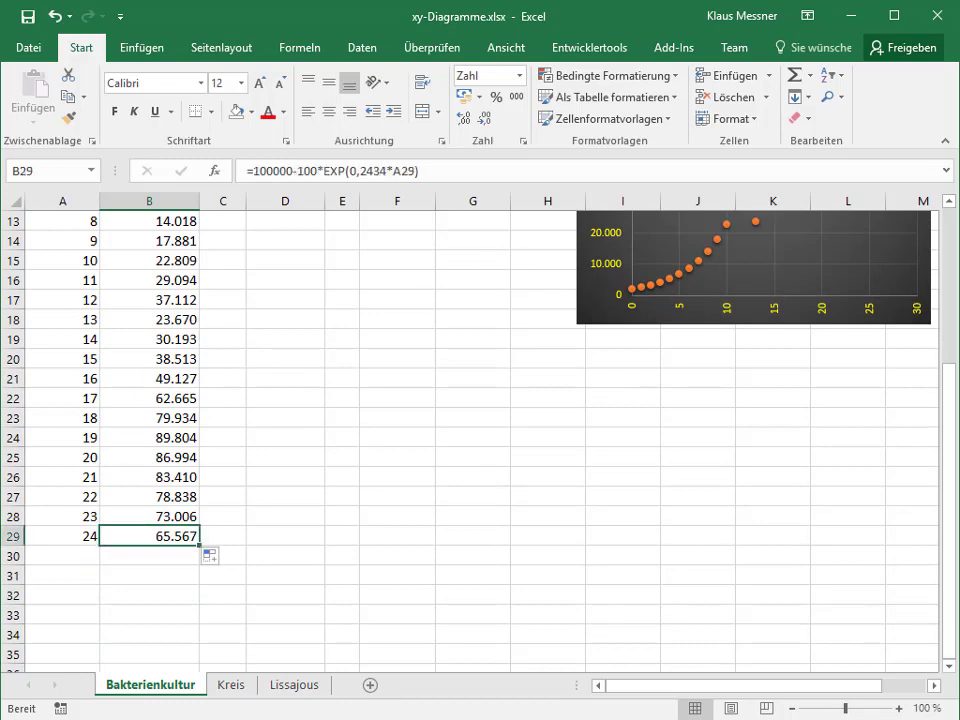
scroll(480, 440, up, 4)
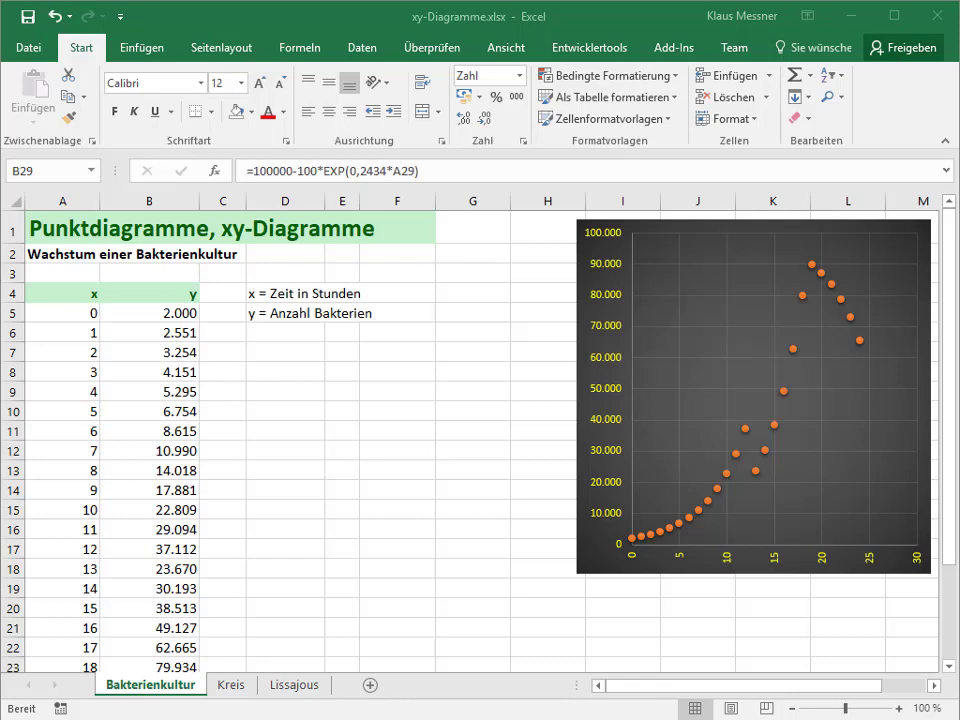
Select A5:B29, insert a plain scatter chart, move it, then delete it again.
click(62, 312)
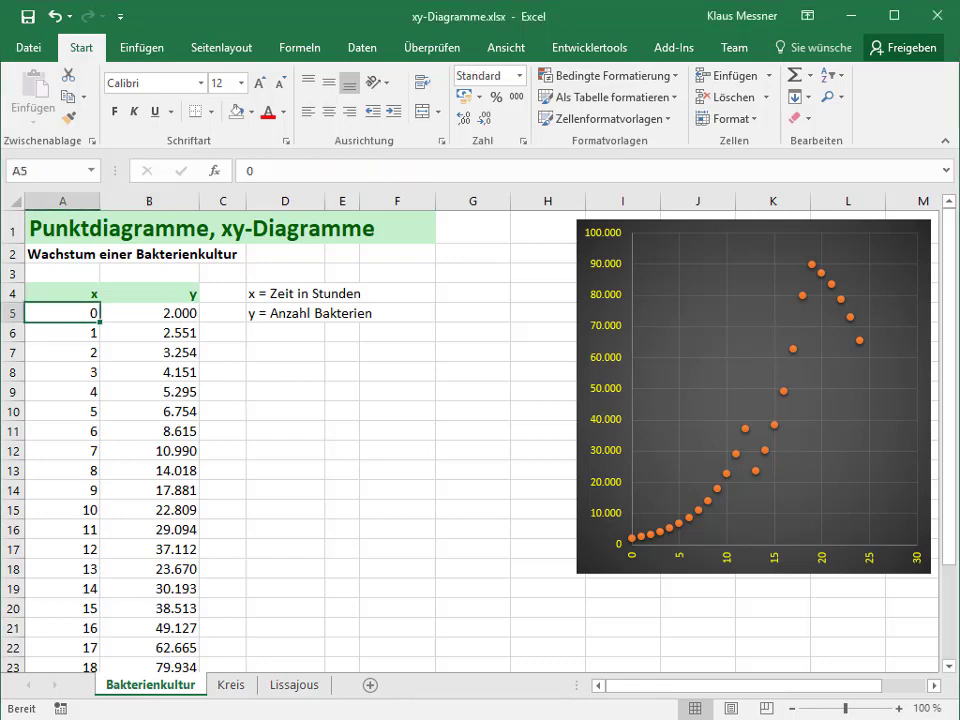
scroll(400, 440, down, 3)
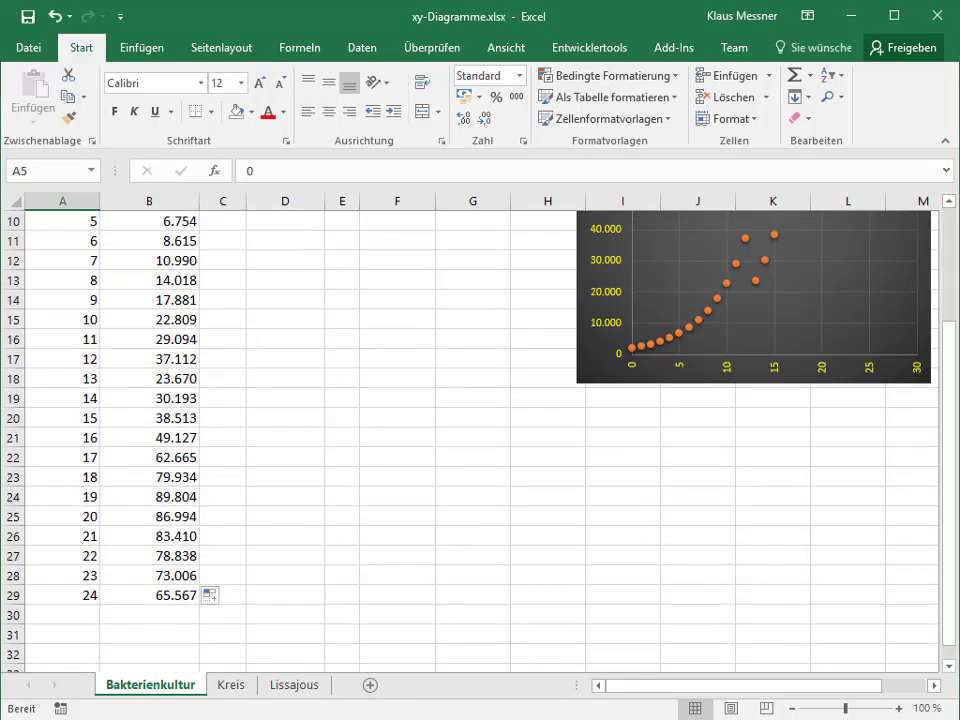
key(ctrl+shift+End)
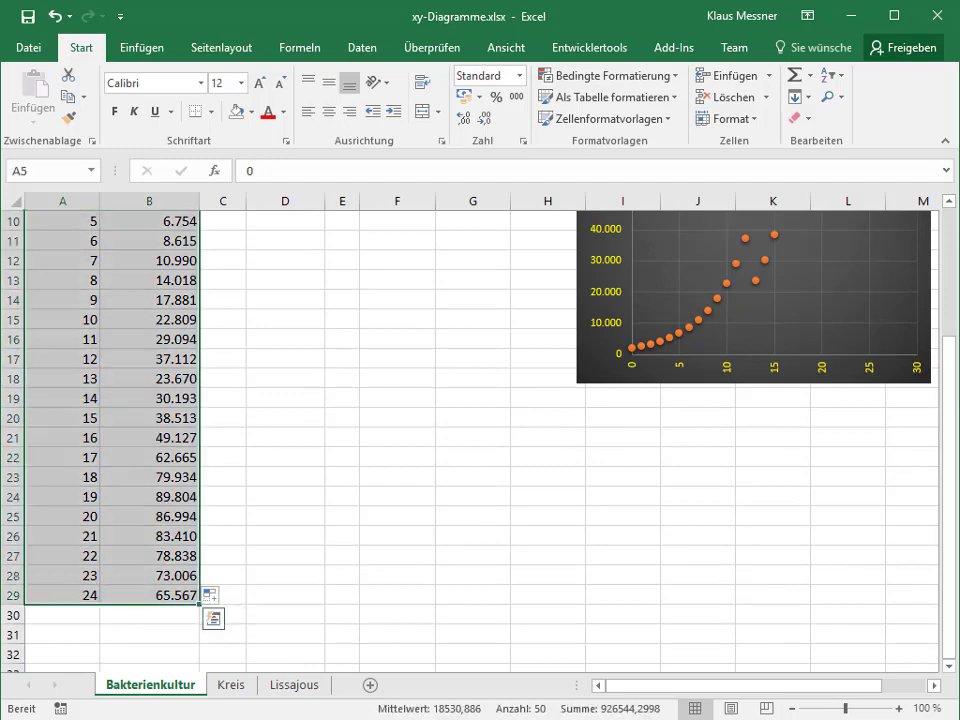
scroll(400, 440, up, 3)
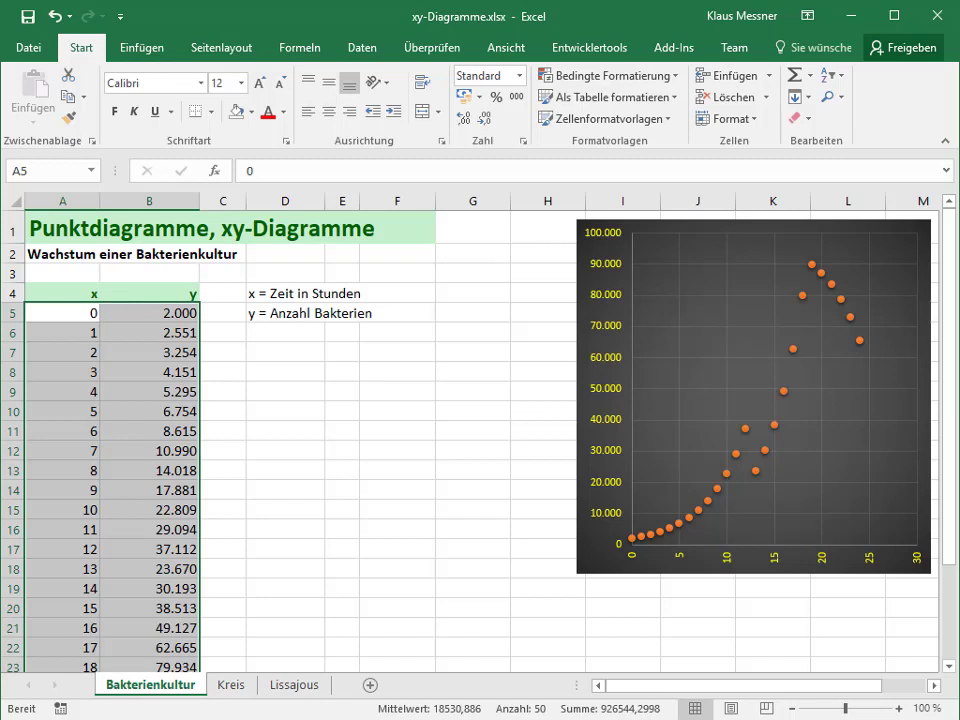
key(alt+e)
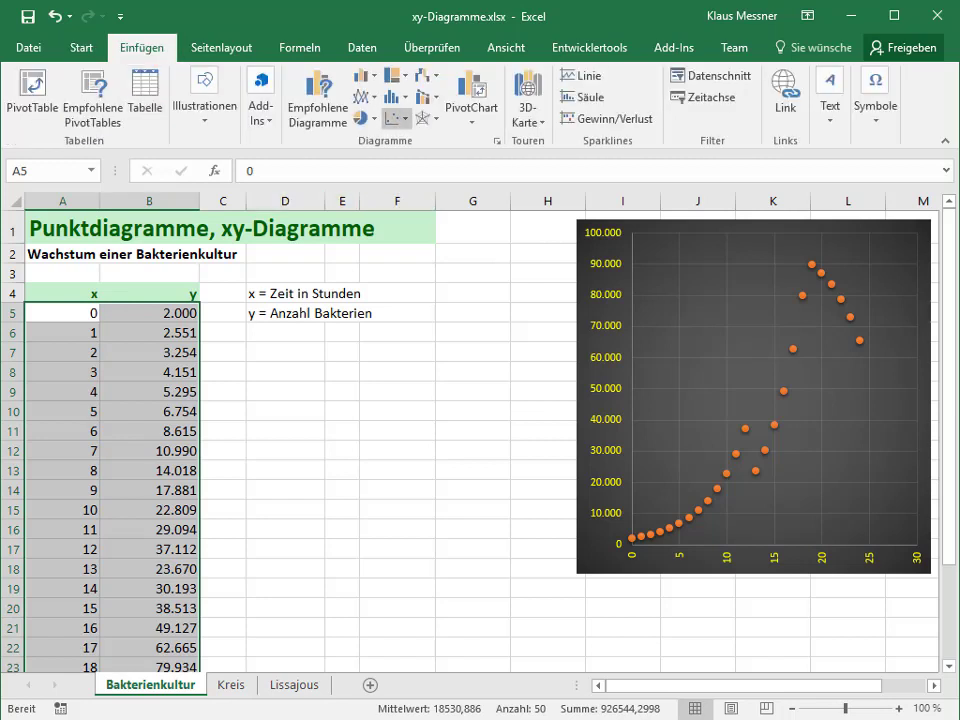
click(397, 118)
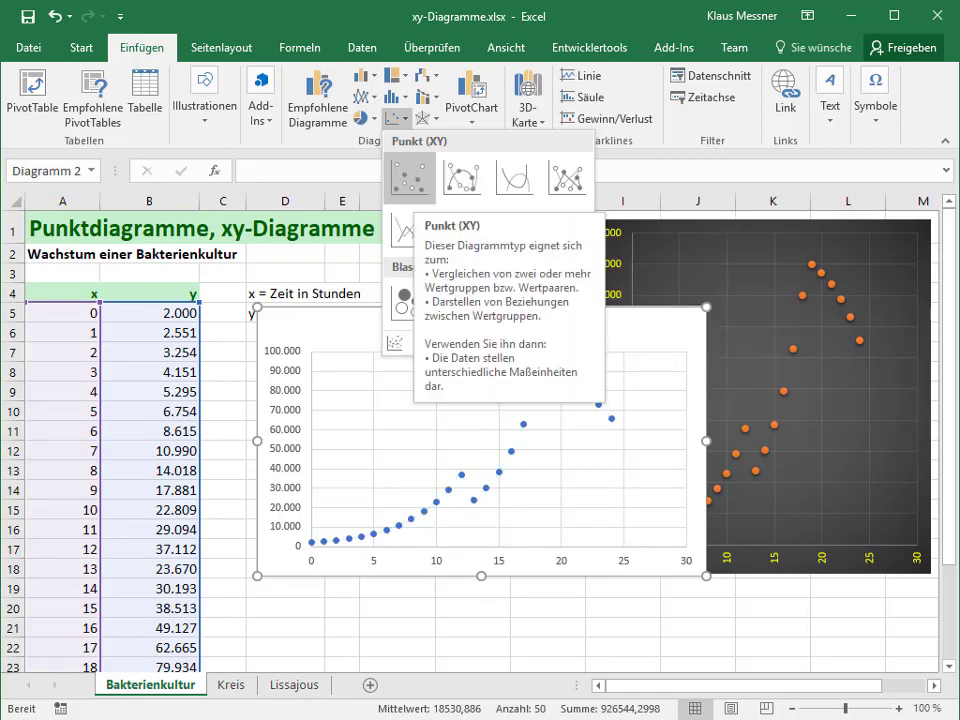
click(409, 177)
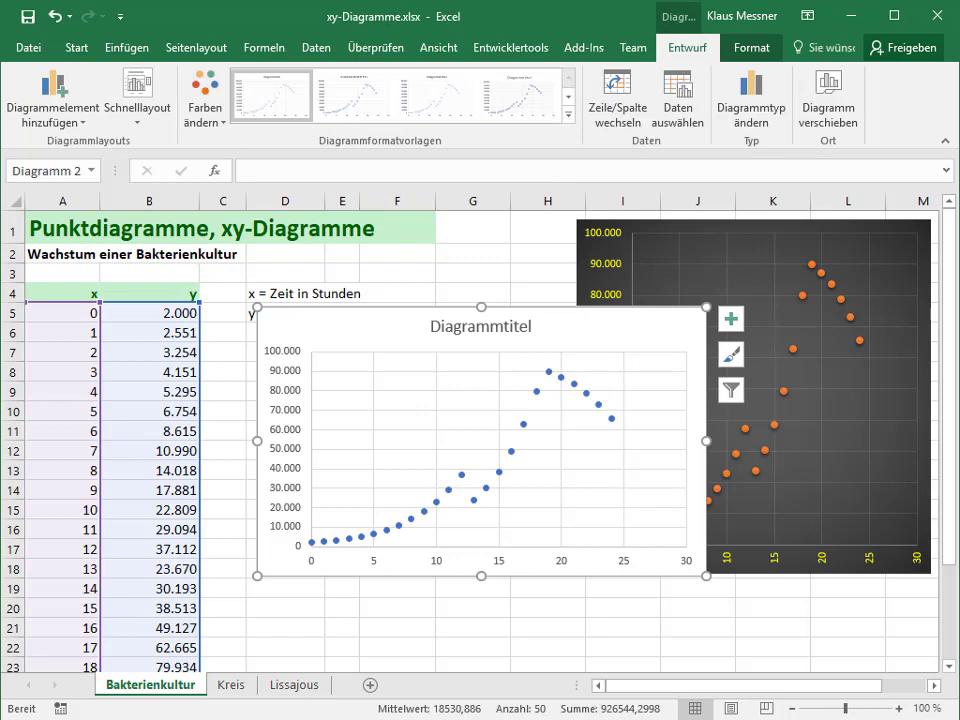
drag(583, 377, 415, 345)
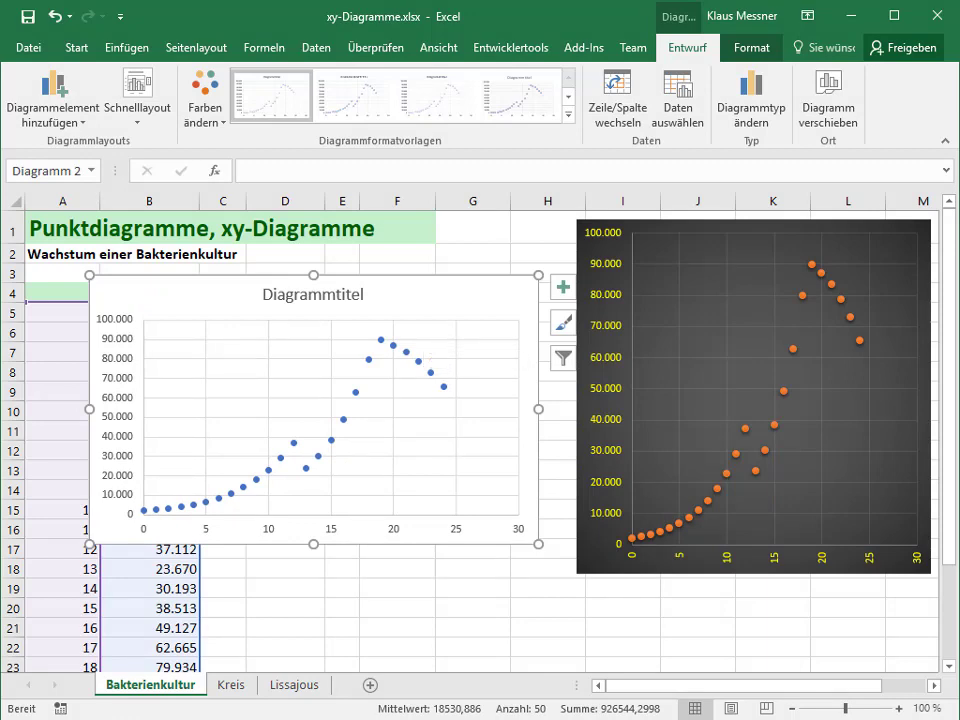
key(Delete)
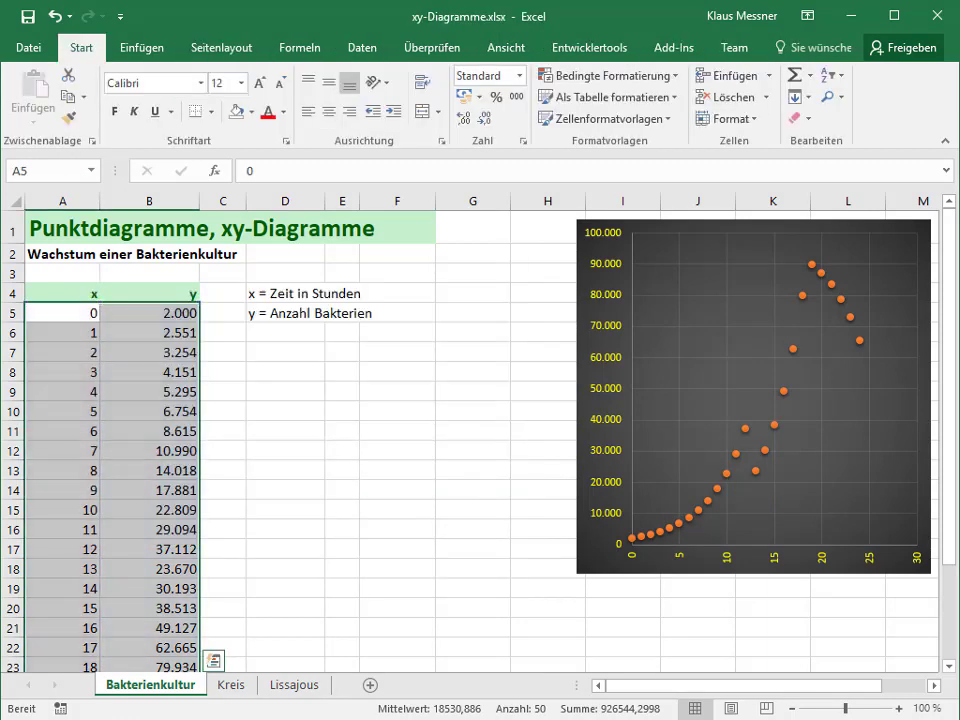
From empty cell E7, insert an empty scatter chart and open Daten auswählen.
click(342, 351)
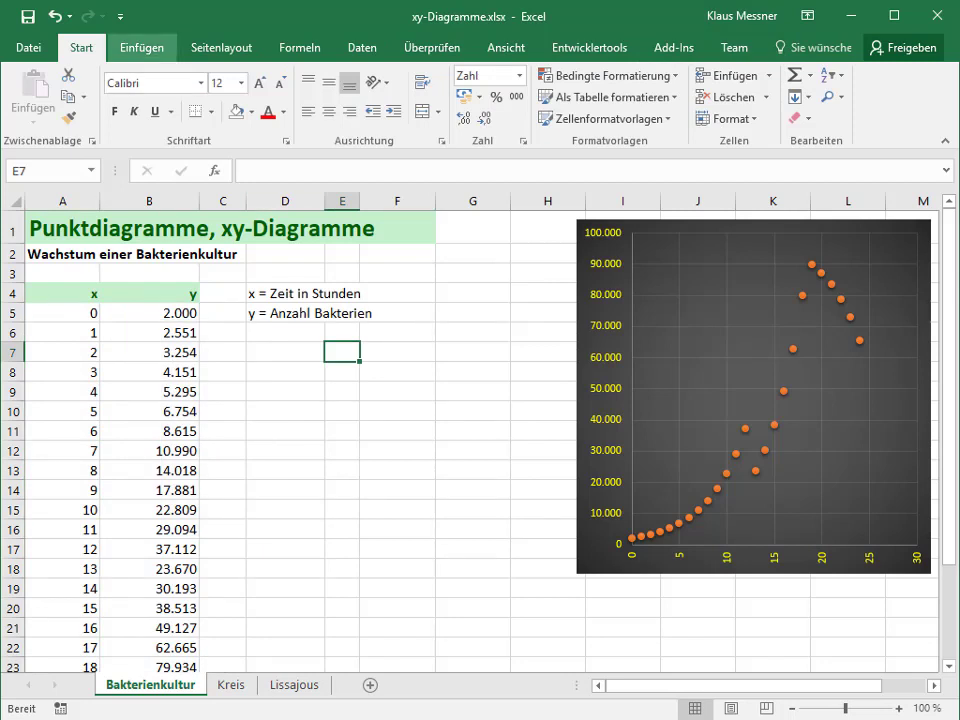
click(141, 47)
click(397, 118)
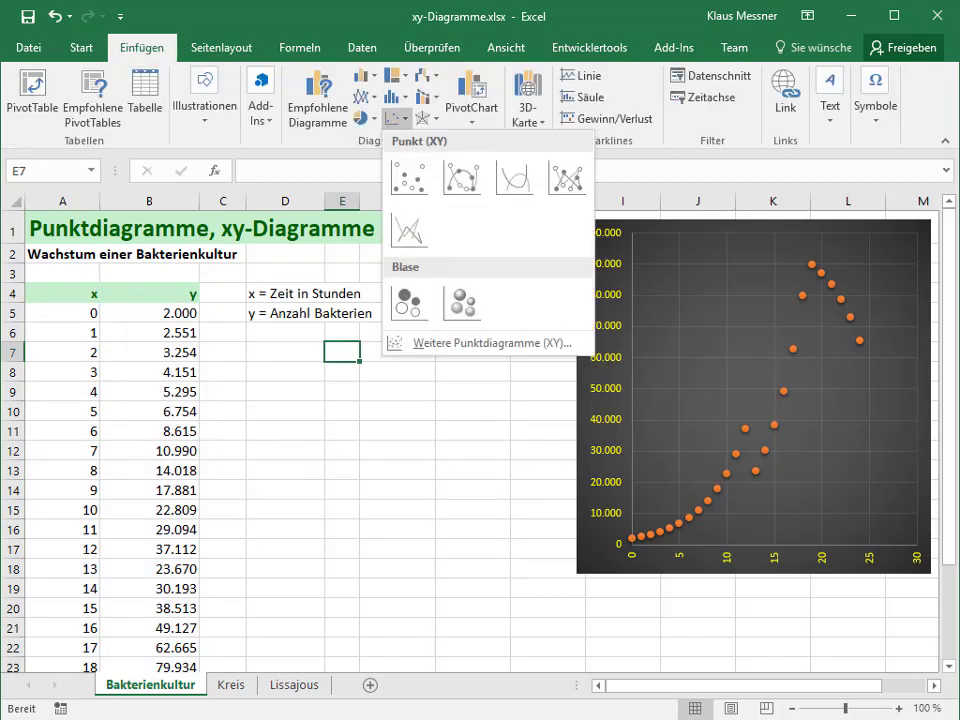
click(409, 177)
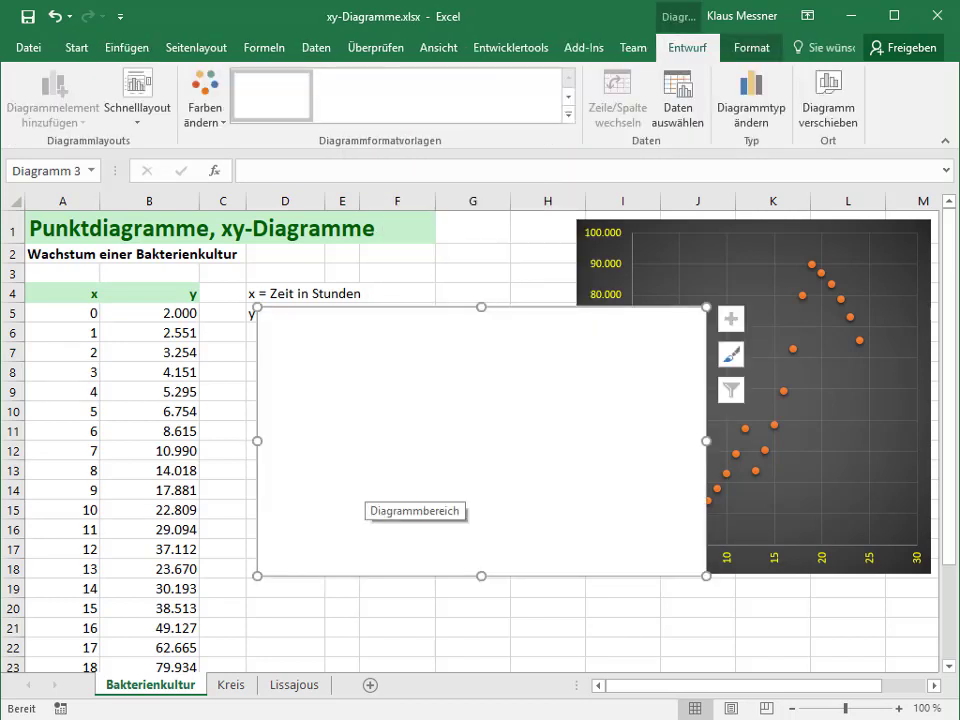
right_click(444, 364)
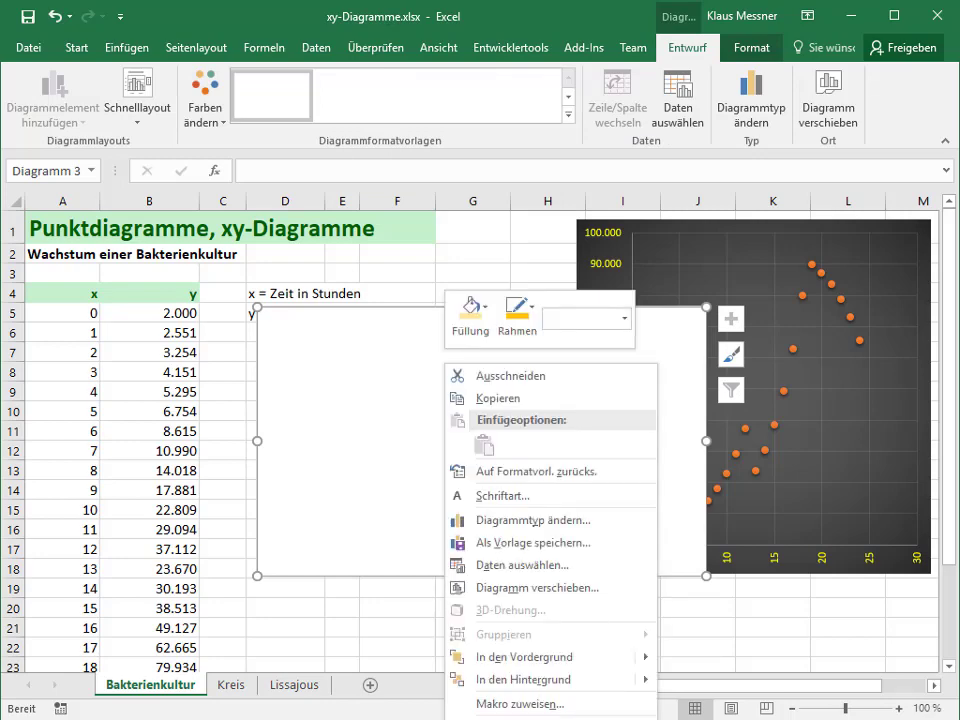
click(520, 565)
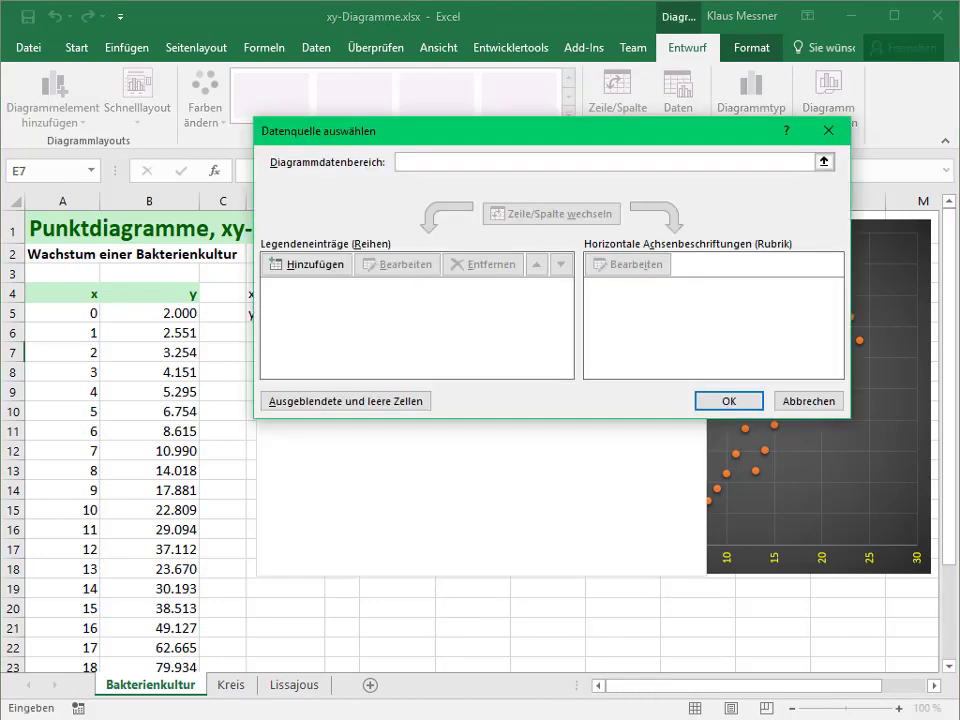
Add a new series named 'Nakterienkultur' with x values A5:A29.
click(307, 264)
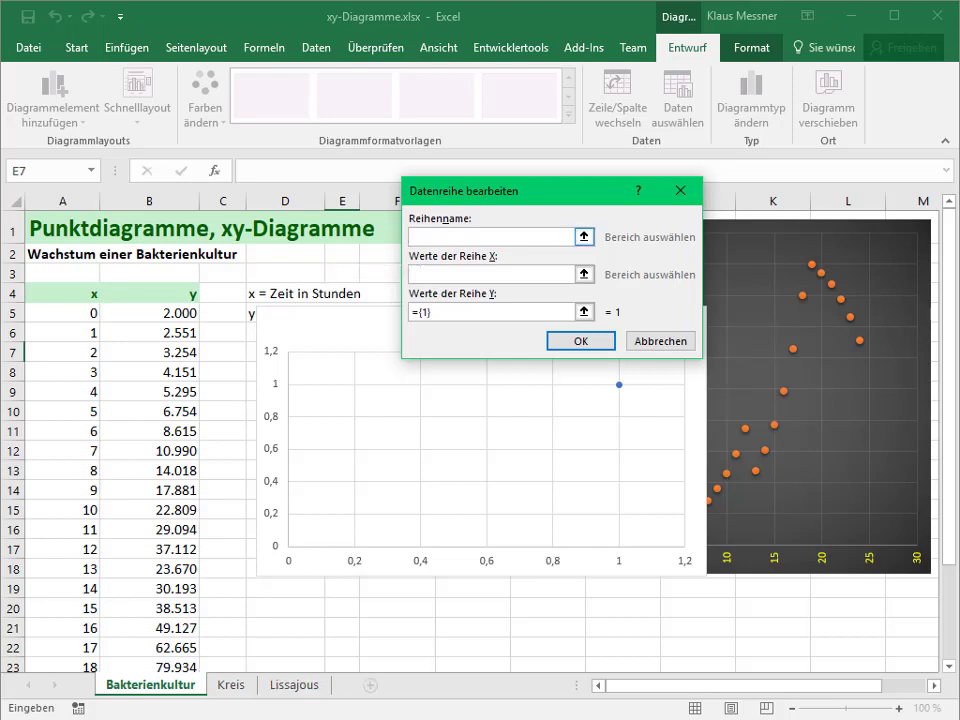
text(N)
text(akterienku)
text(ltur)
key(Tab)
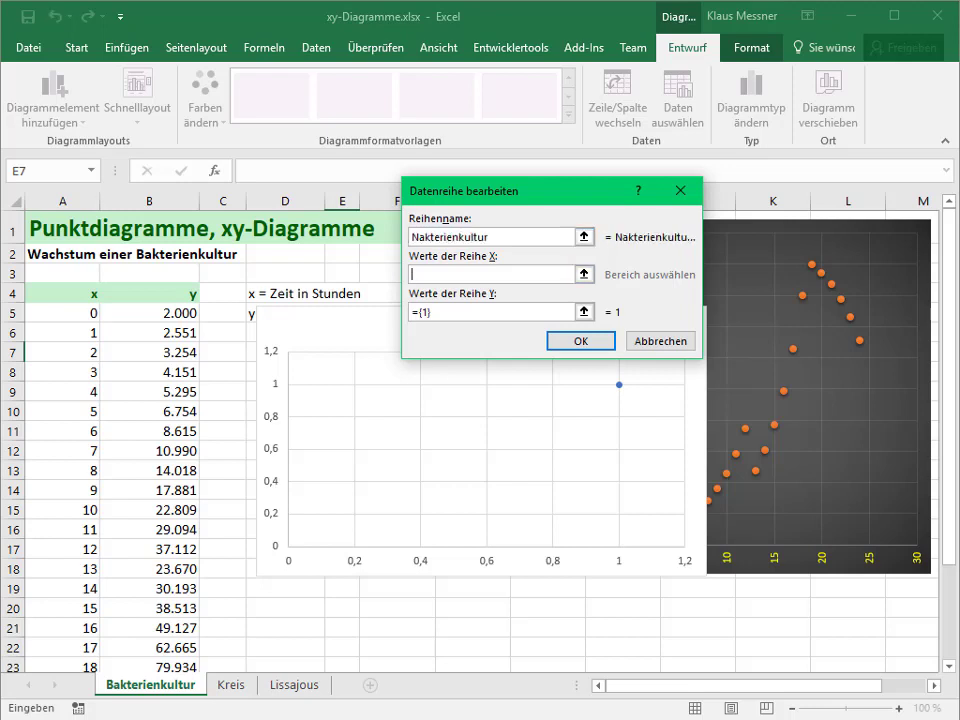
drag(63, 313, 95, 650)
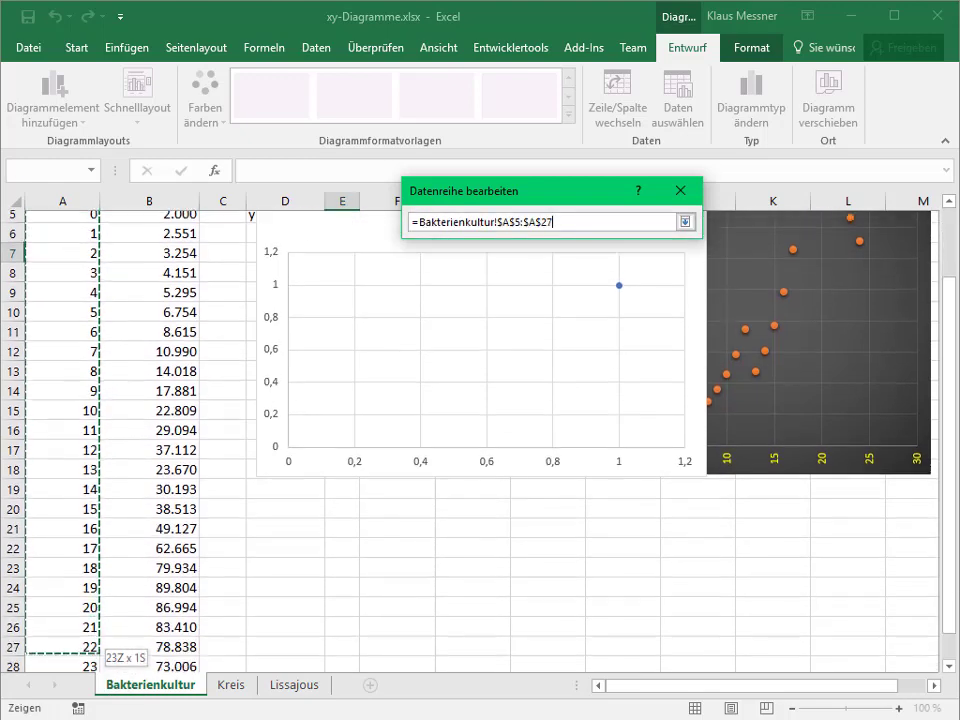
drag(95, 650, 92, 640)
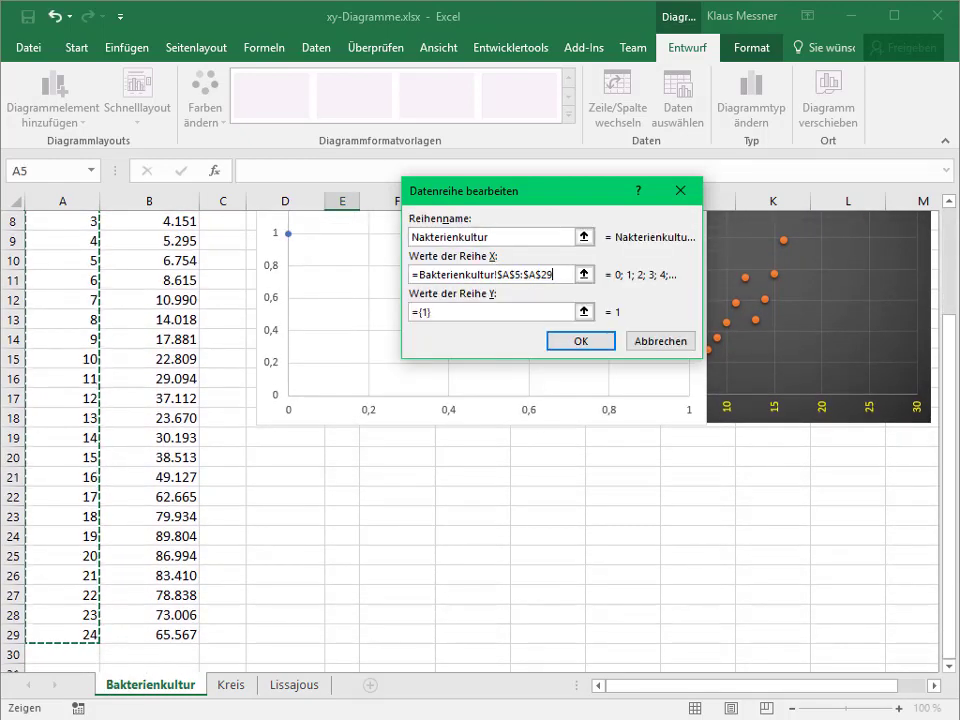
Set the series y values to B5:B29 and confirm both dialogs.
key(Tab)
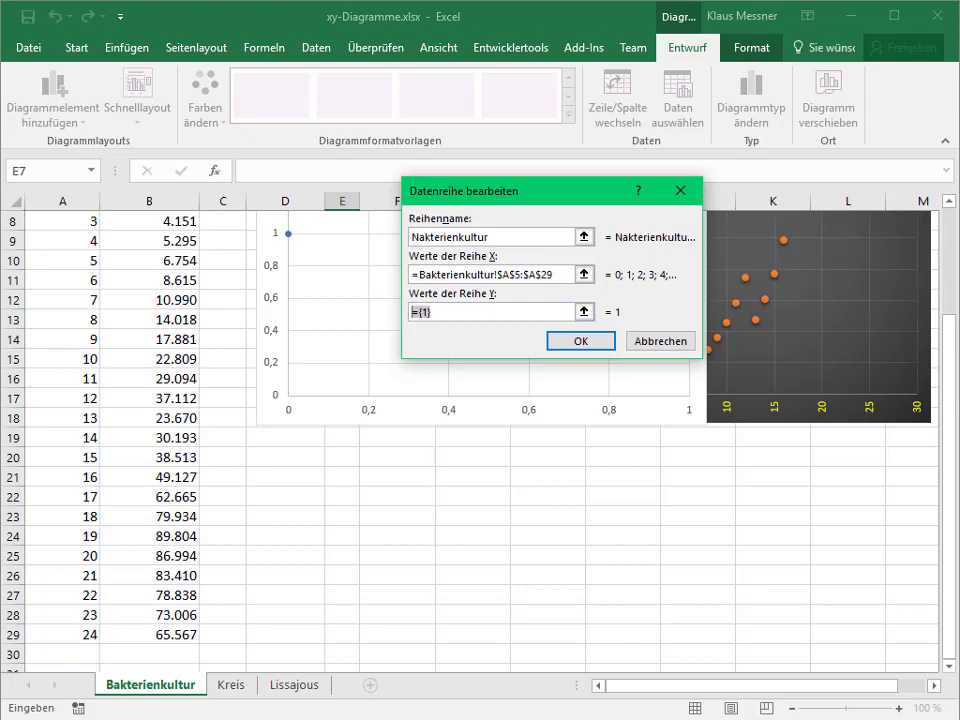
key(BackSpace)
scroll(130, 420, up, 3)
click(150, 312)
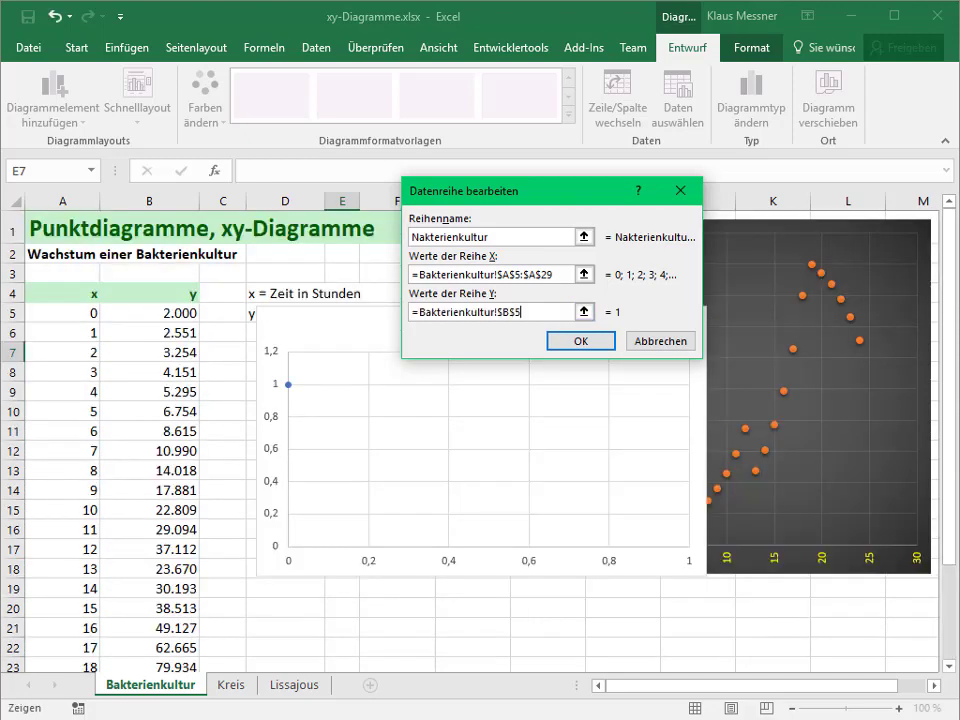
drag(150, 312, 150, 640)
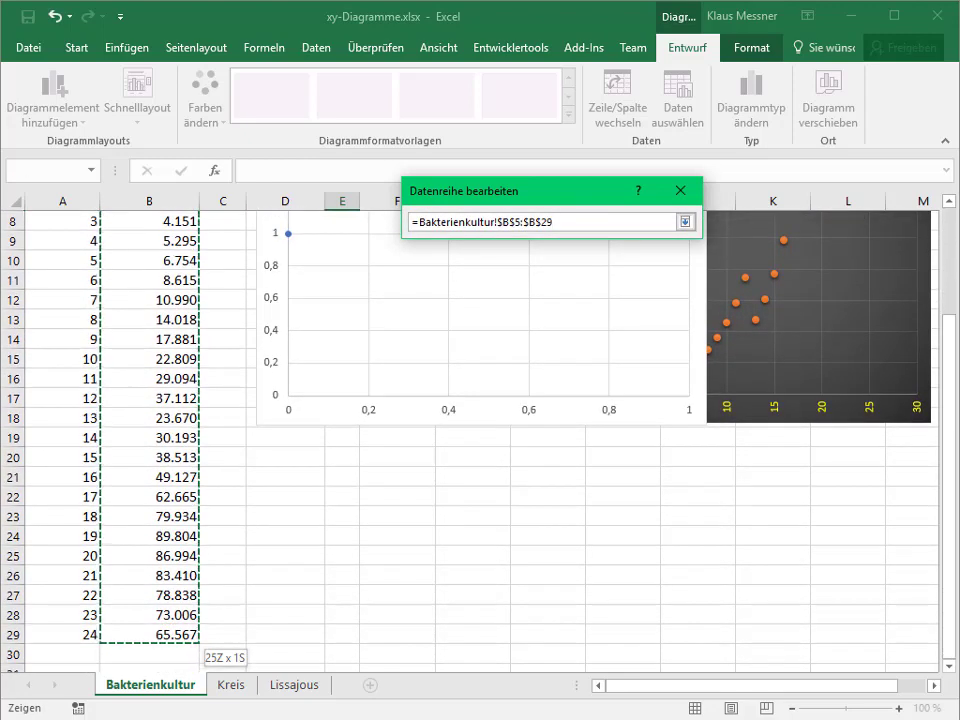
scroll(149, 440, up, 3)
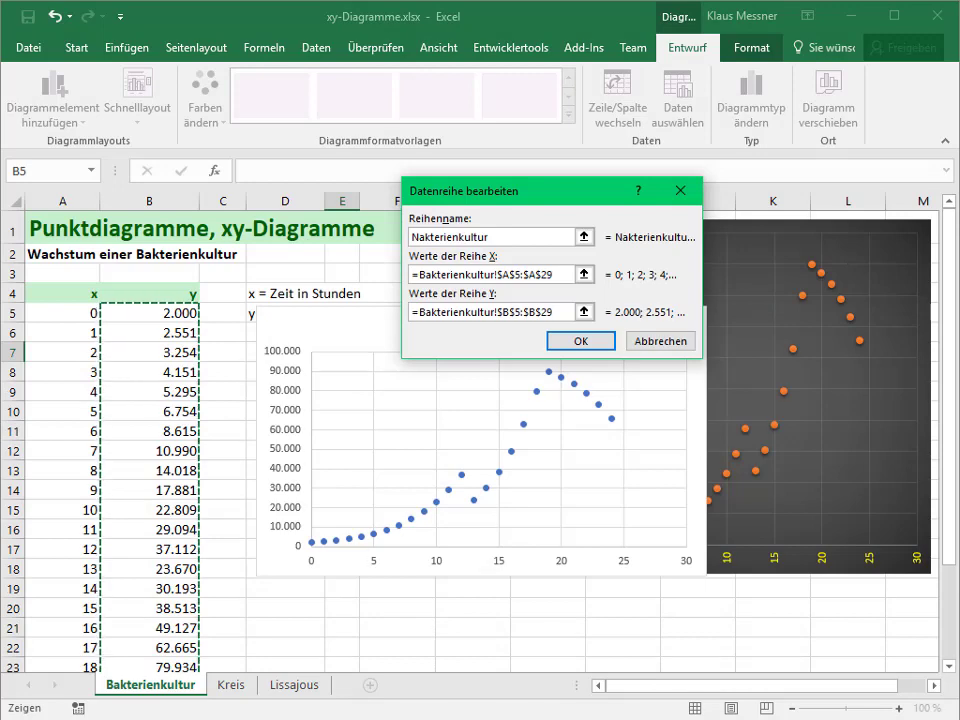
key(Return)
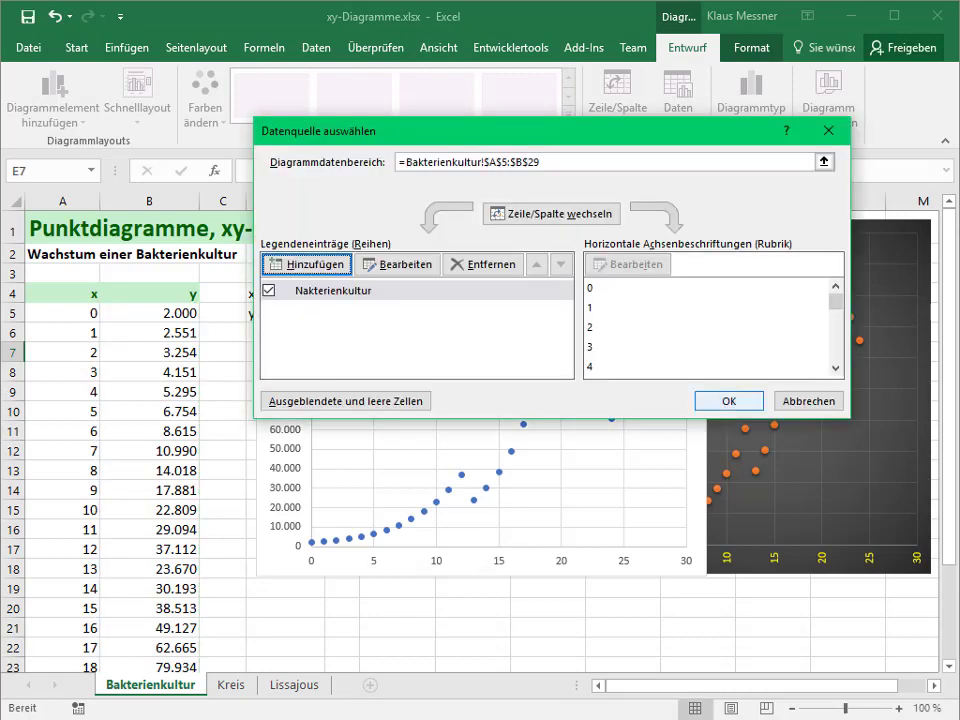
key(Return)
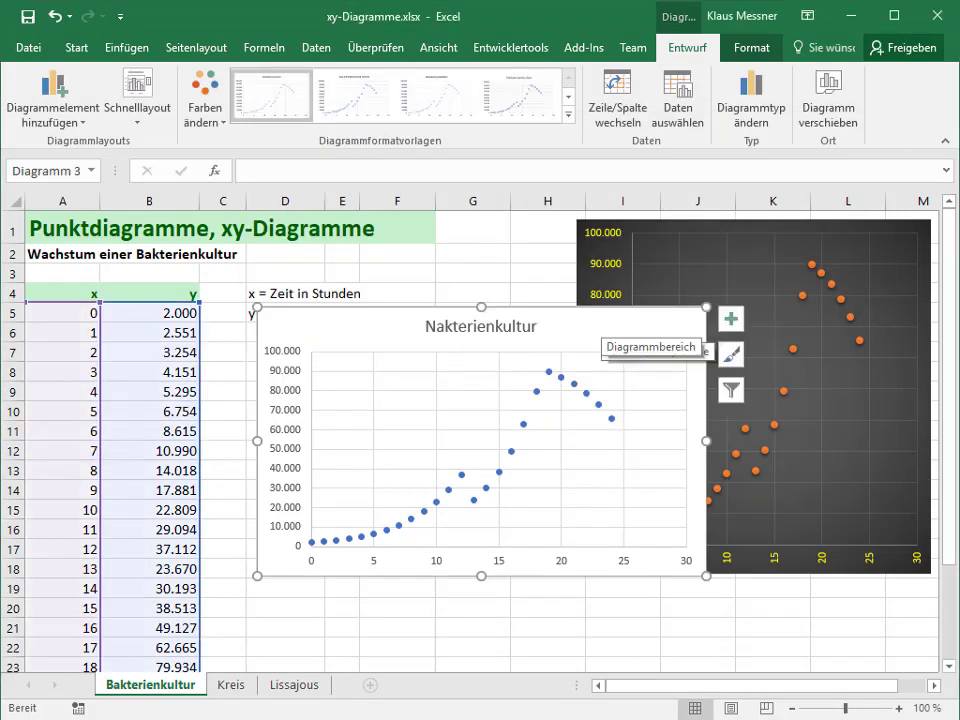
Move the chart up-left, correct the title to 'Bakterienkultur', and apply Formatvorlage 9.
drag(612, 335, 427, 293)
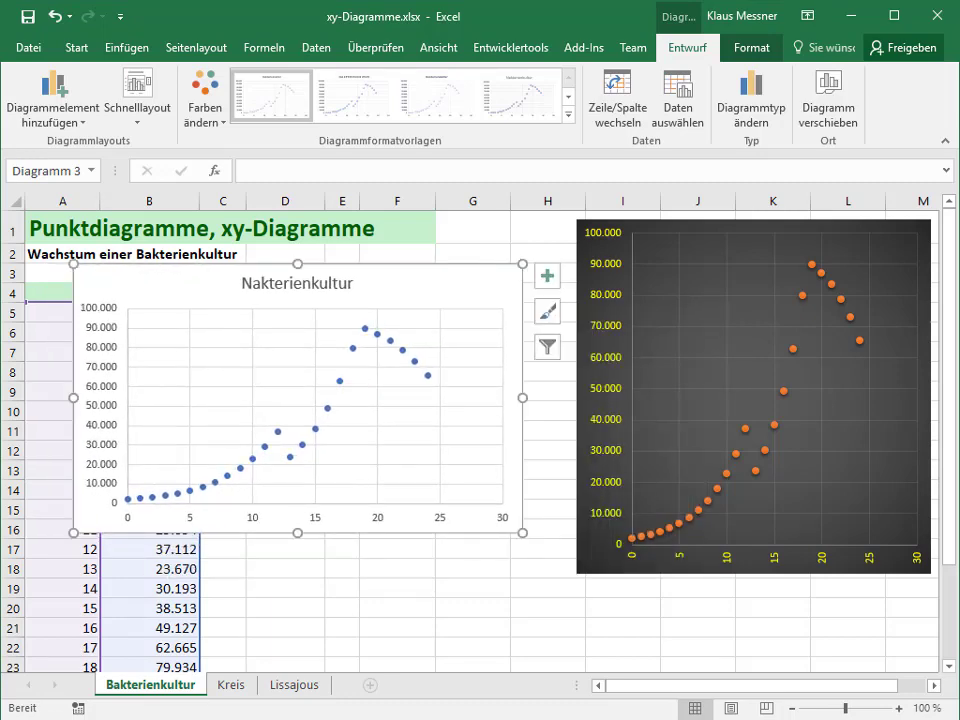
click(240, 284)
click(240, 284)
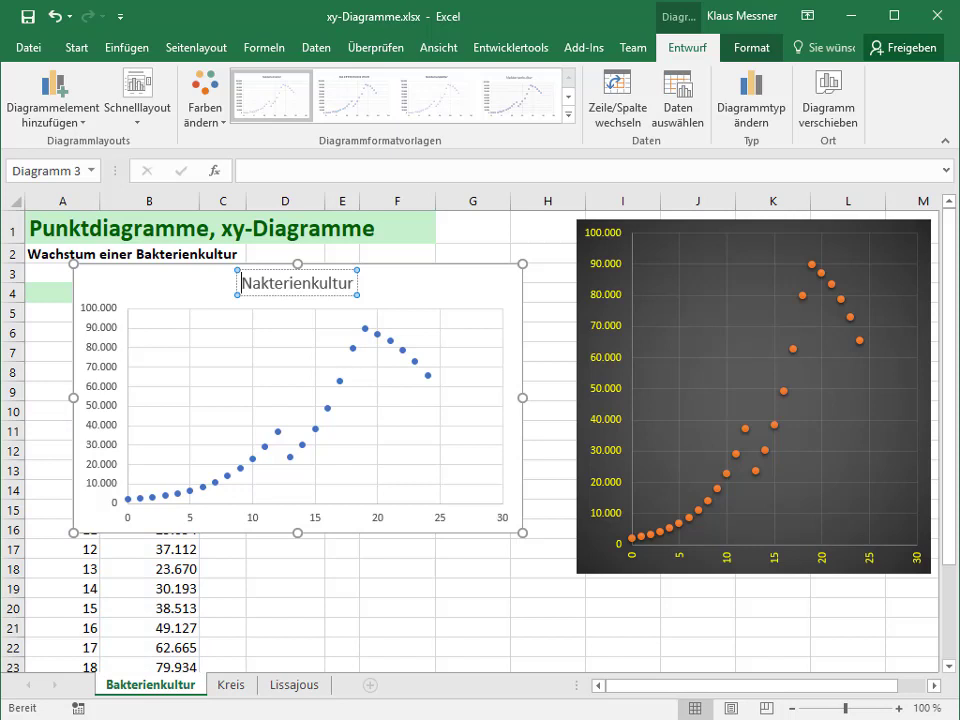
key(Delete)
text(B)
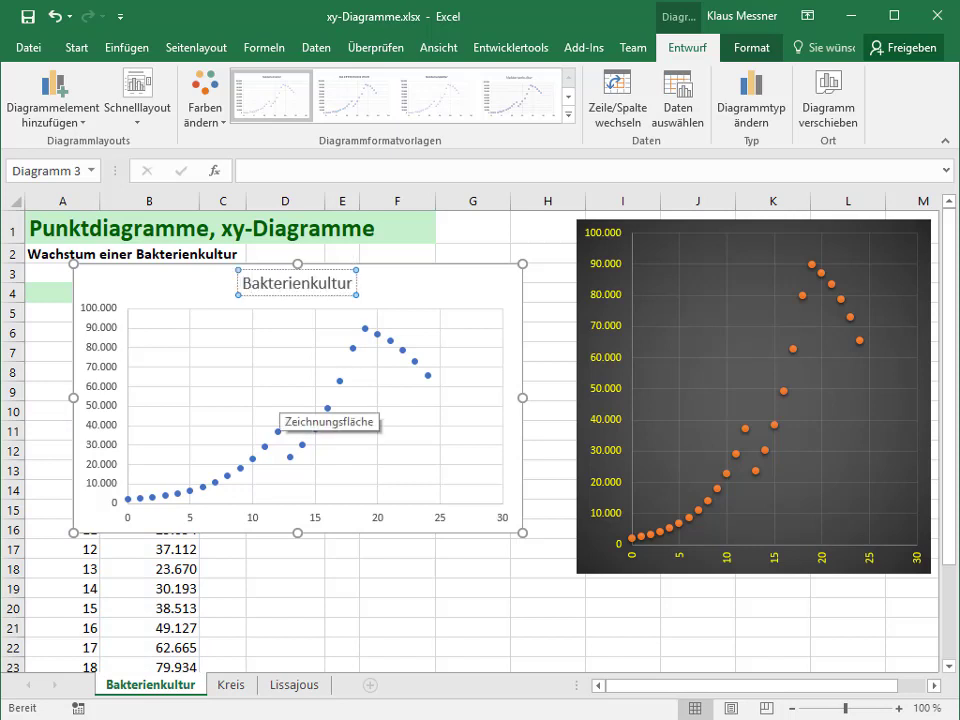
key(Escape)
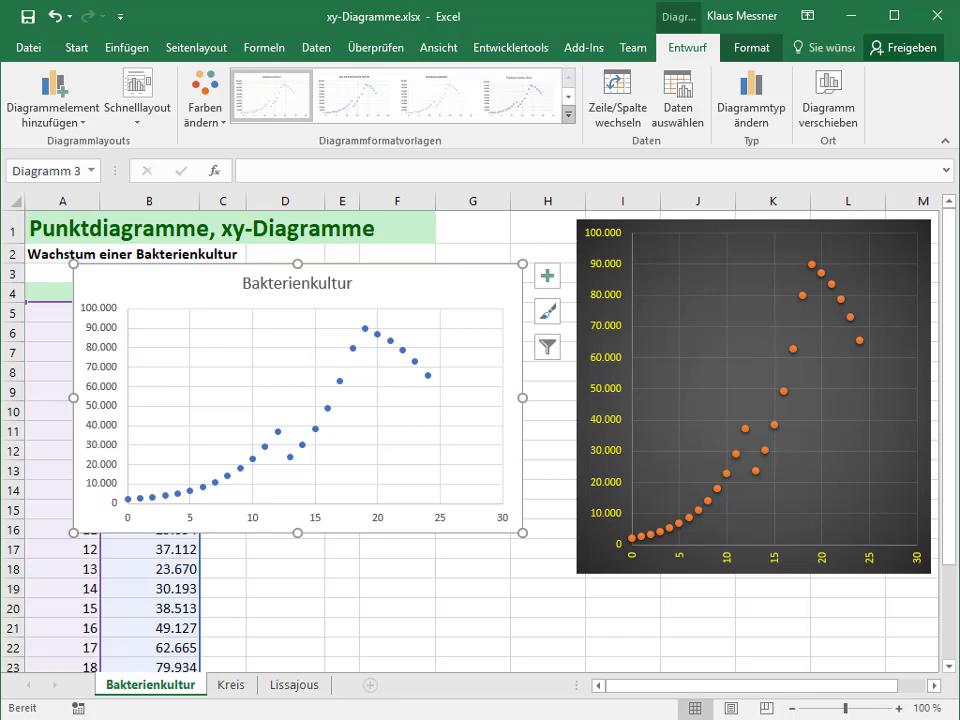
click(568, 115)
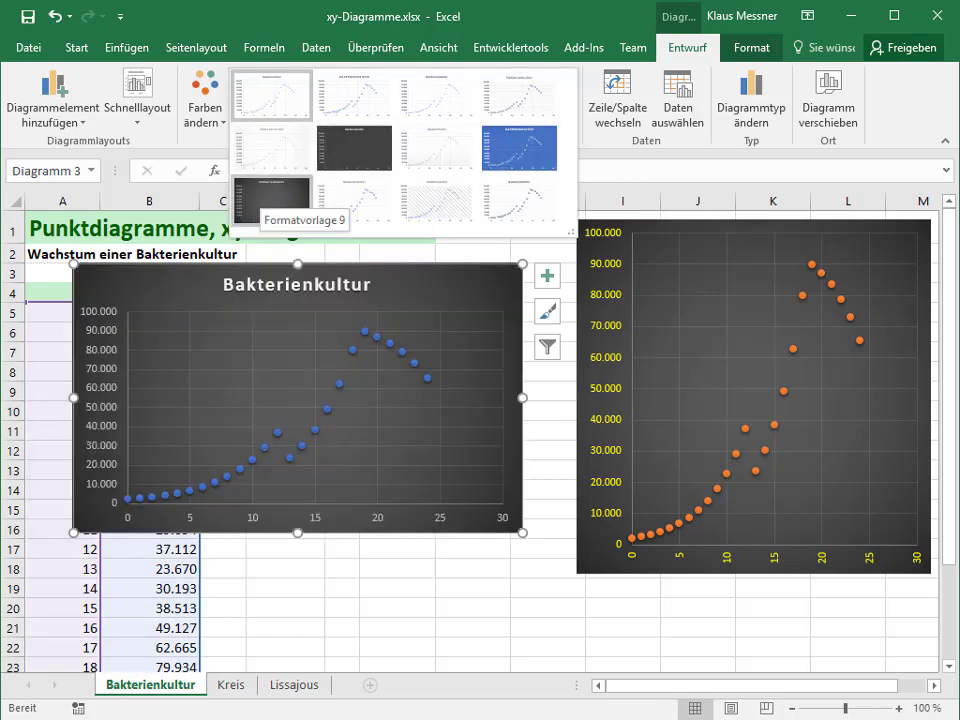
click(272, 198)
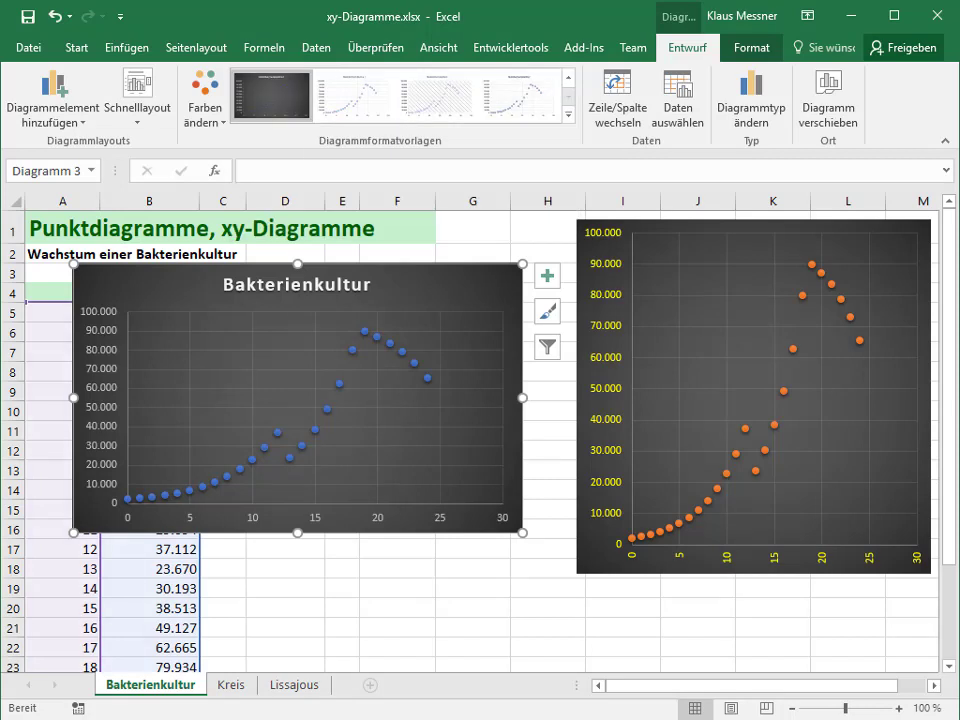
Fill the series' data markers orange.
right_click(239, 468)
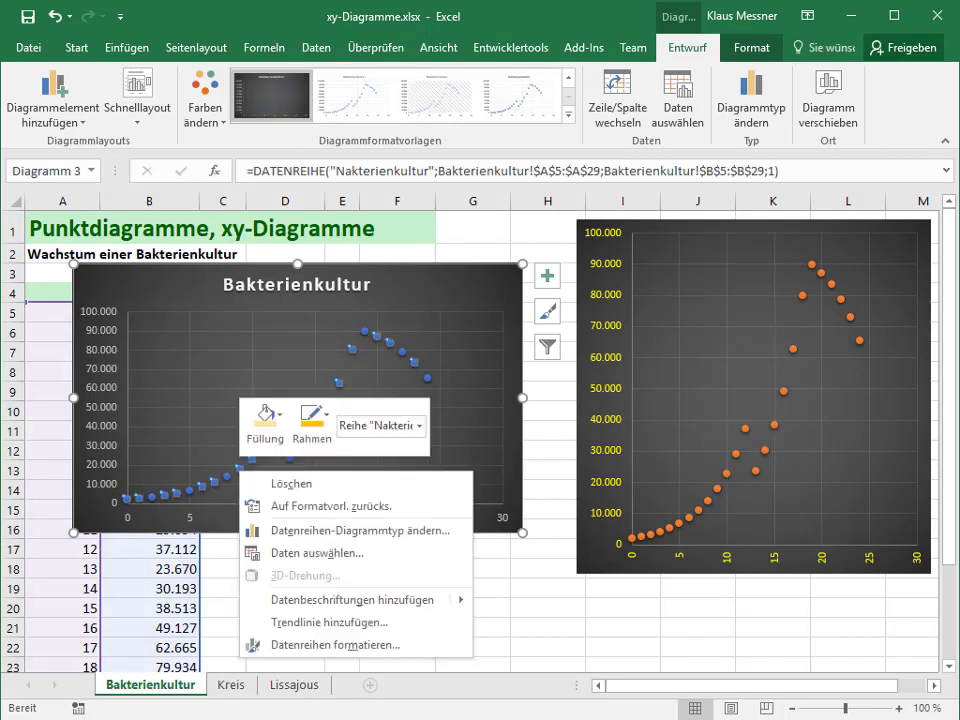
click(265, 418)
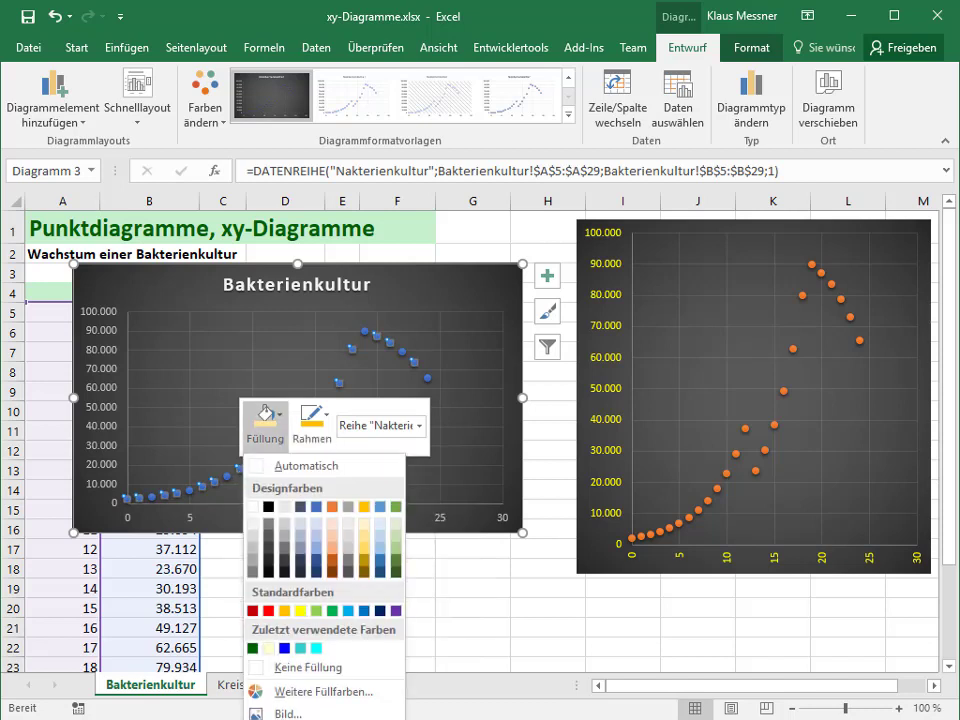
click(332, 506)
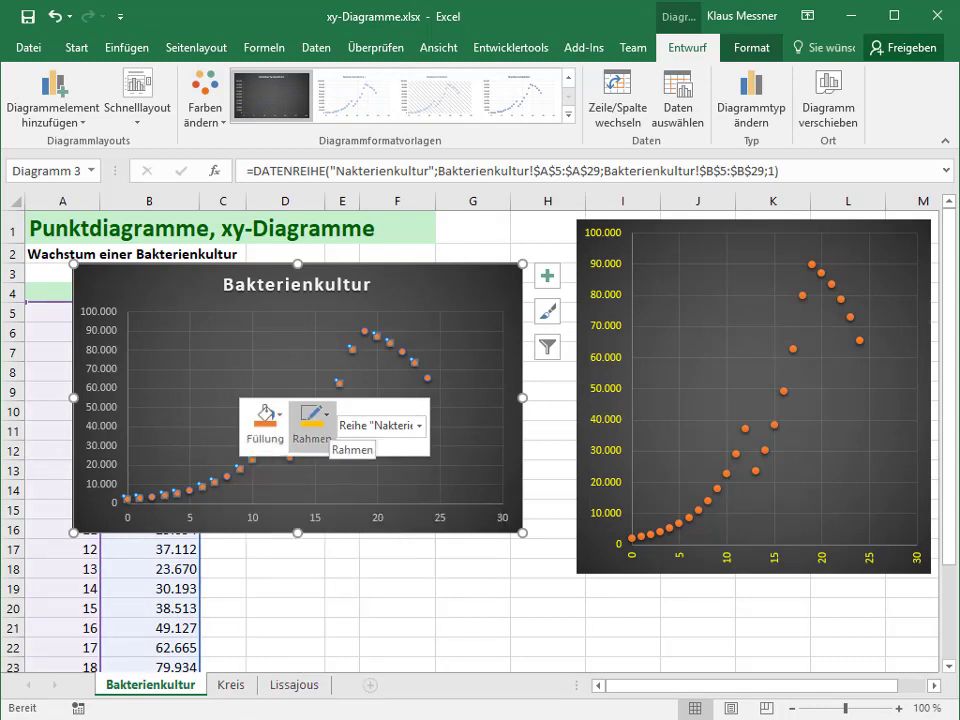
click(312, 420)
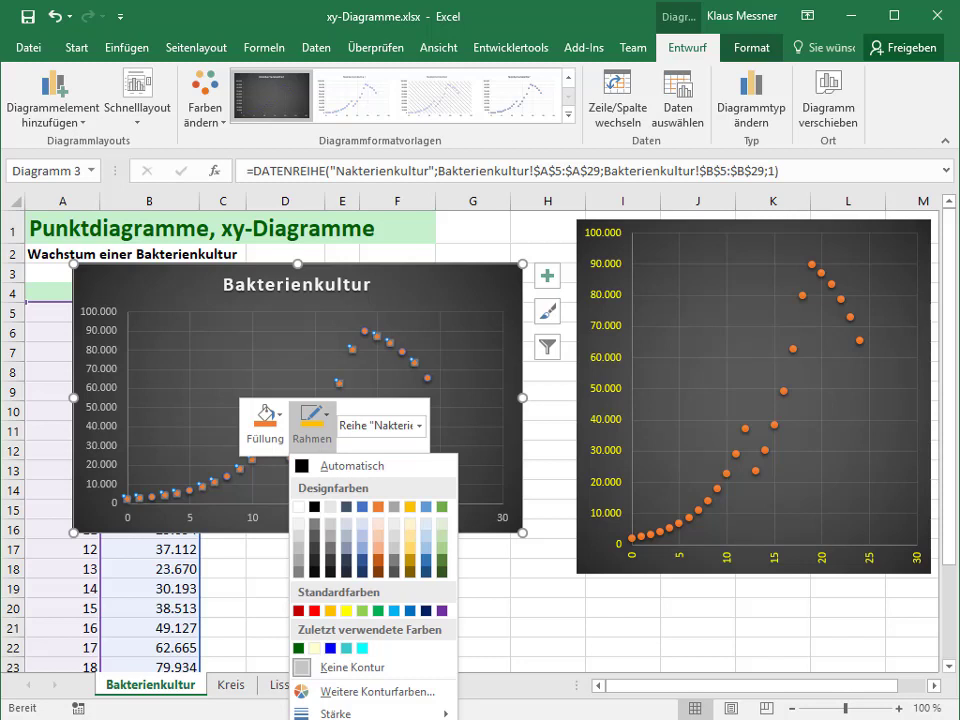
Open the Datenreihen formatieren pane for the series.
right_click(352, 350)
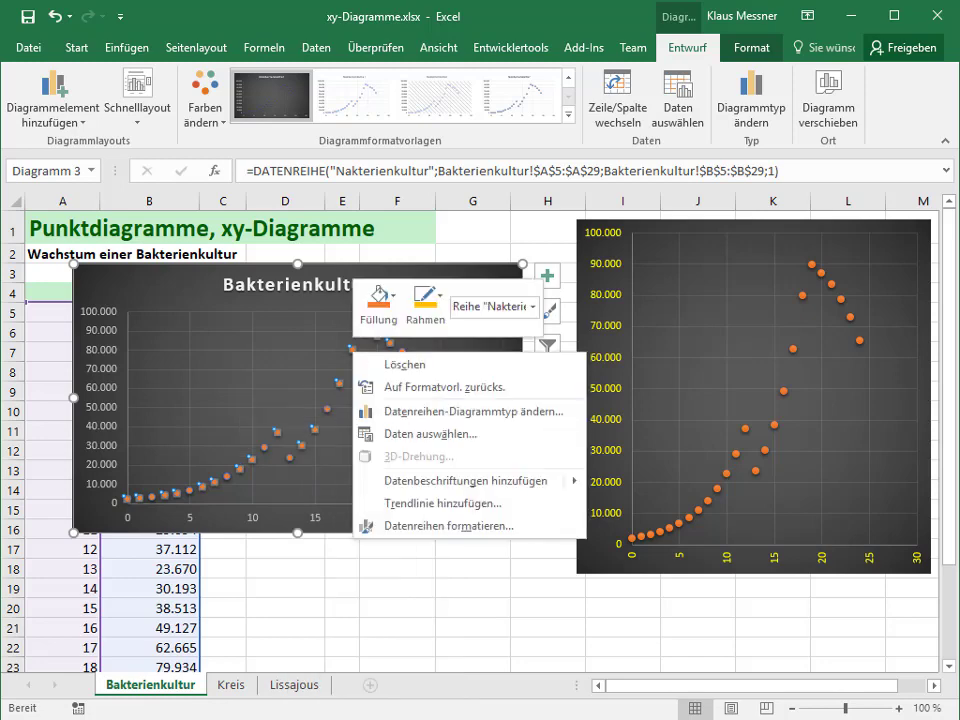
key(Down)
key(Up)
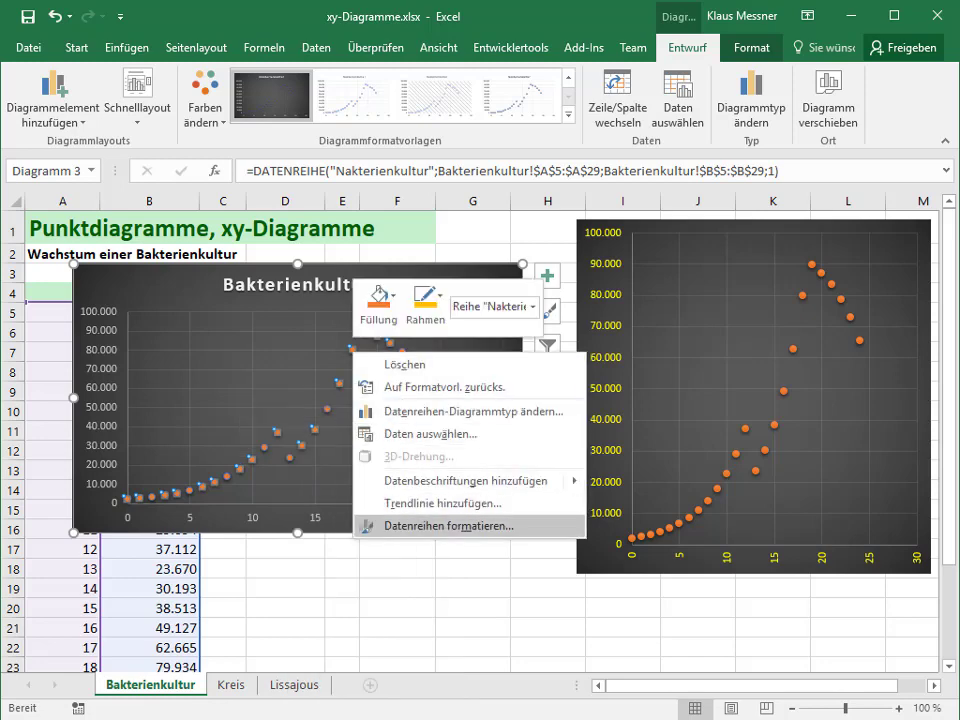
key(Return)
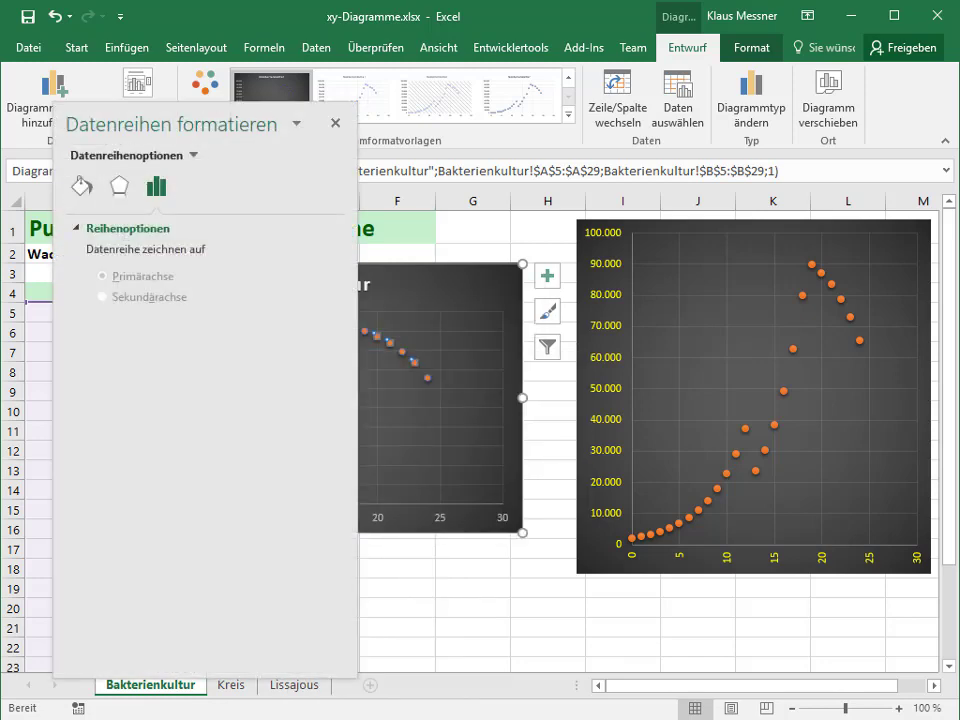
Under Füllung & Linie > Markierung, keep the fill orange and set a solid orange border.
click(81, 186)
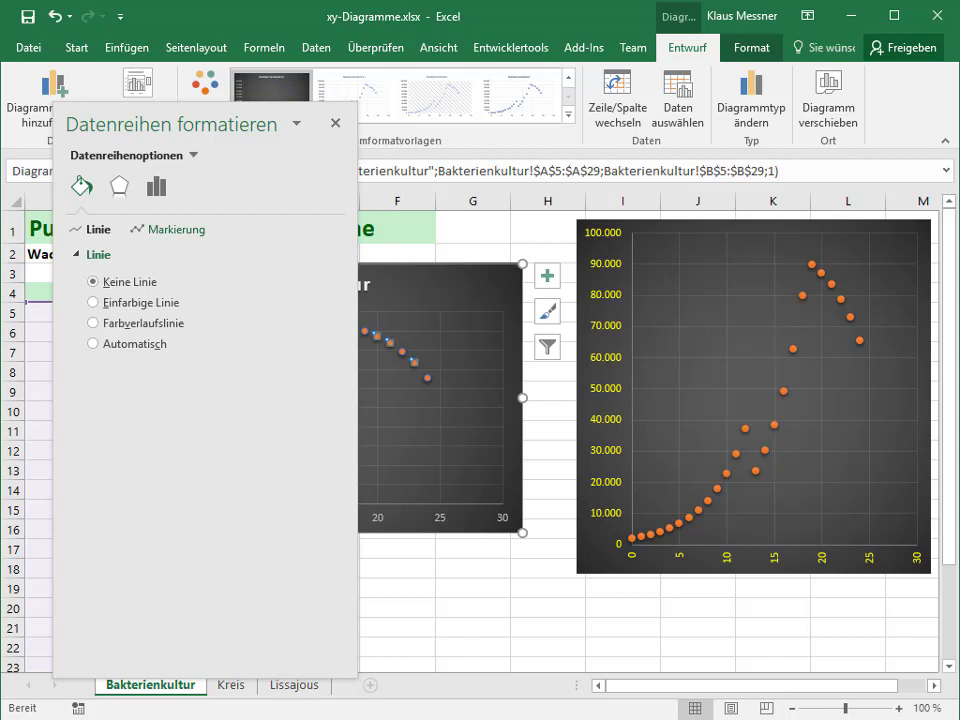
click(169, 229)
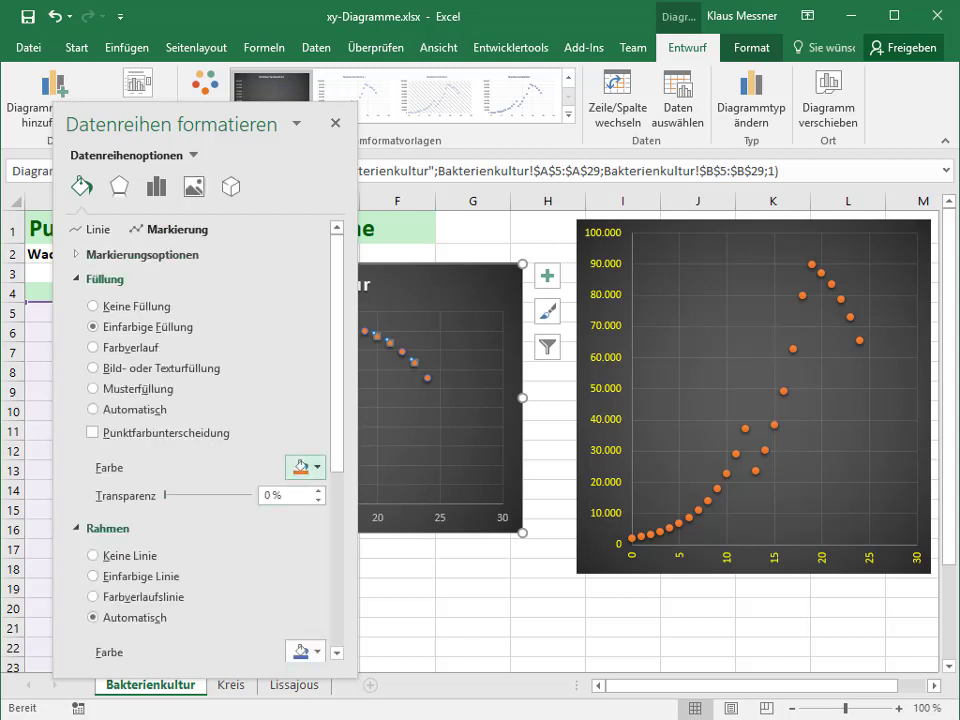
click(305, 467)
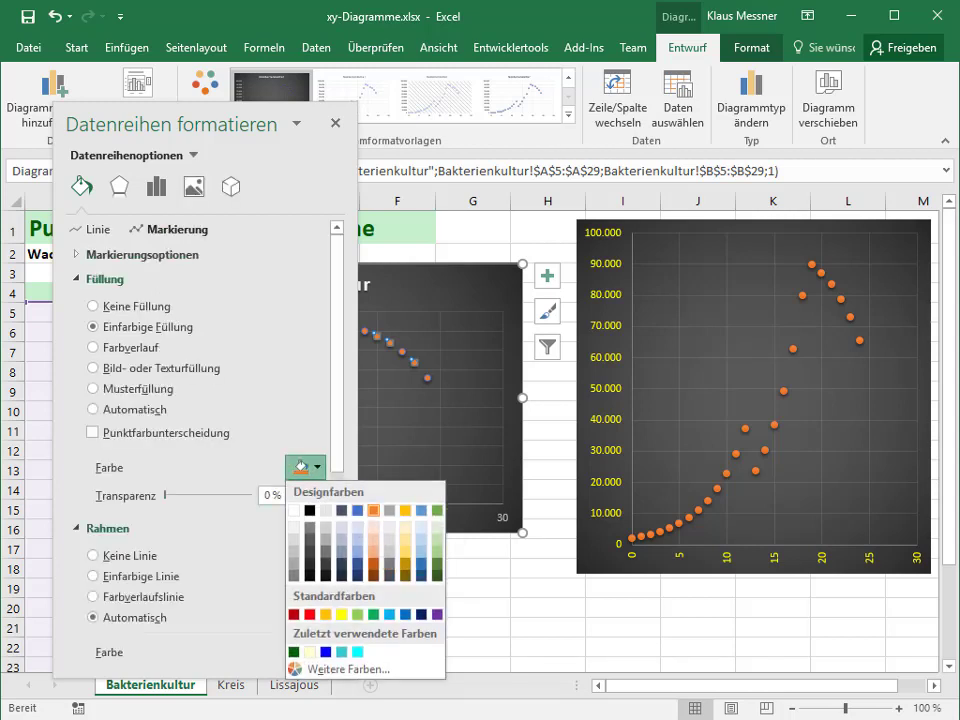
click(373, 510)
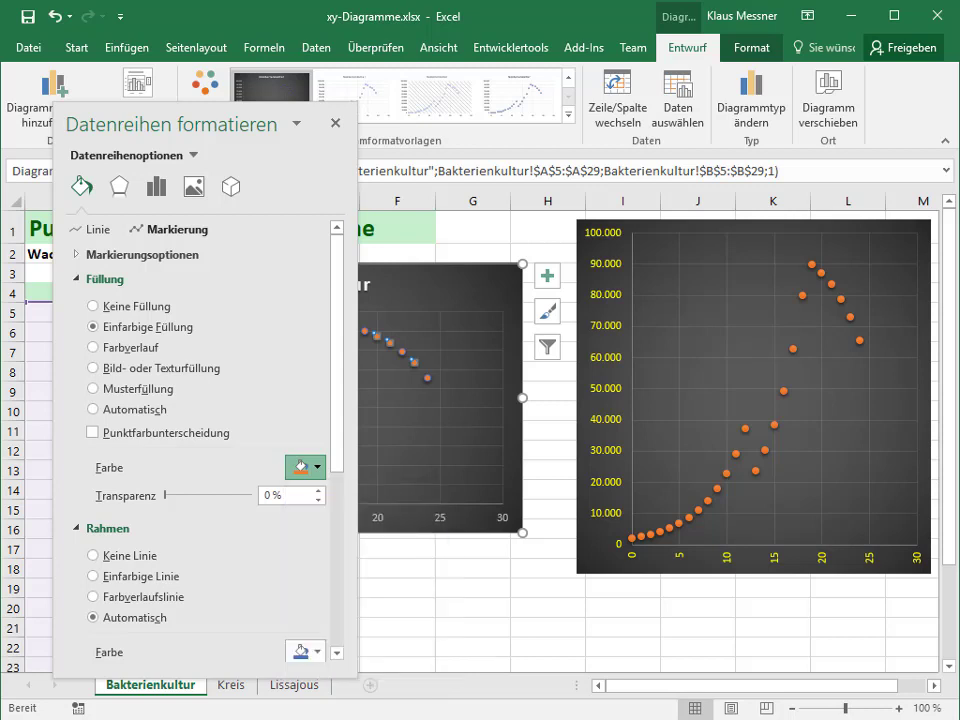
scroll(230, 350, down, 1)
scroll(200, 400, down, 5)
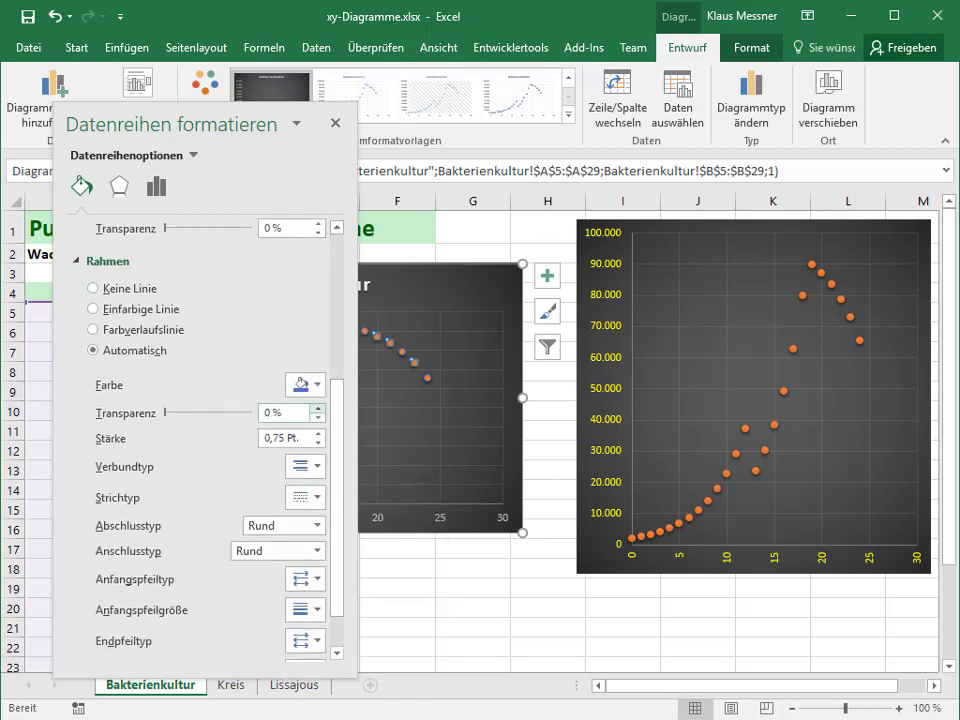
click(306, 385)
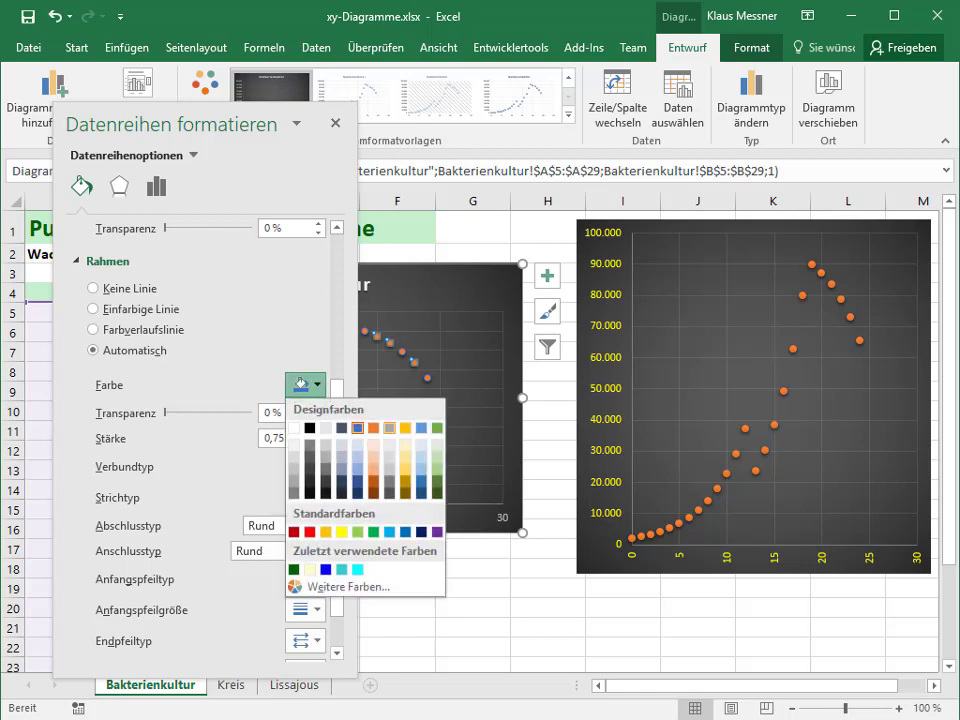
click(92, 309)
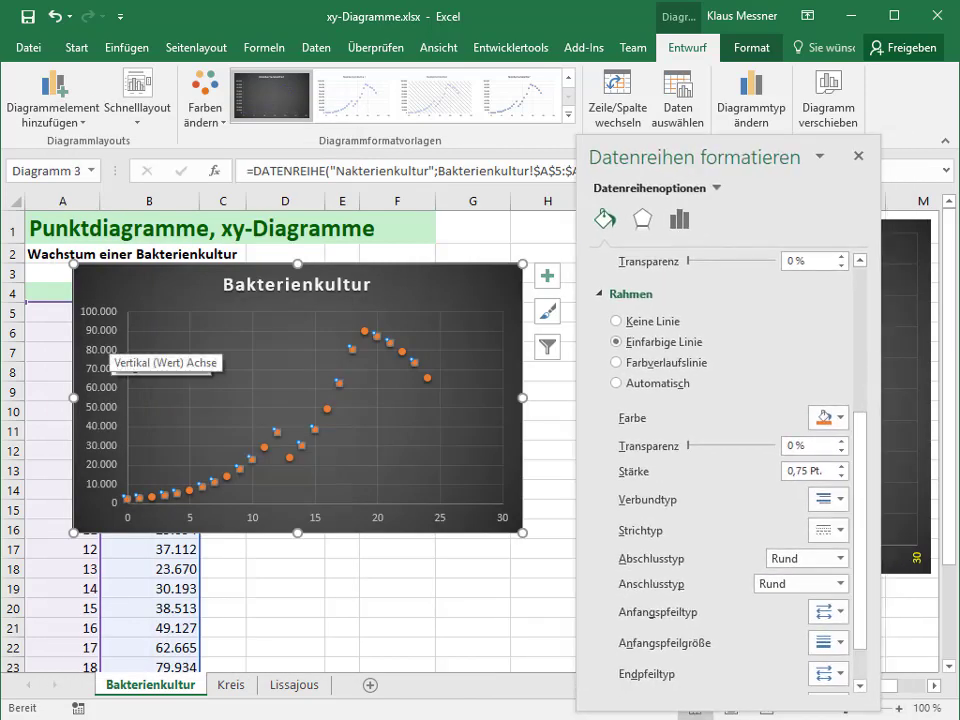
Colour the vertical axis numbers yellow at size 10 and drag the chart's bottom edge down.
click(98, 350)
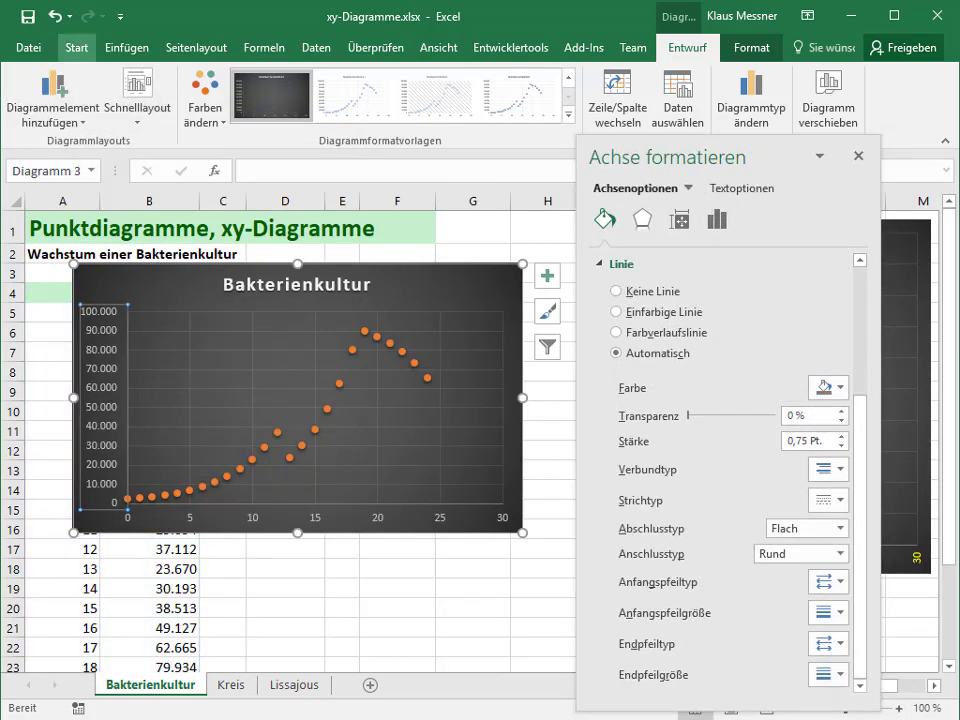
click(76, 47)
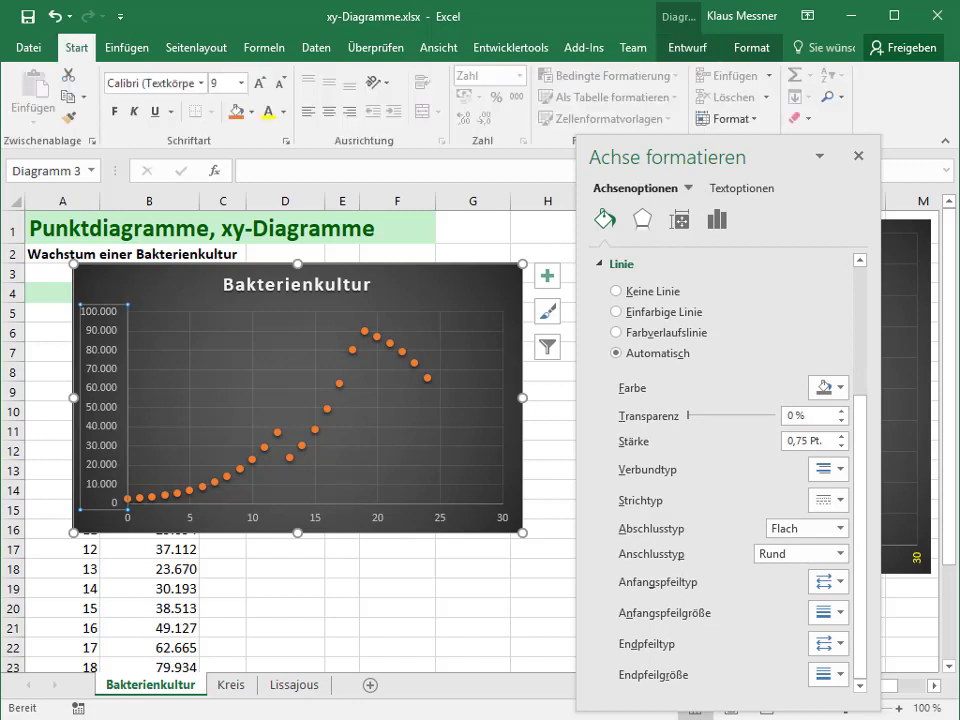
click(267, 111)
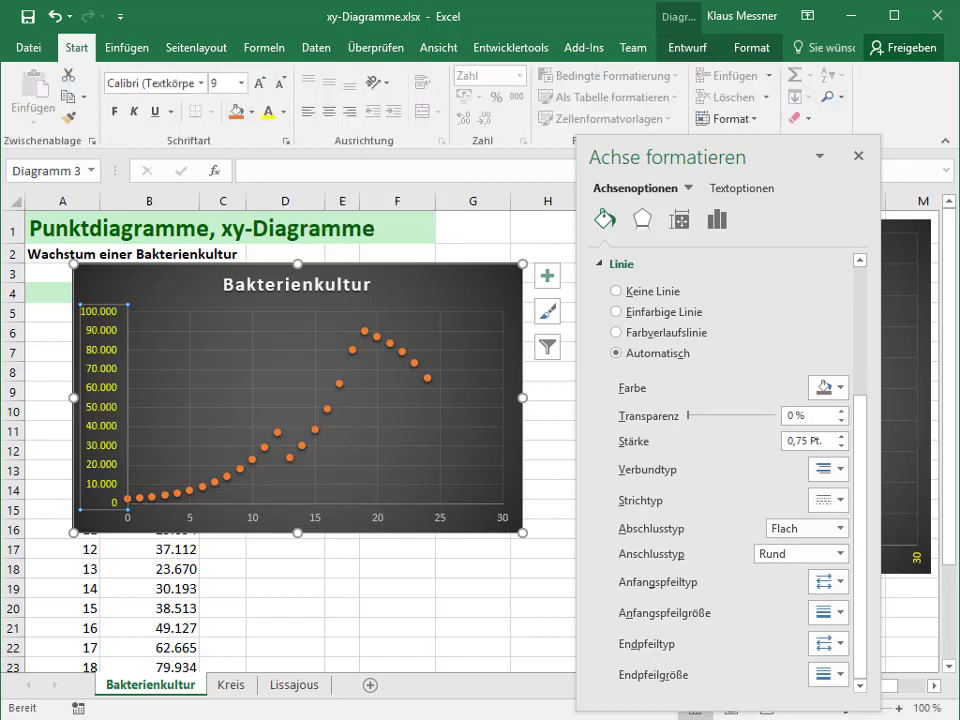
click(241, 83)
click(222, 130)
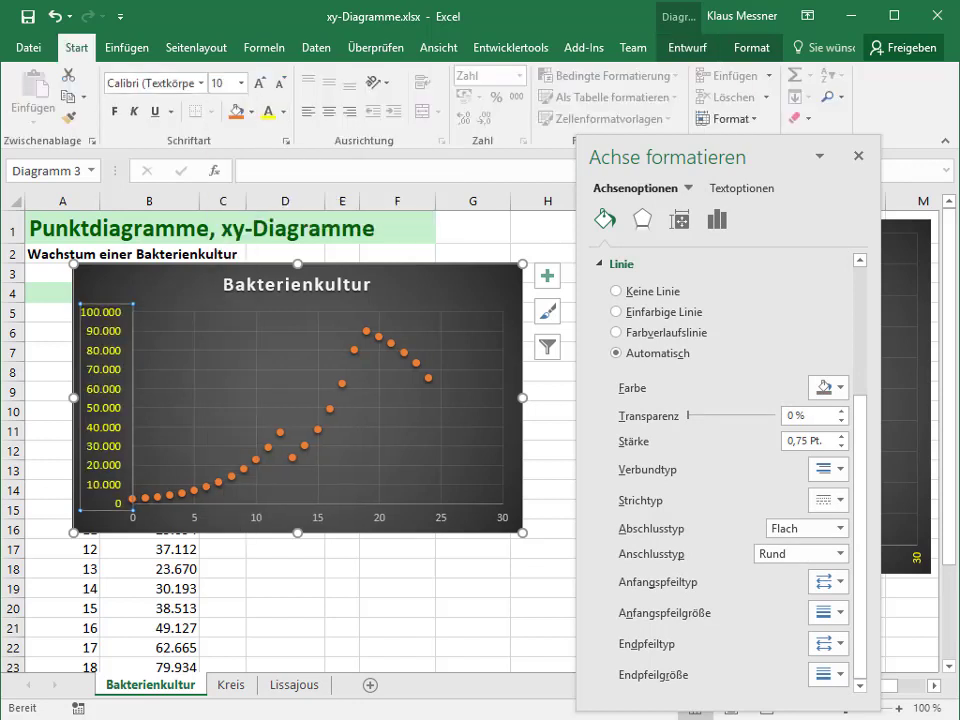
drag(297, 532, 297, 641)
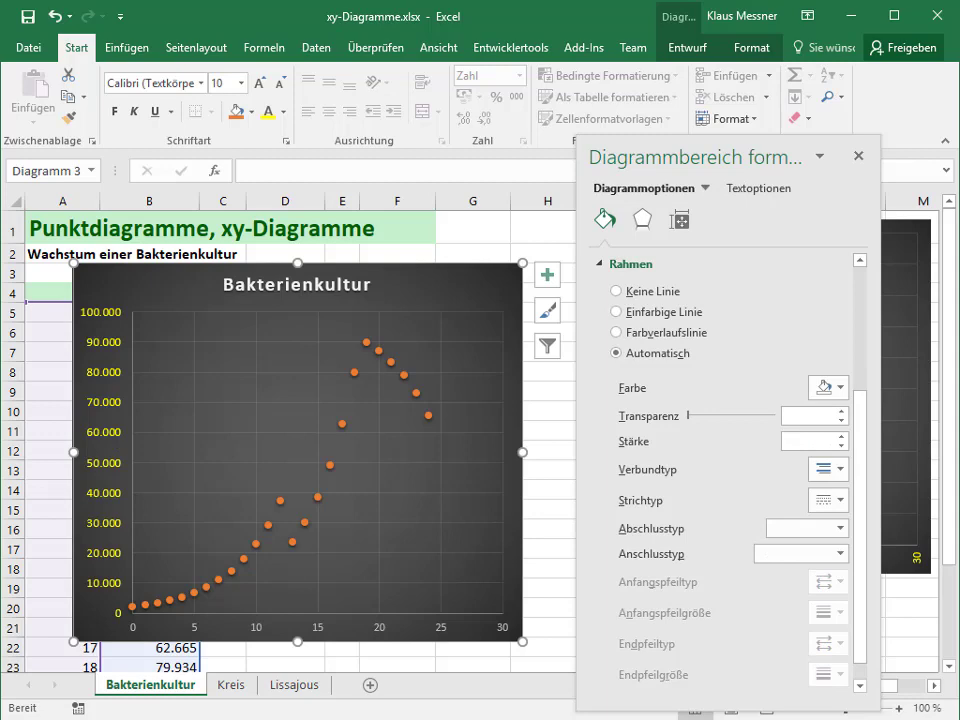
mouse_move(700, 157)
mouse_down()
mouse_move(449, 139)
mouse_move(433, 118)
mouse_up()
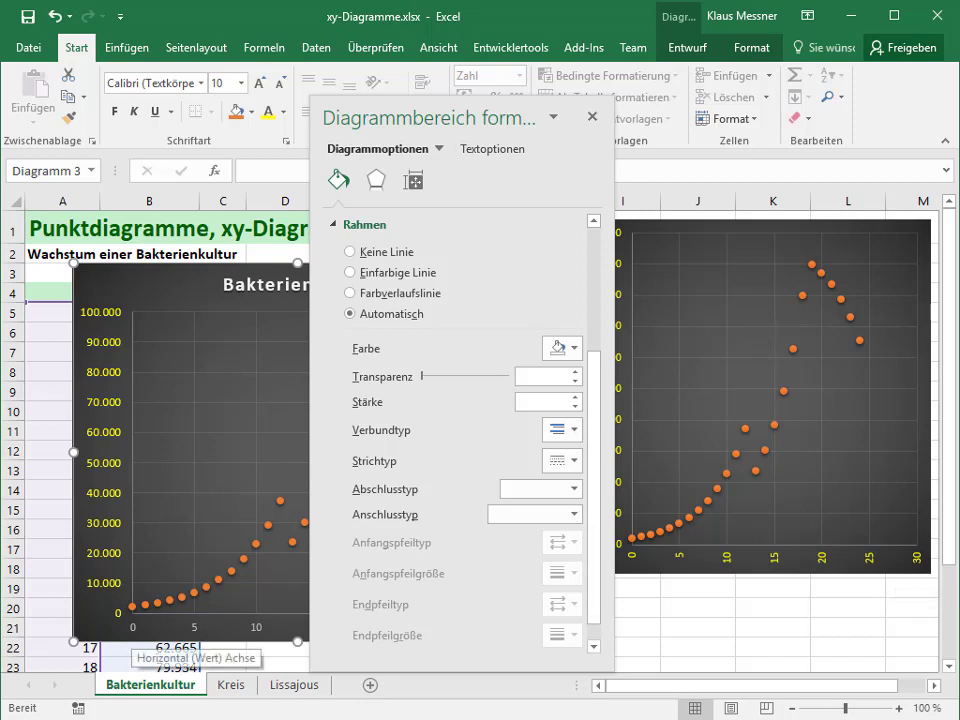
Set the horizontal axis labels' text direction to Rotate all text 270° and close the pane.
click(135, 628)
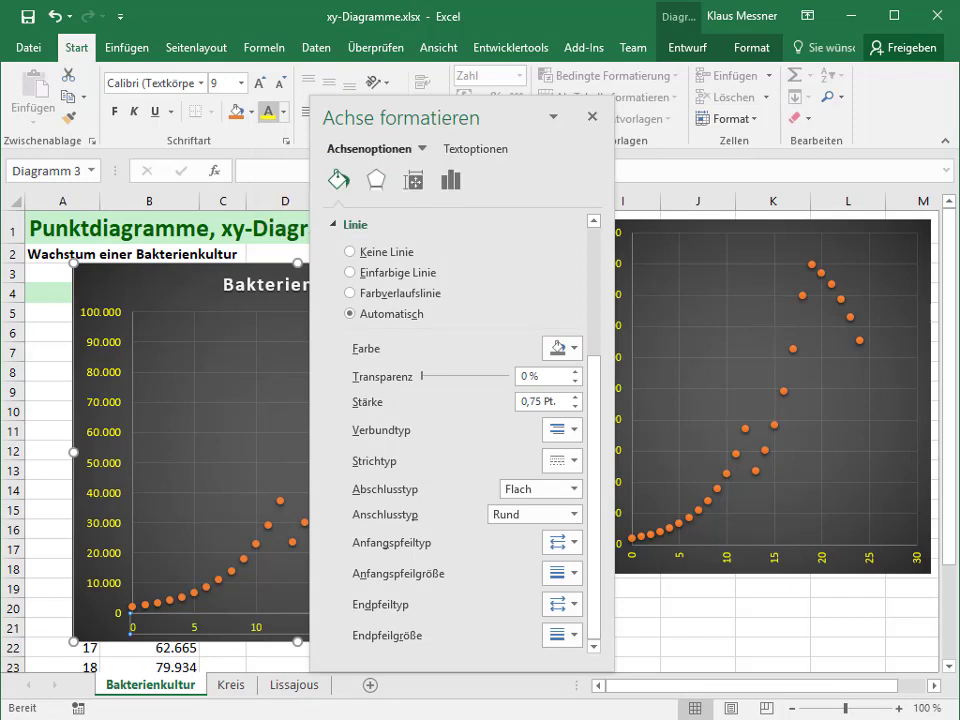
click(476, 149)
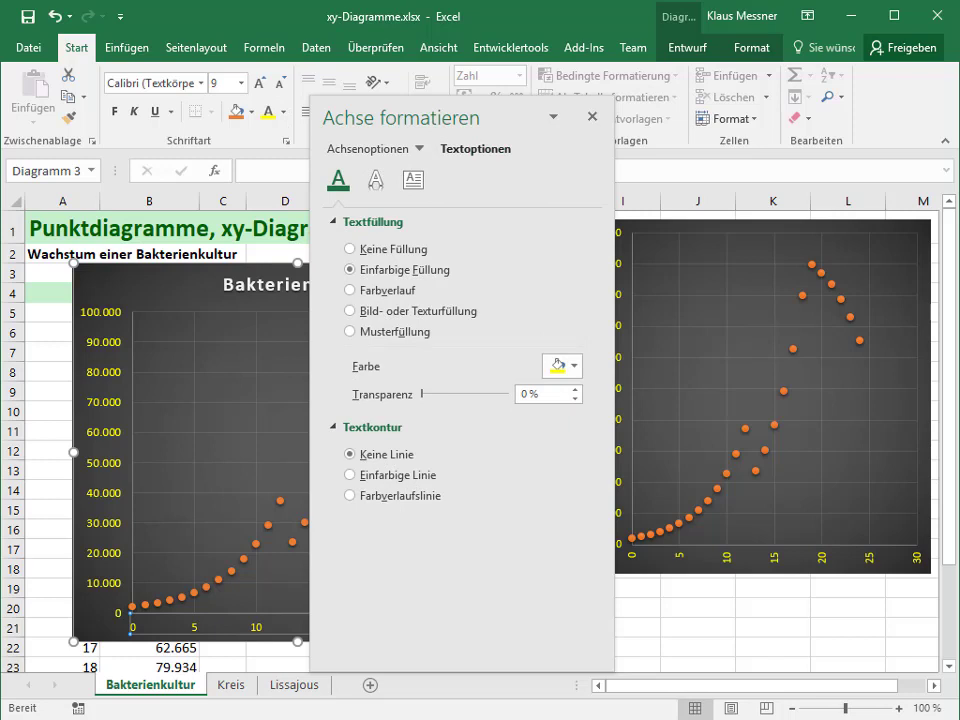
click(413, 179)
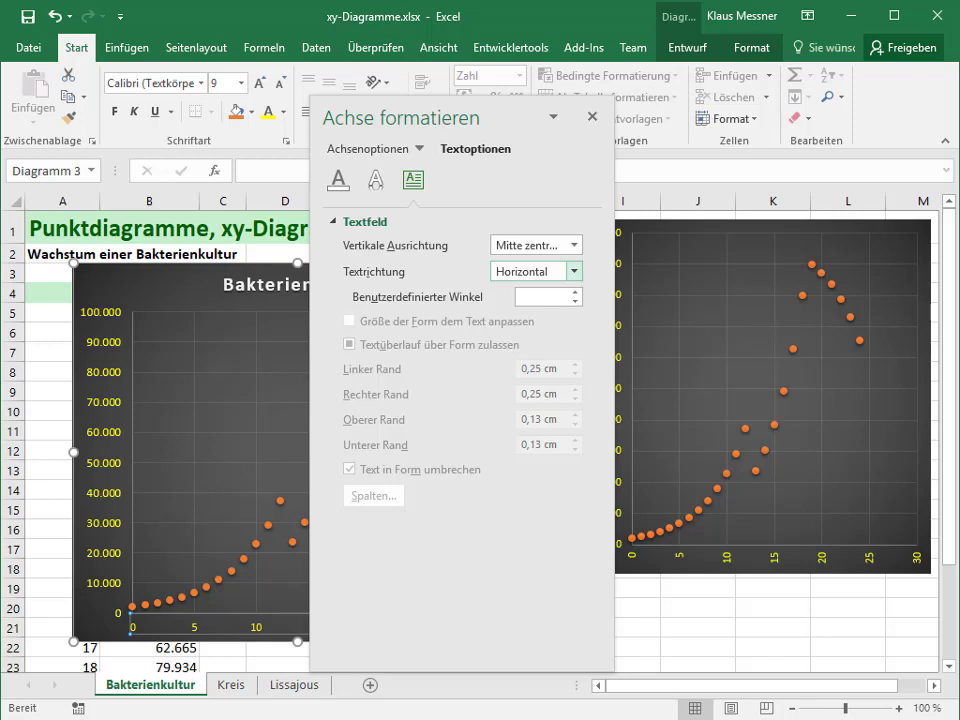
click(574, 271)
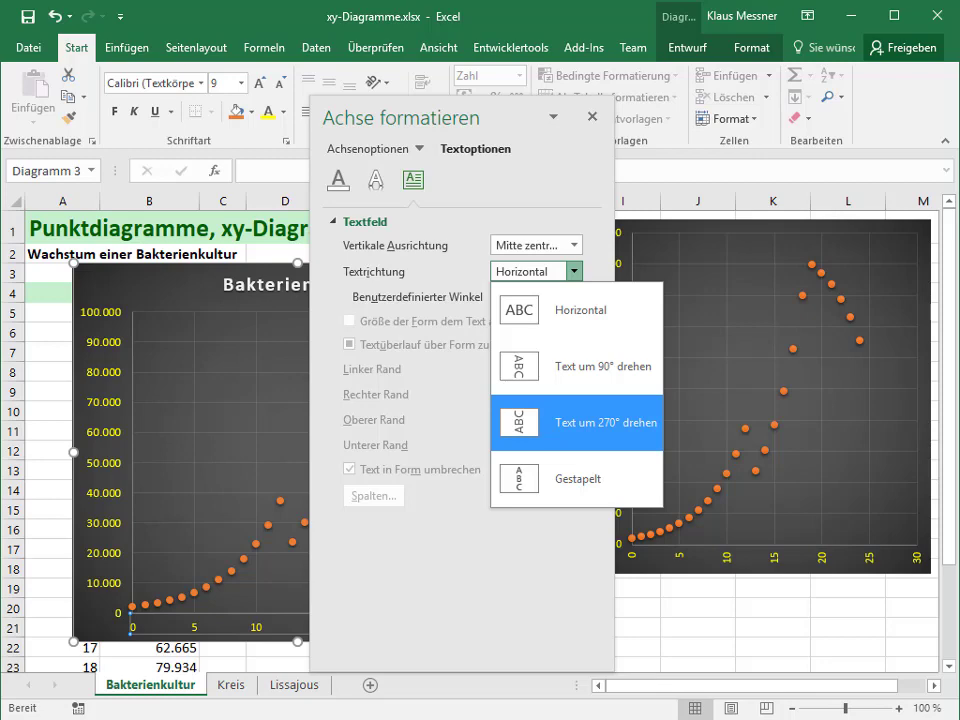
click(575, 422)
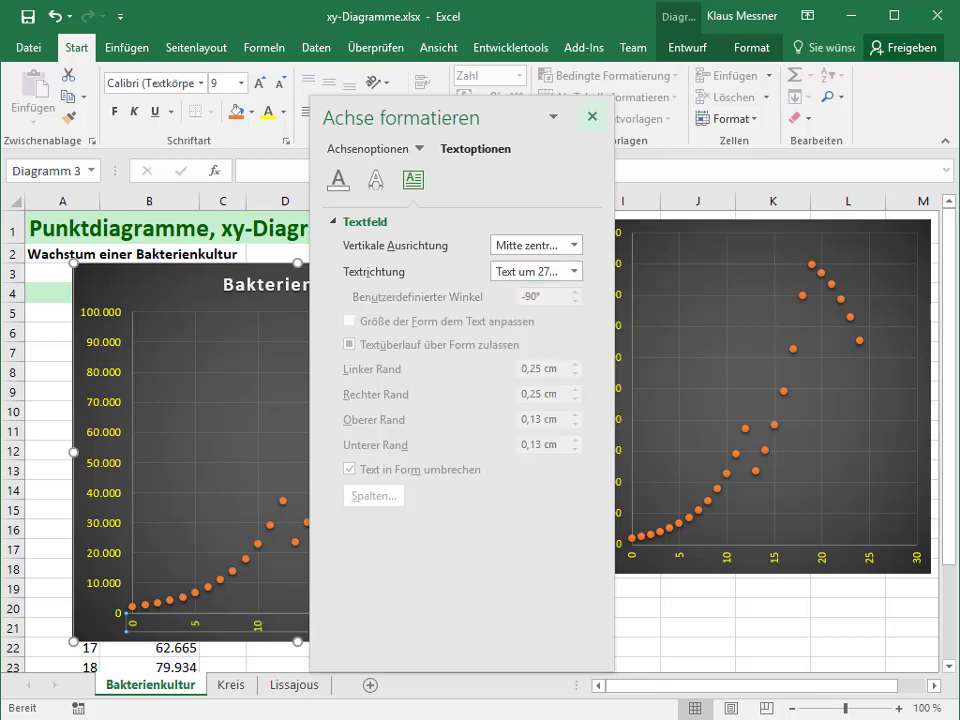
click(592, 116)
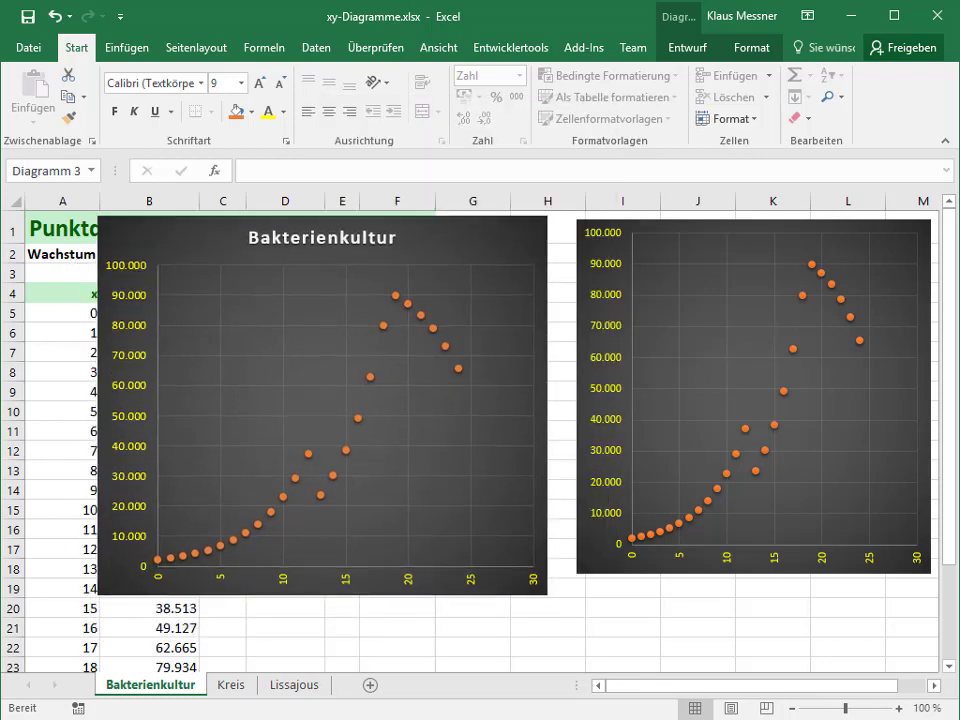
In Format Chart Area's size settings, set the chart height to 10 cm.
click(322, 405)
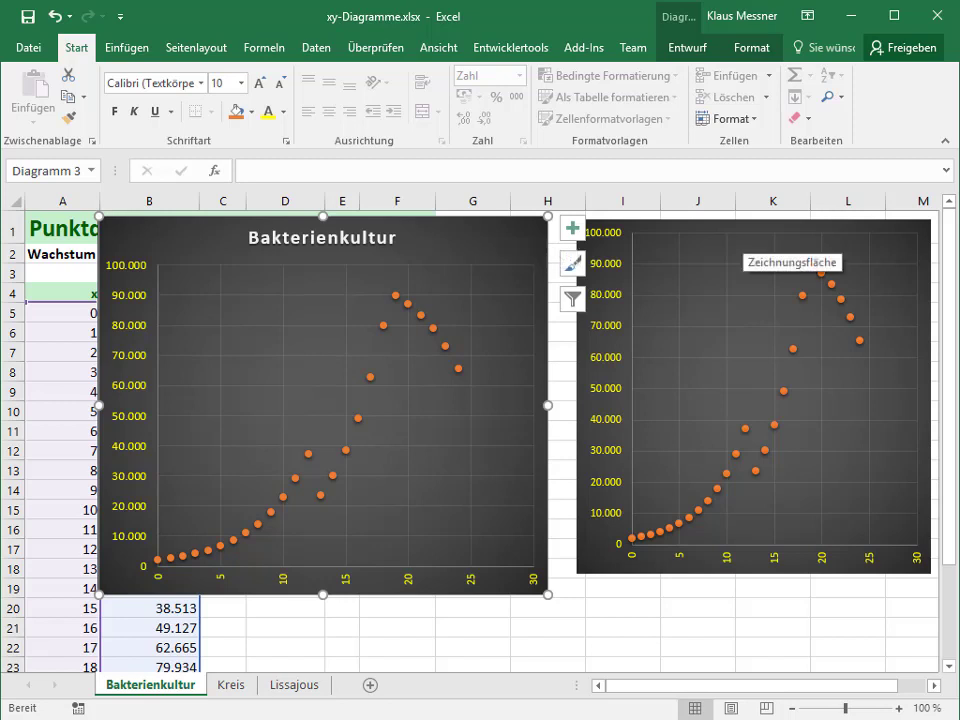
right_click(416, 228)
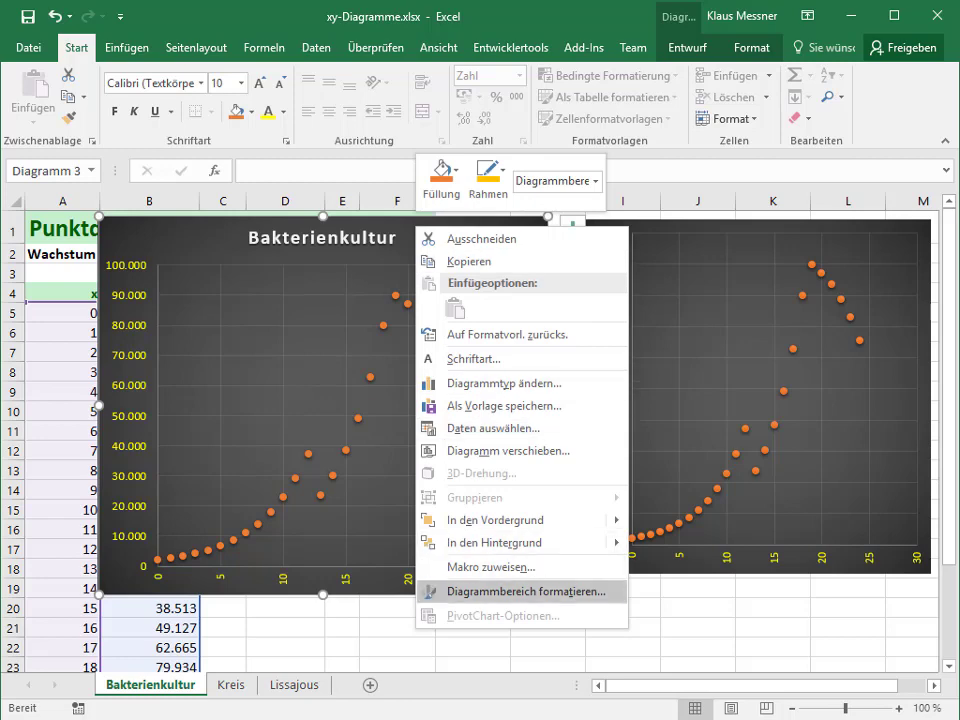
click(500, 591)
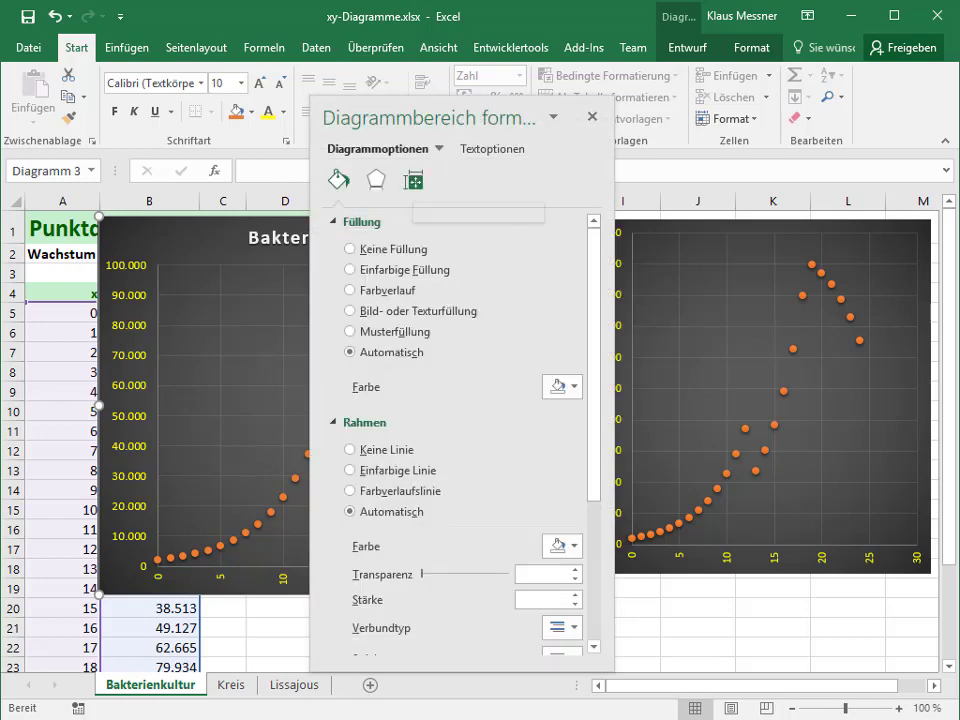
click(413, 181)
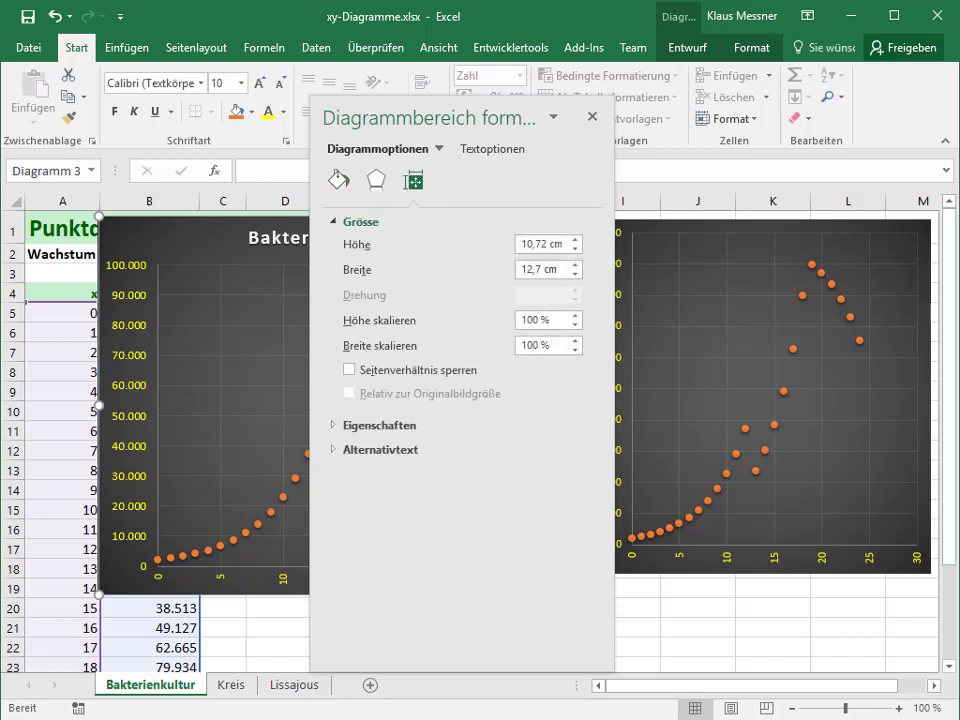
click(527, 244)
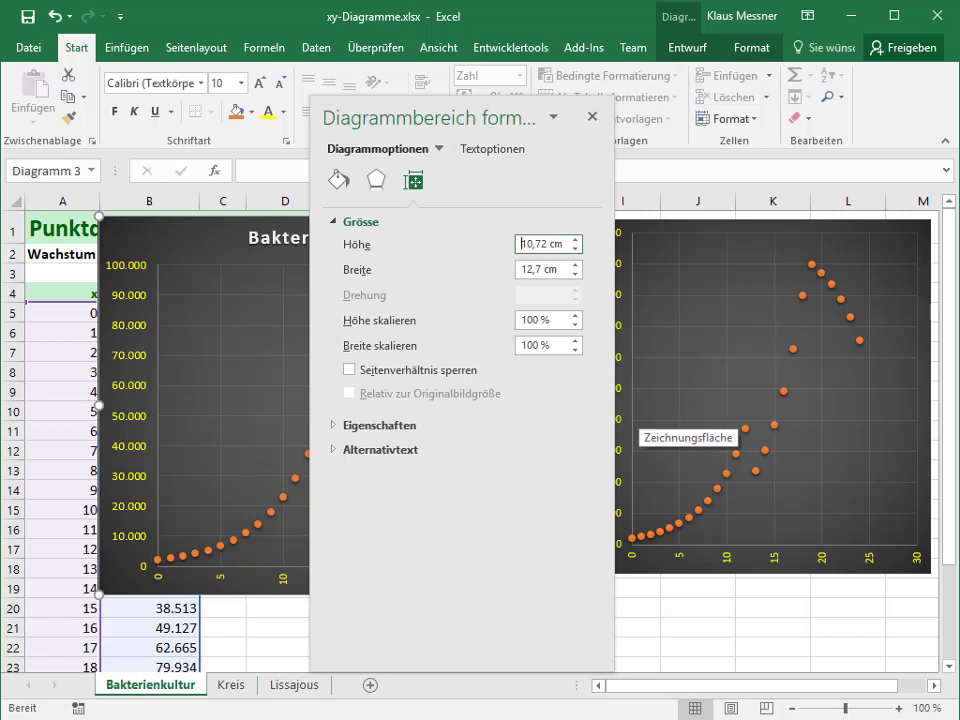
double_click(527, 244)
key(shift+Right)
key(shift+Right)
key(shift+Right)
text(1)
text(0)
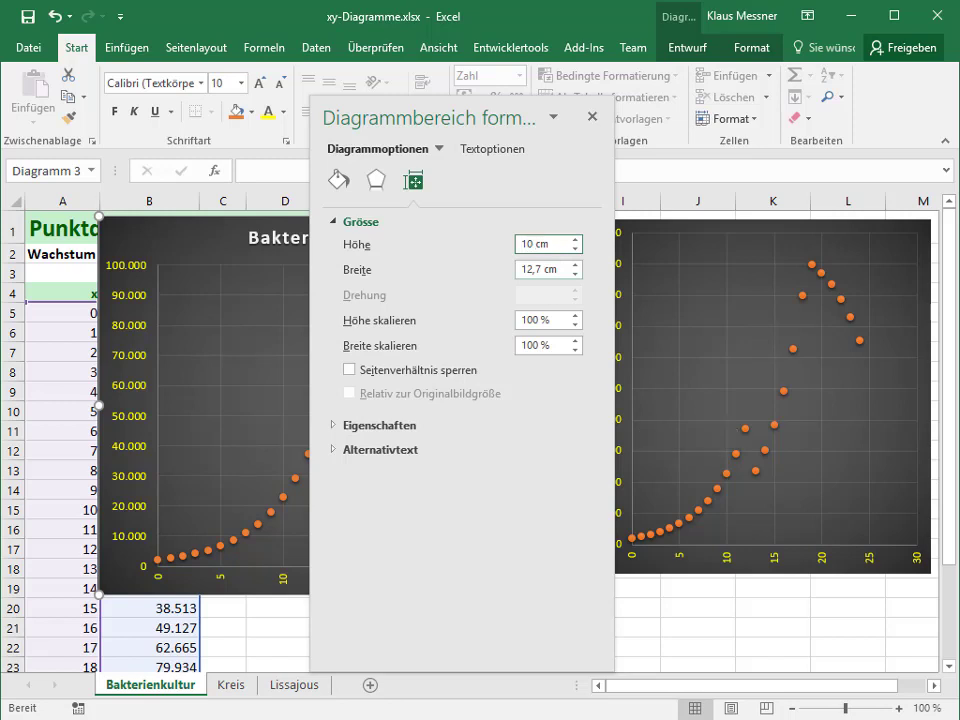
key(Tab)
Set the width to 10 cm, lock the aspect ratio, and close the pane.
key(shift+Right)
key(shift+Right)
key(shift+Right)
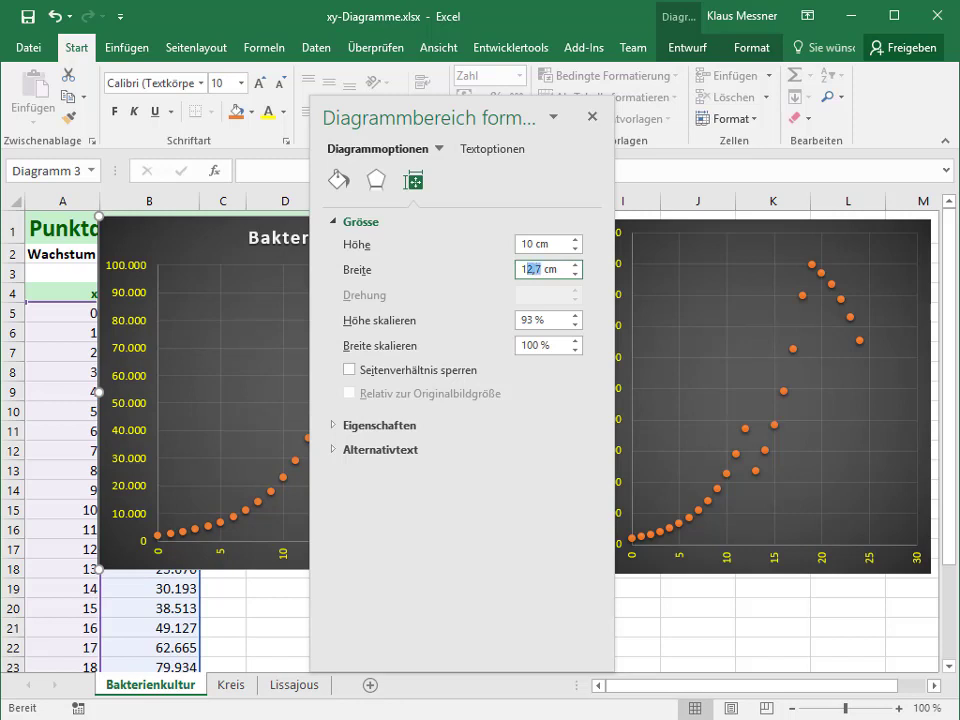
text(0)
key(Return)
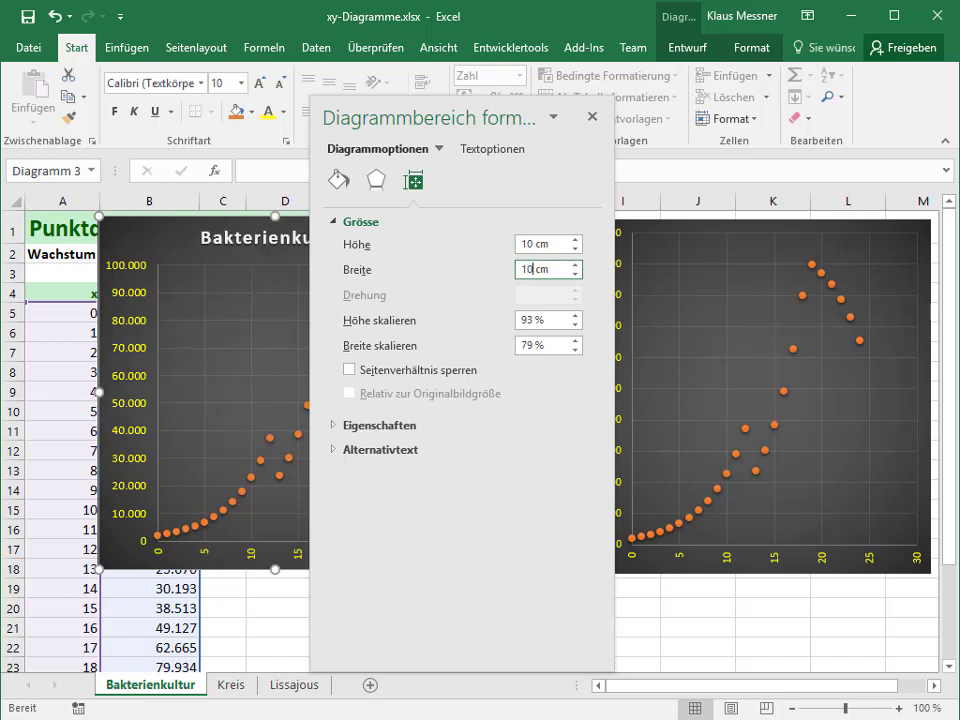
click(349, 370)
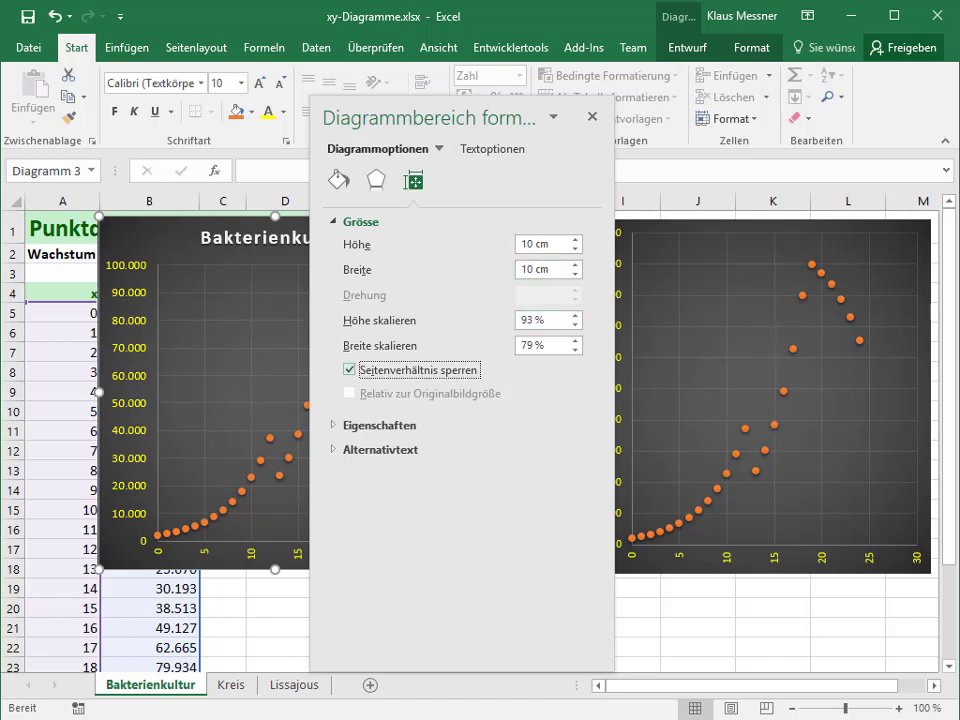
click(592, 116)
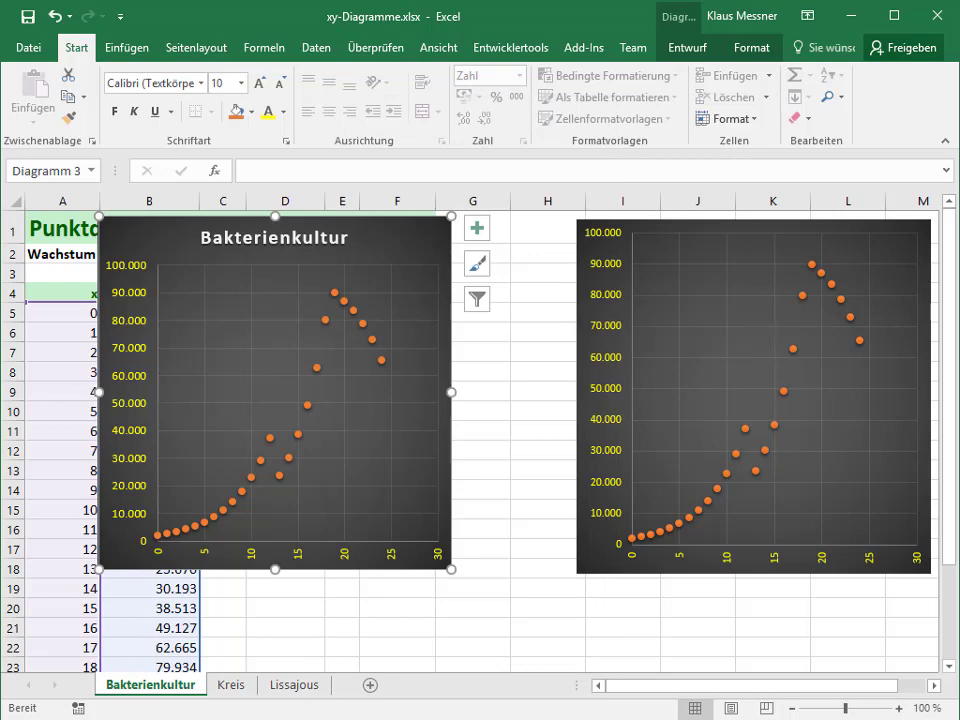
click(473, 607)
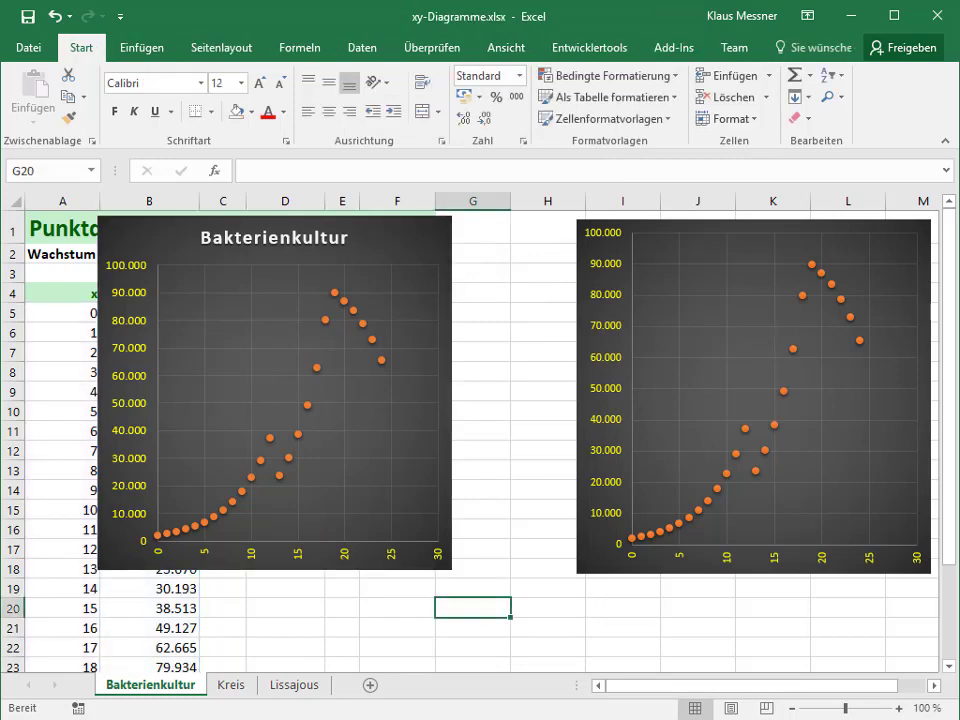
Drag the chart's corner to test proportional resizing, then switch to the Kreis sheet.
click(275, 400)
drag(451, 569, 490, 607)
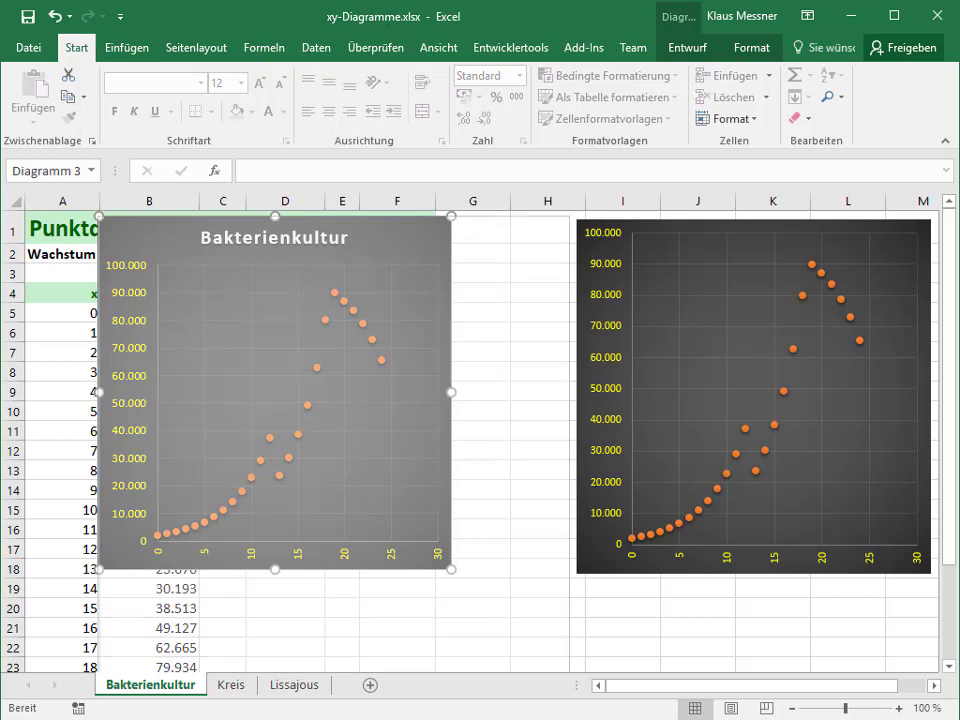
mouse_move(490, 607)
mouse_down()
mouse_move(512, 630)
mouse_move(499, 617)
mouse_up()
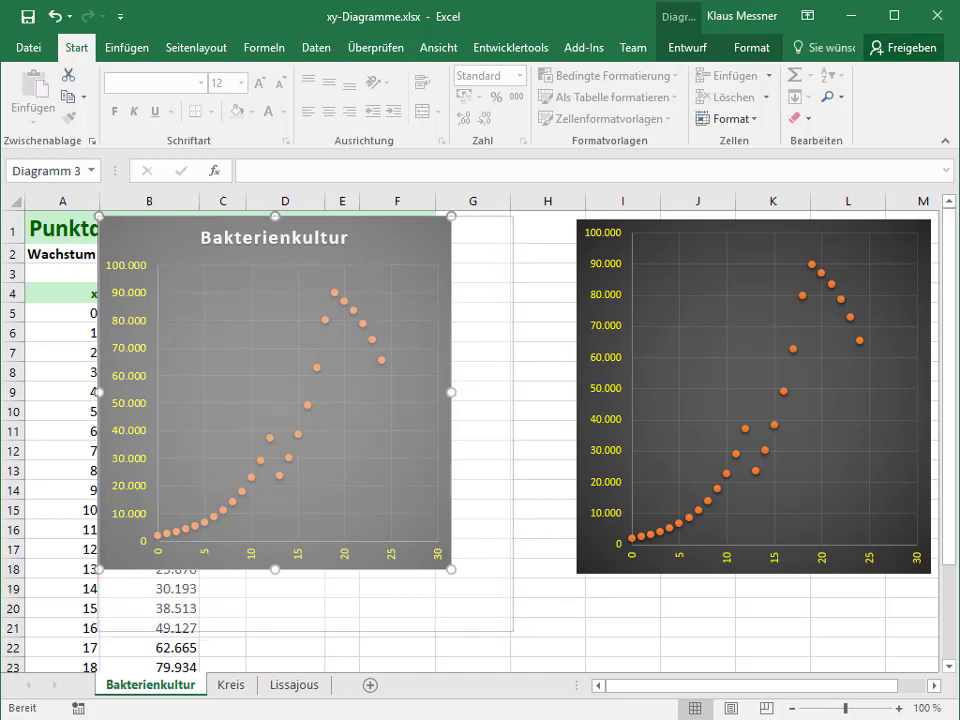
mouse_move(499, 617)
mouse_down()
mouse_move(530, 648)
mouse_move(453, 572)
mouse_up()
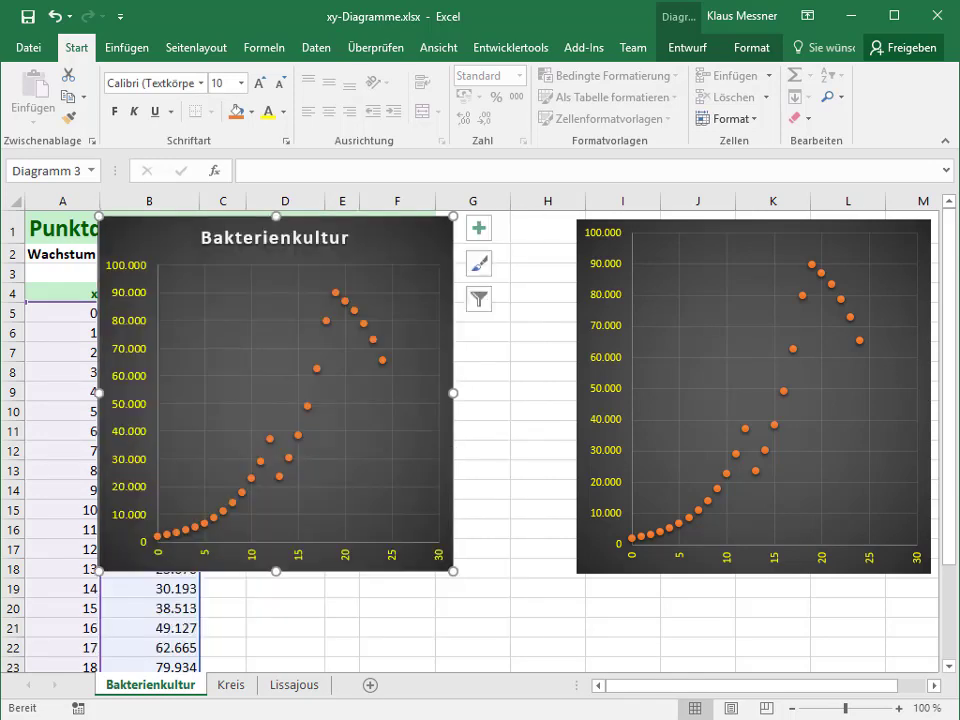
key(ctrl+Page_Down)
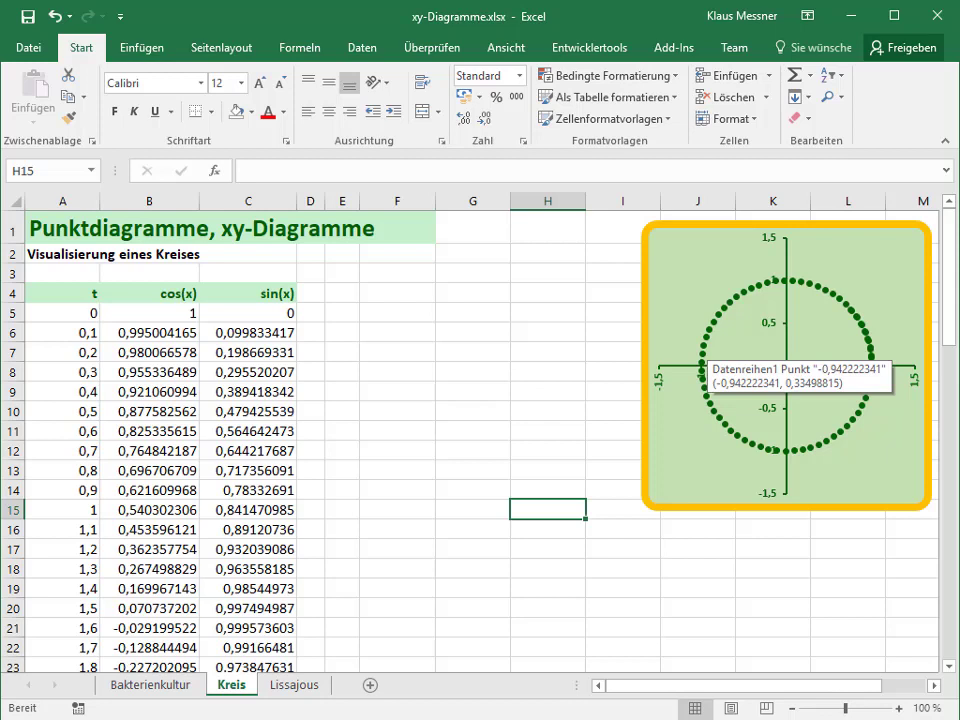
Rename header A4 to 'x' and inspect the cos and sin formulas in B5 and C5.
click(62, 293)
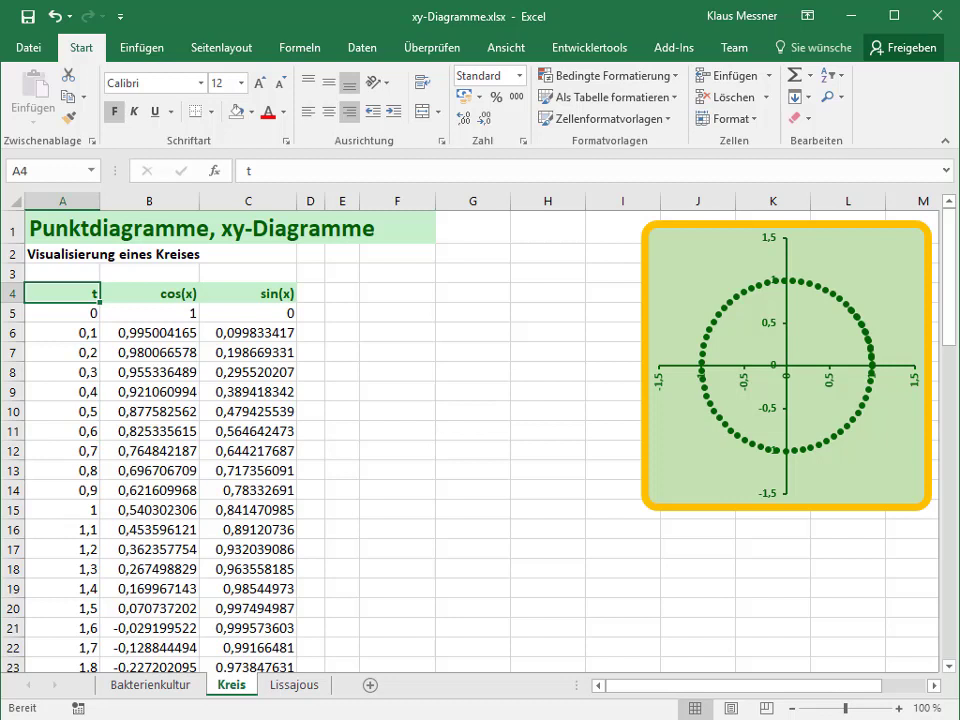
text(x)
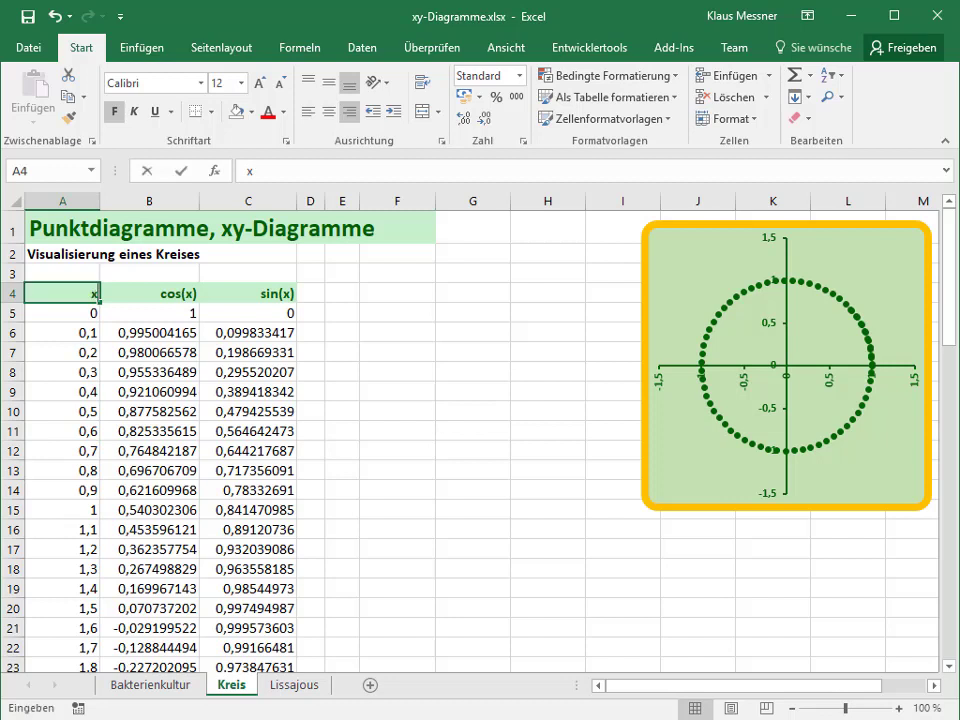
key(Return)
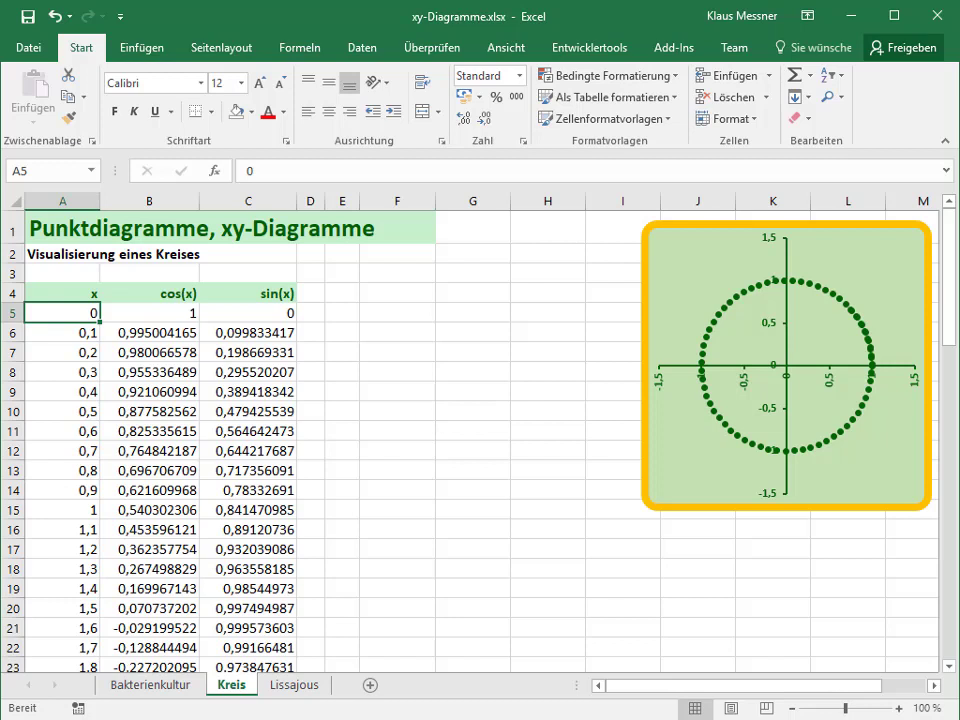
click(150, 312)
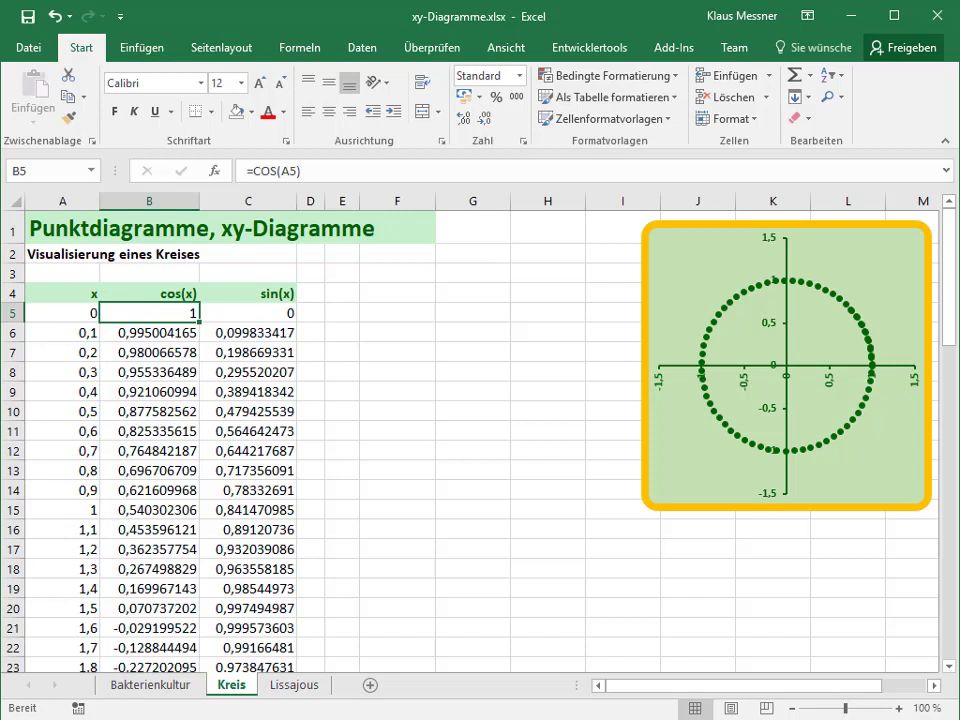
click(248, 312)
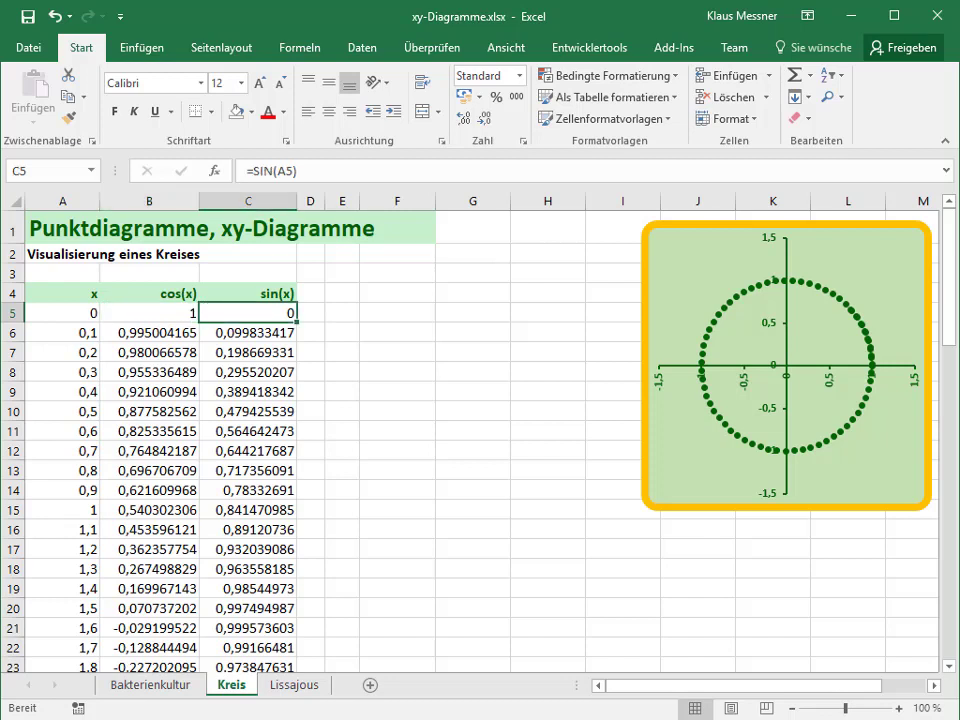
click(62, 312)
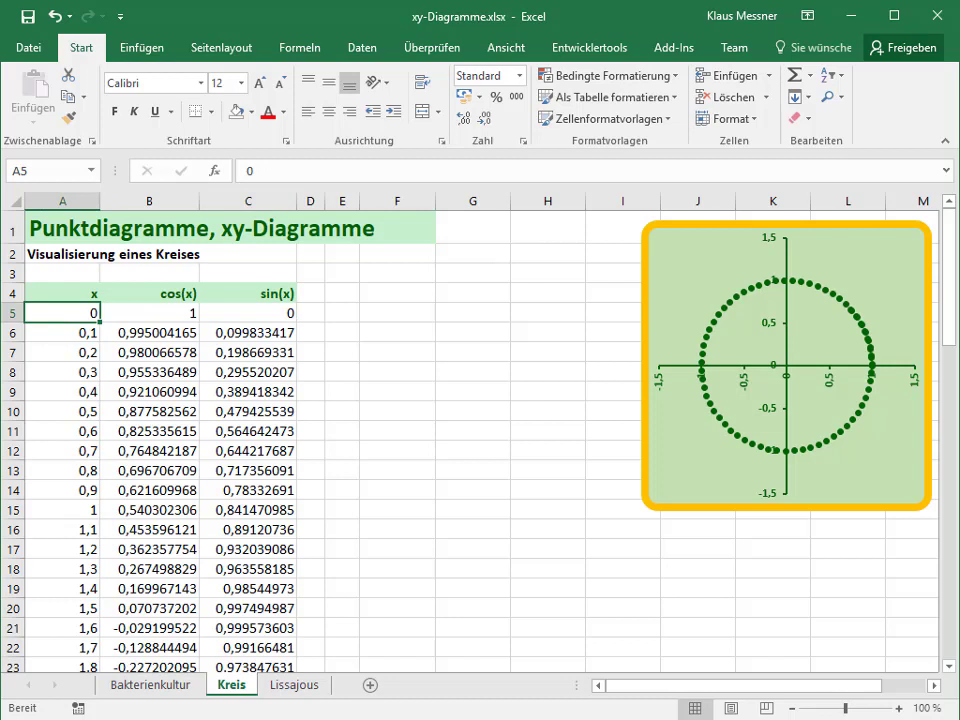
click(150, 312)
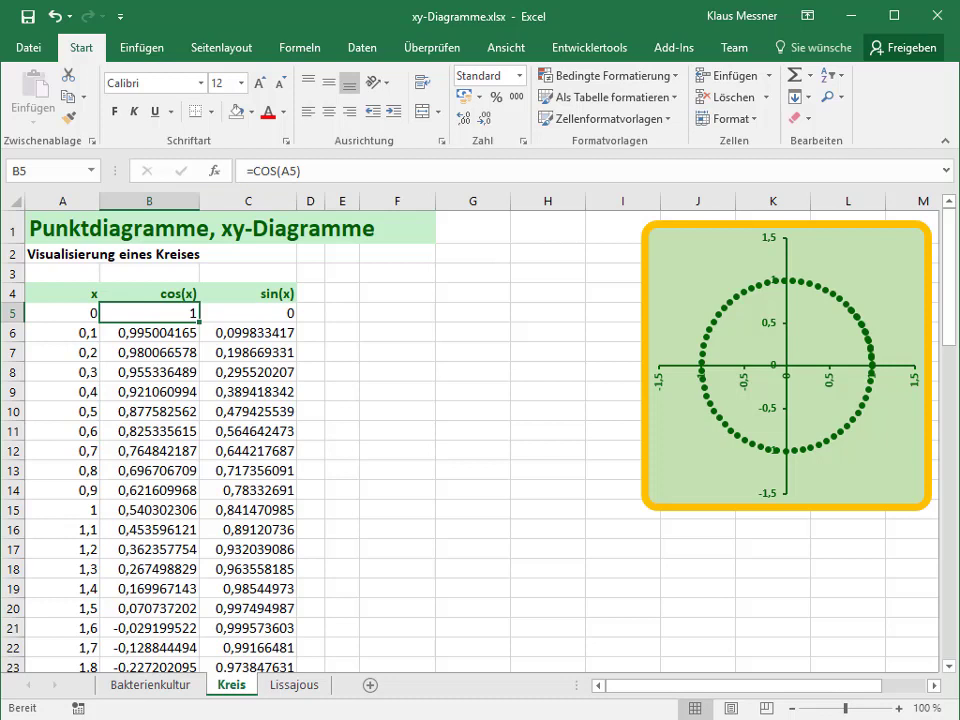
click(250, 312)
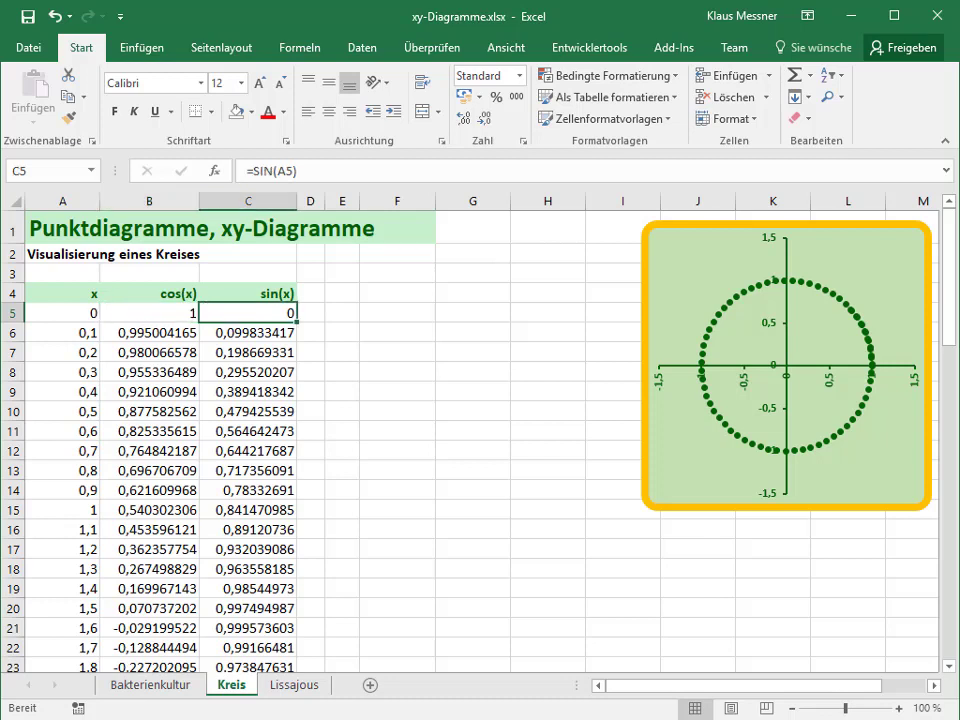
click(150, 312)
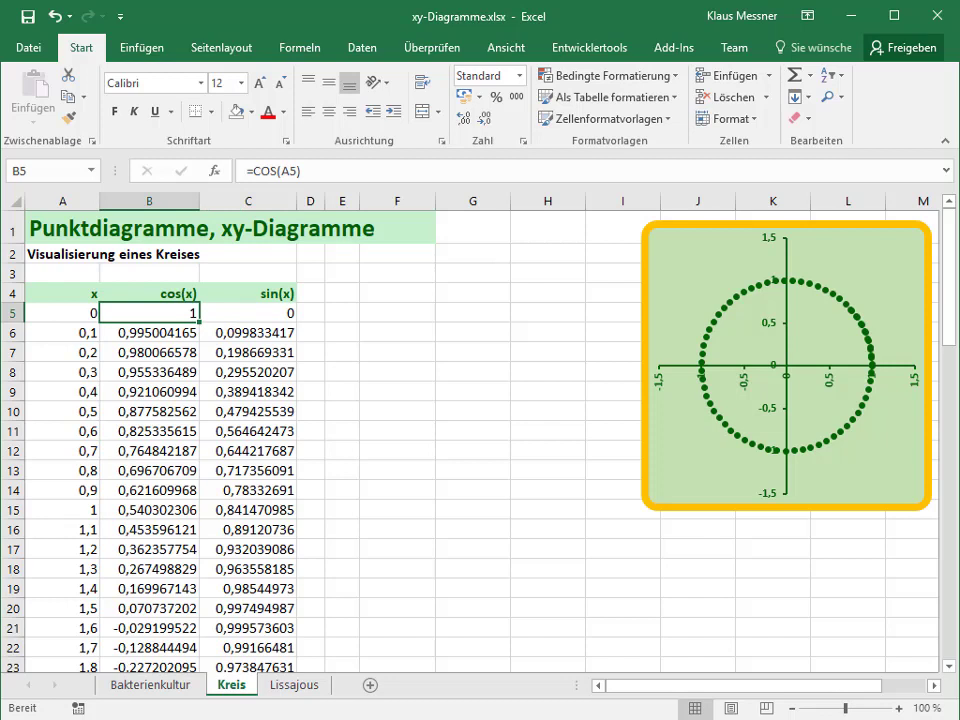
click(248, 293)
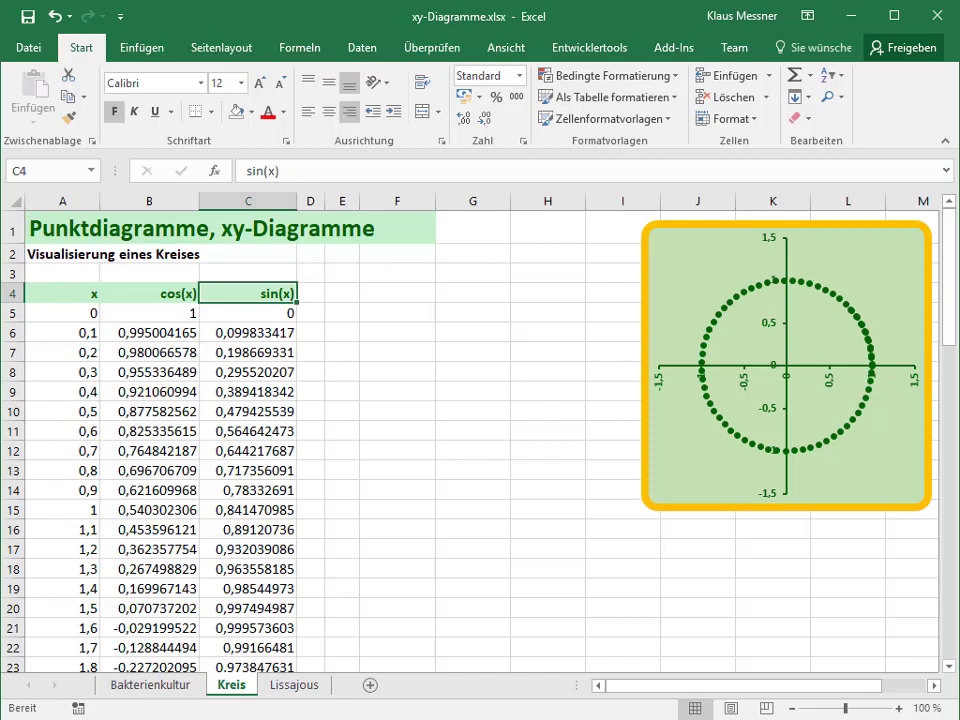
From empty cell E7, open the Punkt (XY) chart list on the Einfügen tab.
click(342, 351)
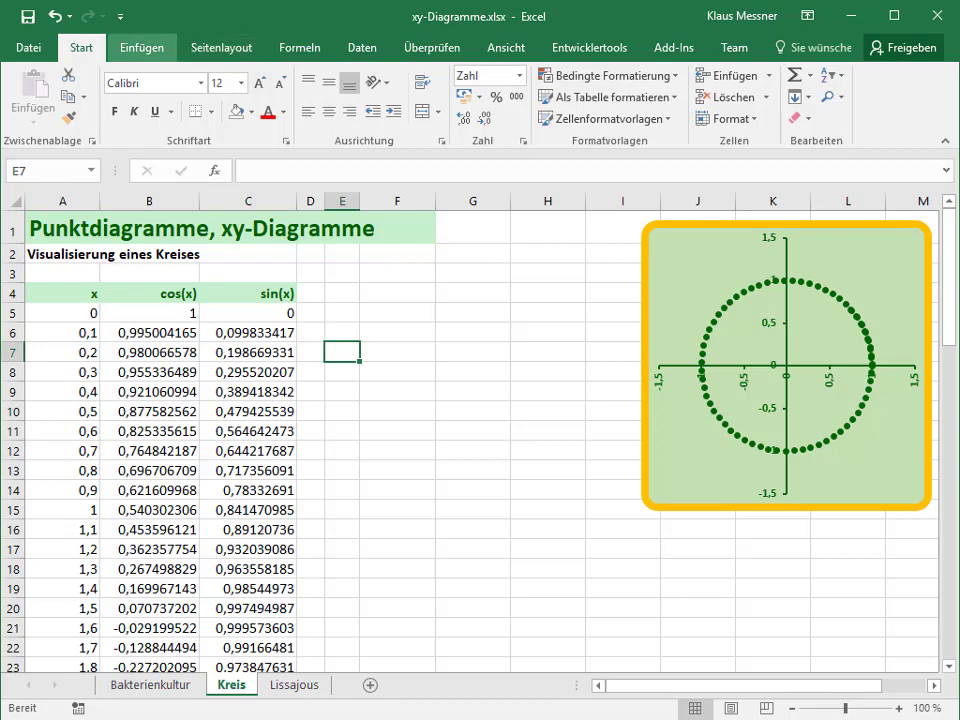
click(141, 47)
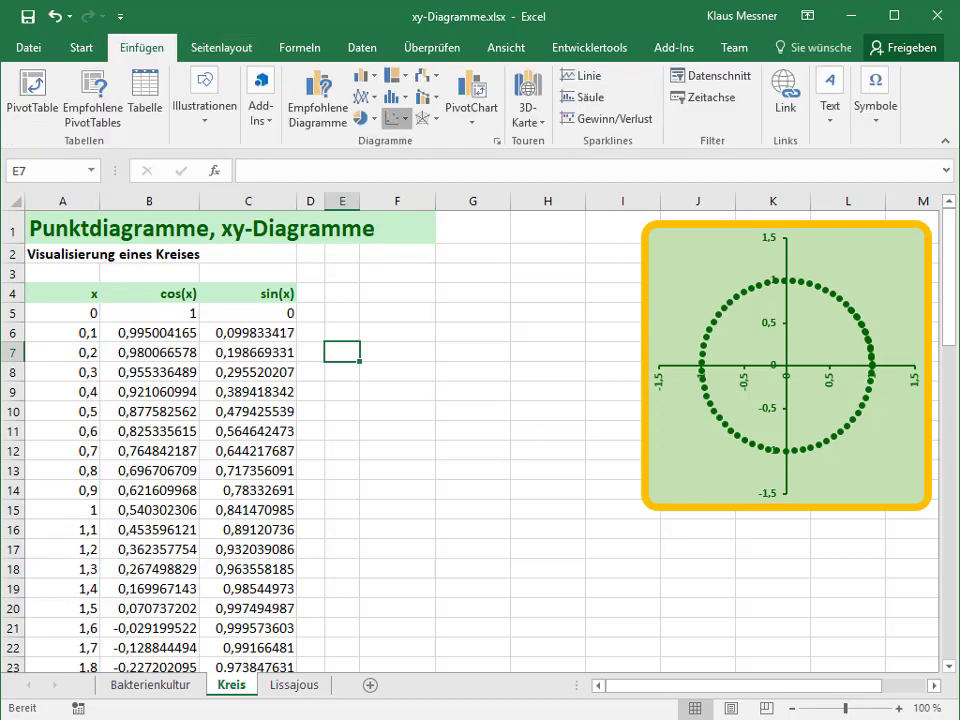
click(395, 118)
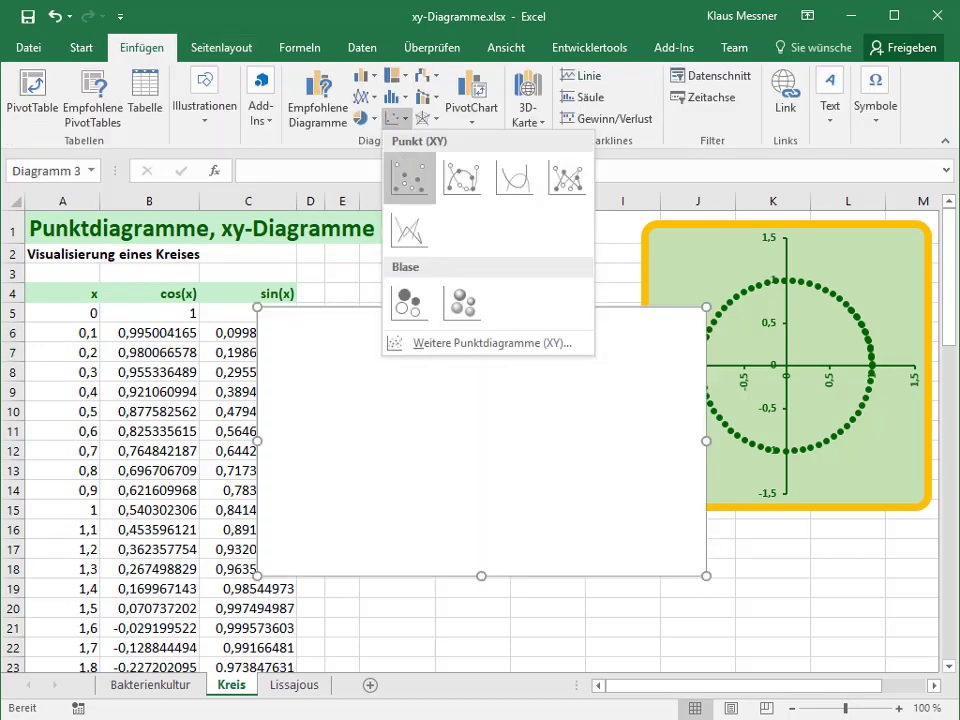
Insert an empty scatter chart and add a new data series named Kreis.
click(409, 178)
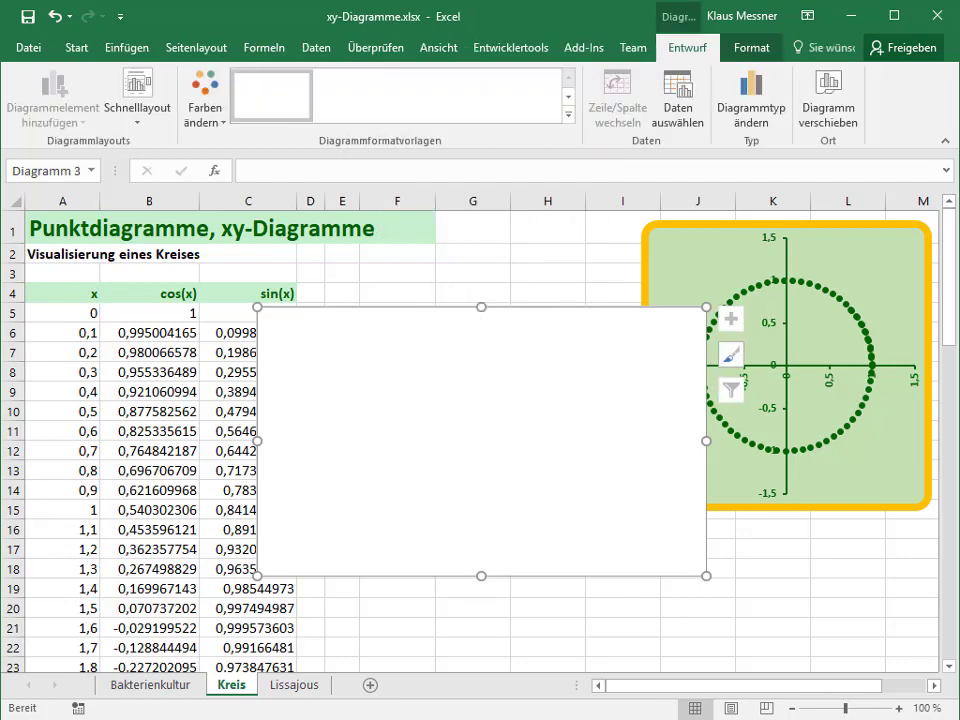
right_click(417, 391)
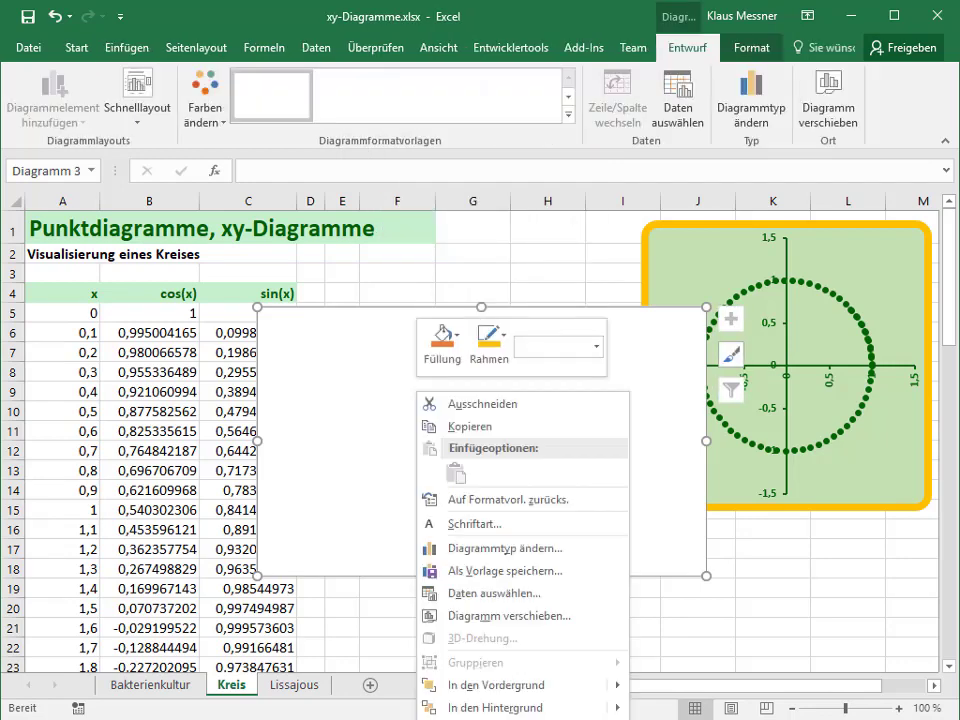
click(494, 593)
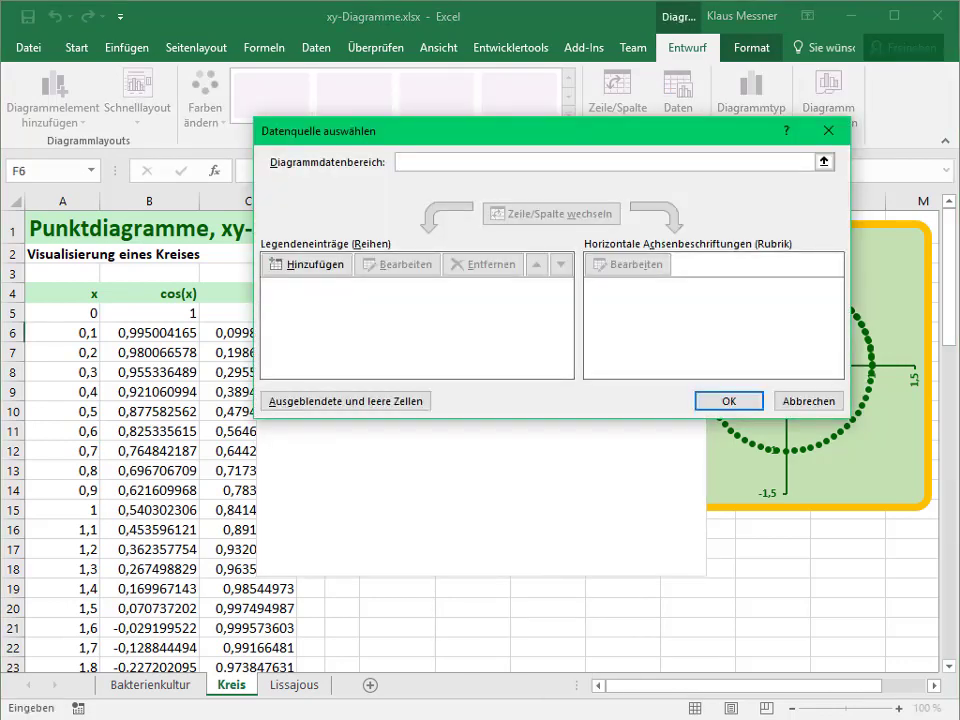
click(308, 264)
text(K)
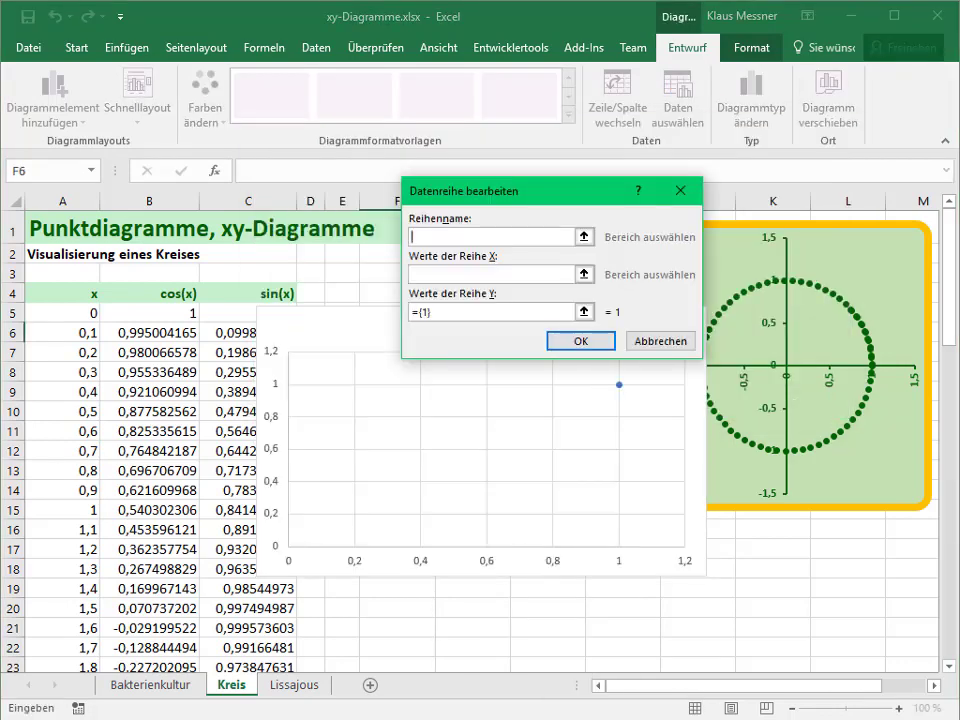
text(reis)
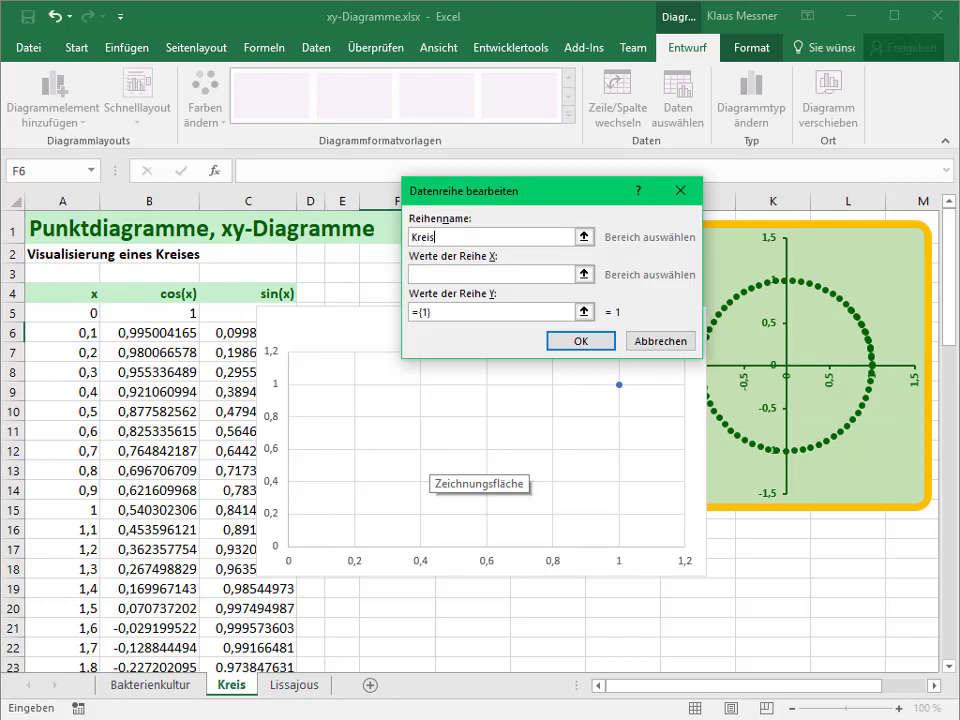
Set the Kreis series X values to B5:B75 and Y values to C5:C75, and confirm.
click(490, 274)
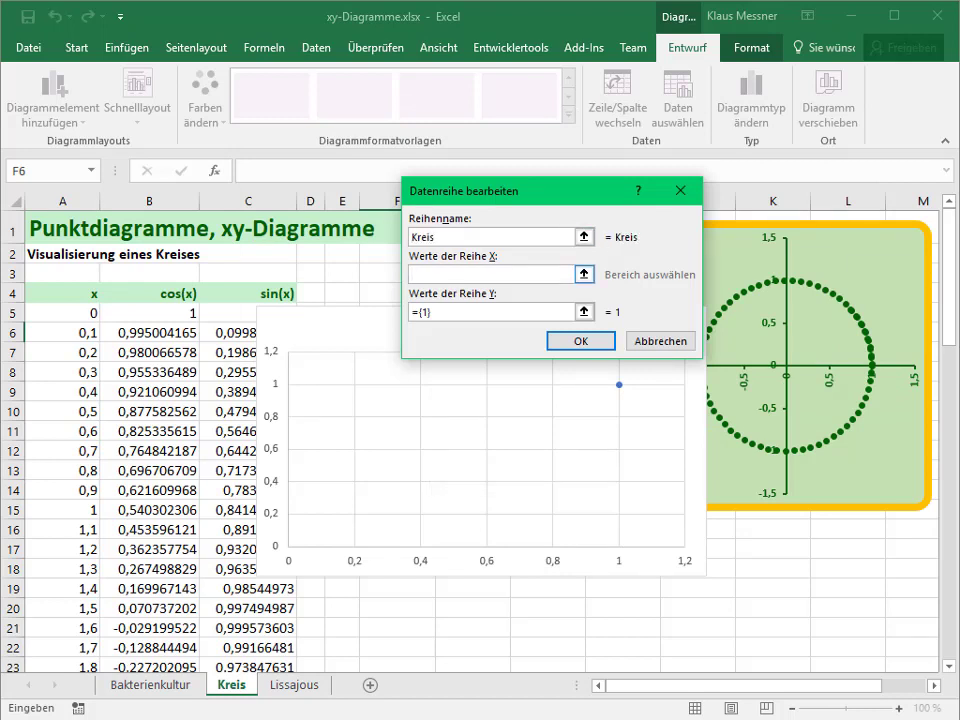
drag(149, 312, 150, 645)
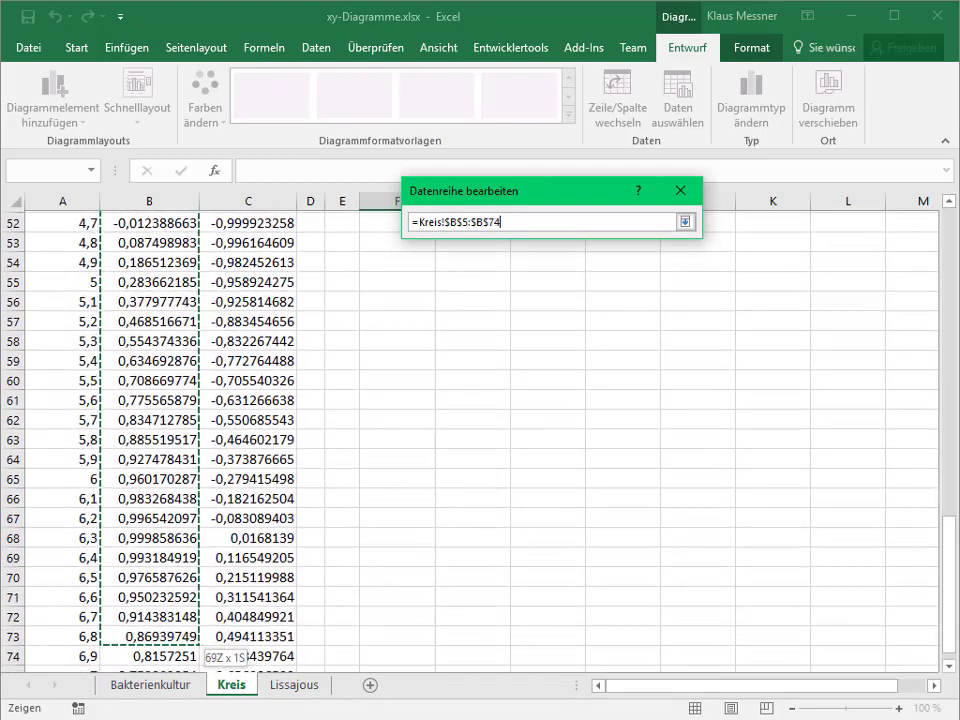
drag(150, 645, 150, 645)
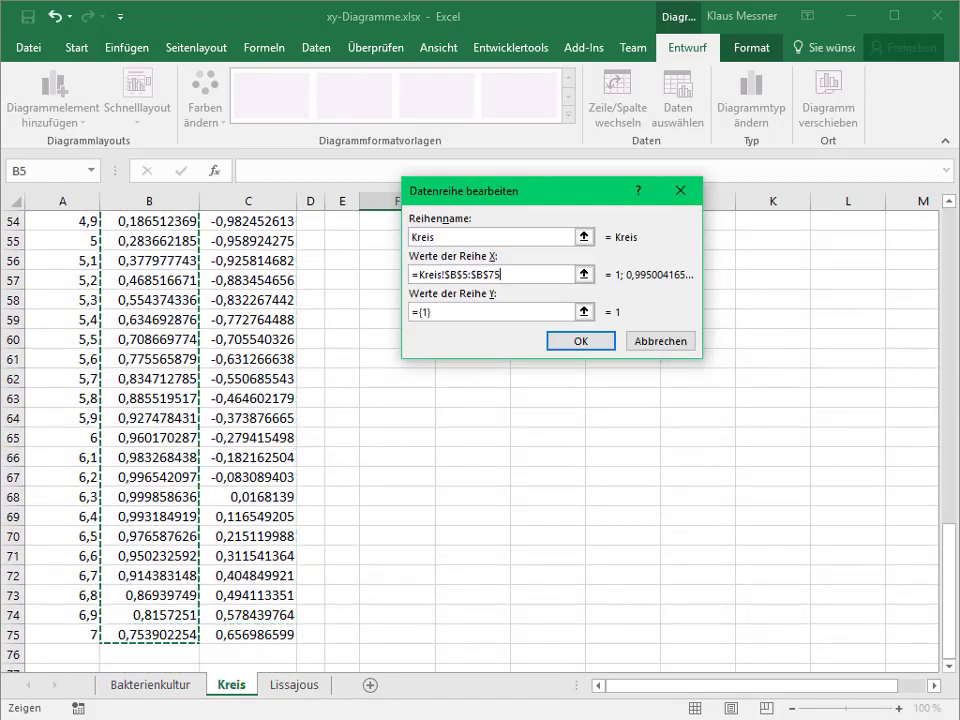
key(Tab)
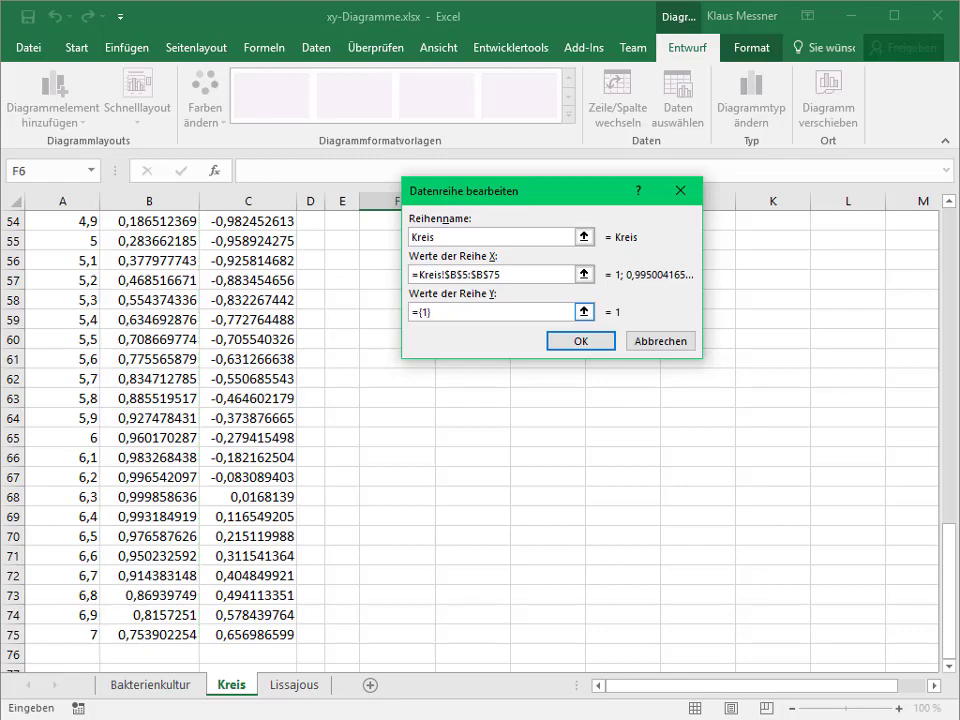
key(BackSpace)
scroll(480, 440, up, 5)
scroll(480, 440, up, 5)
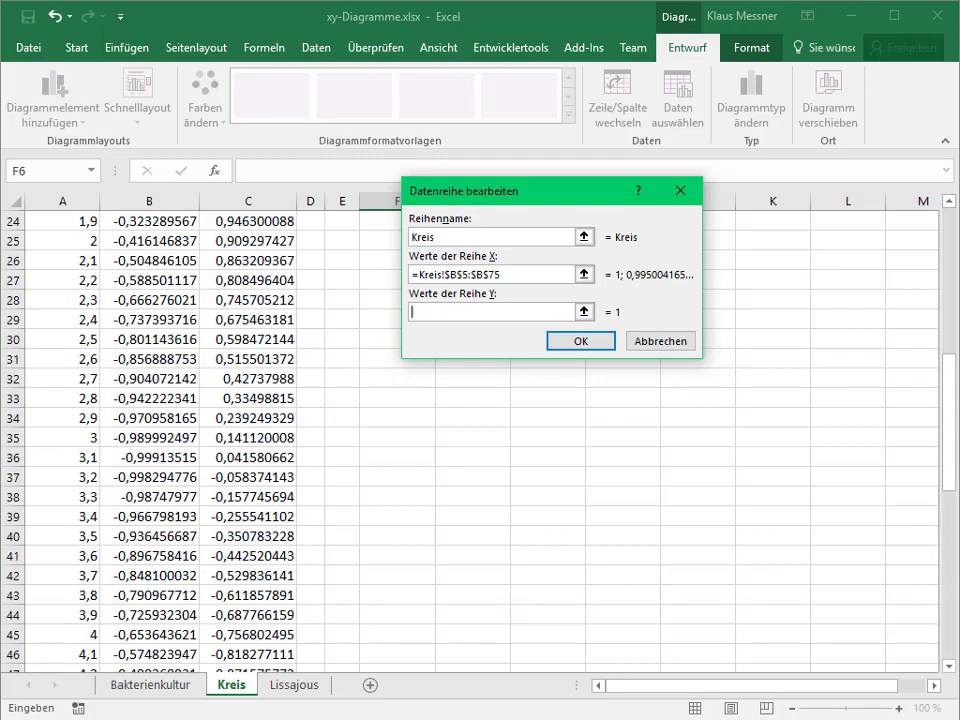
scroll(480, 440, up, 7)
scroll(480, 440, up, 1)
drag(246, 293, 255, 655)
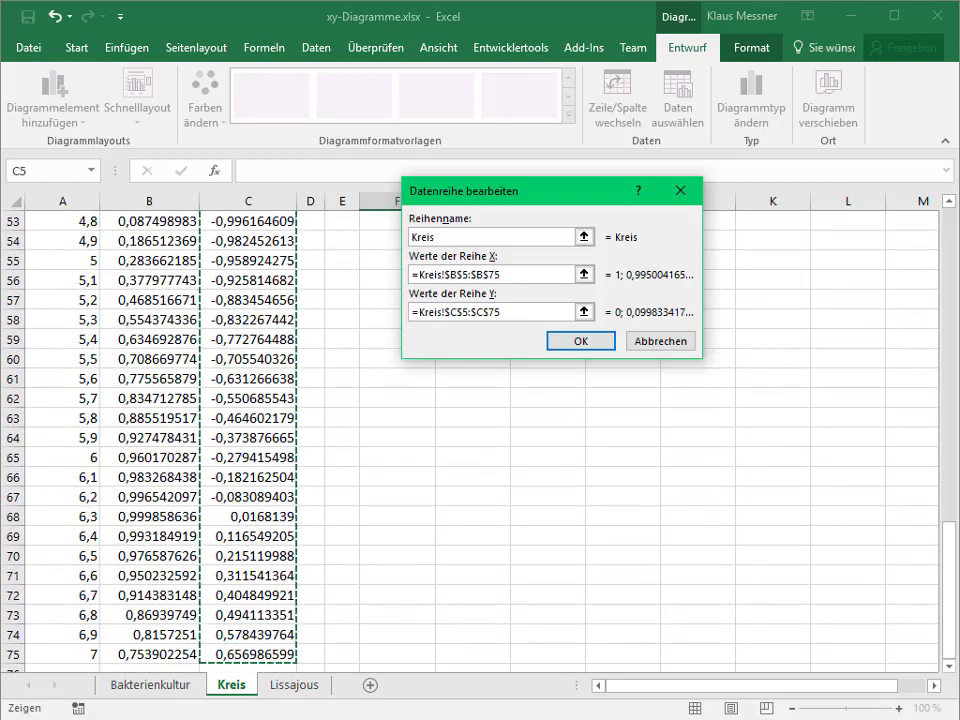
key(Return)
click(729, 401)
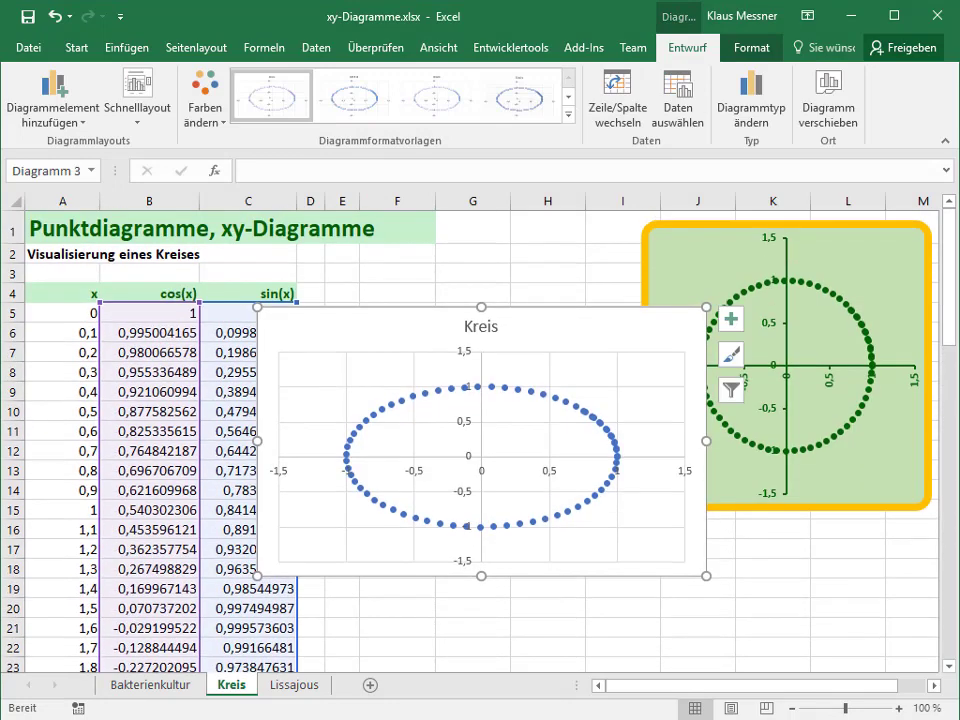
Drag the Kreis chart up and left so it sits over columns A to C.
drag(540, 322, 392, 244)
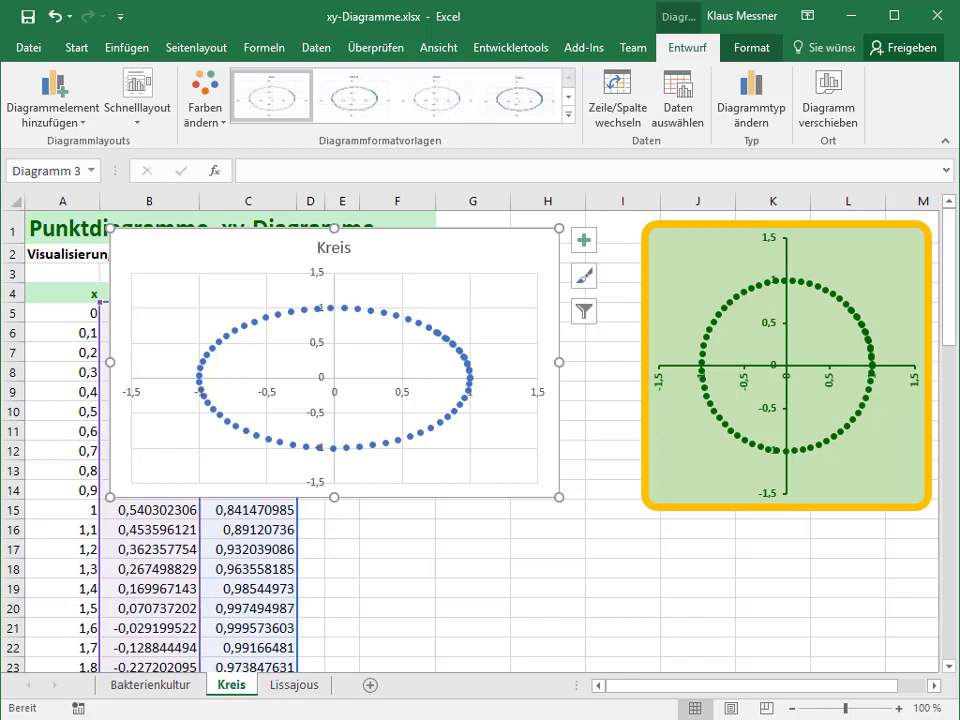
right_click(365, 242)
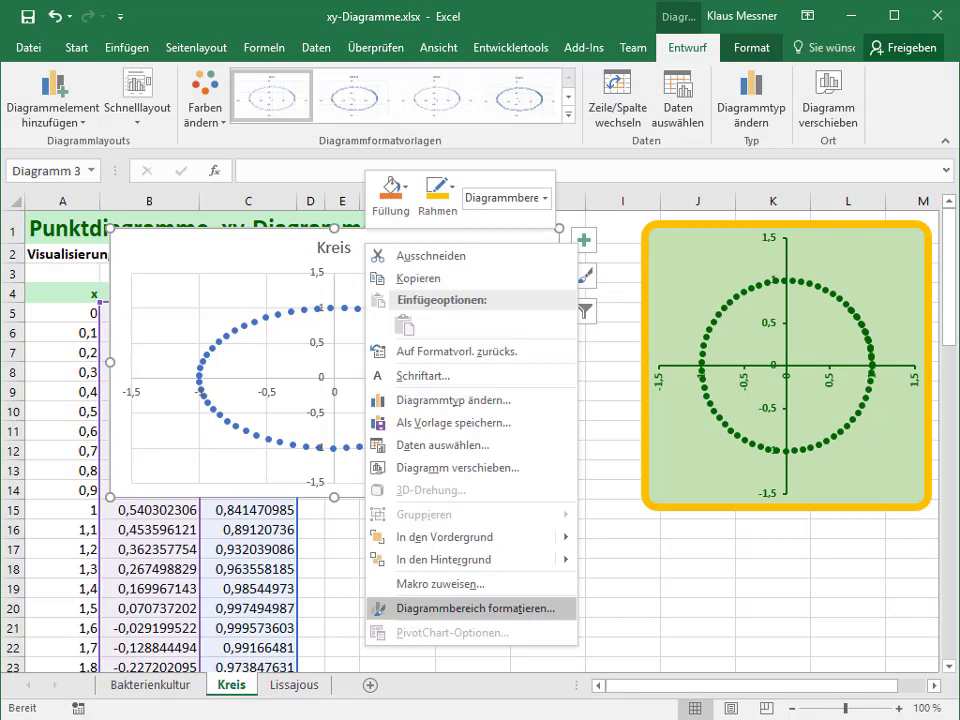
Resize the chart area to 10 cm high by 10 cm wide and delete the Kreis title.
click(470, 608)
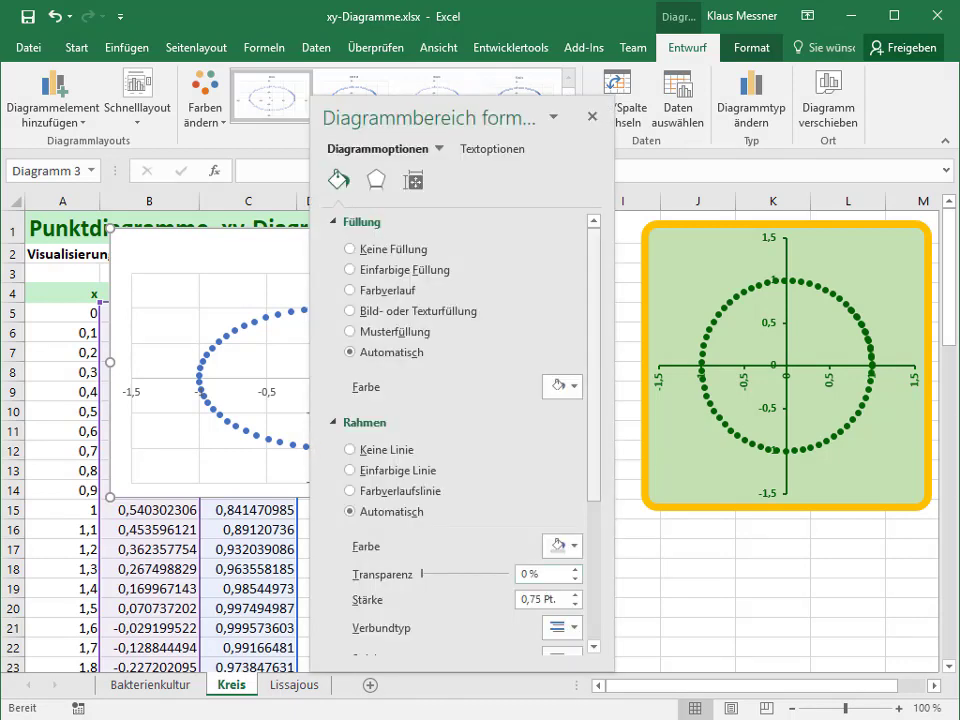
drag(430, 117, 632, 95)
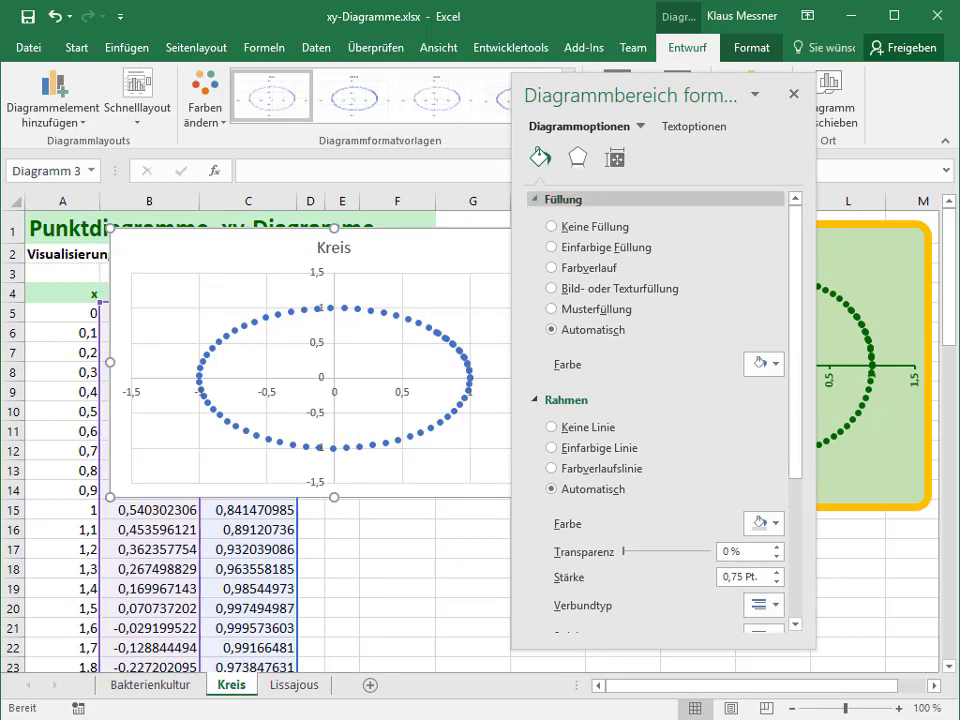
click(615, 158)
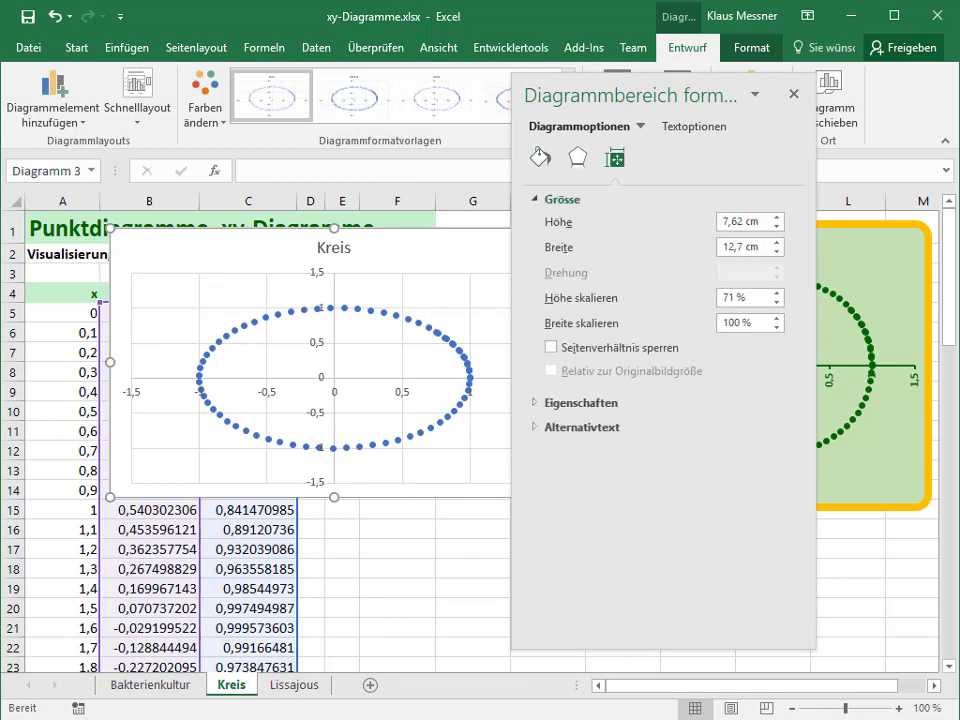
double_click(728, 222)
text(10)
key(Tab)
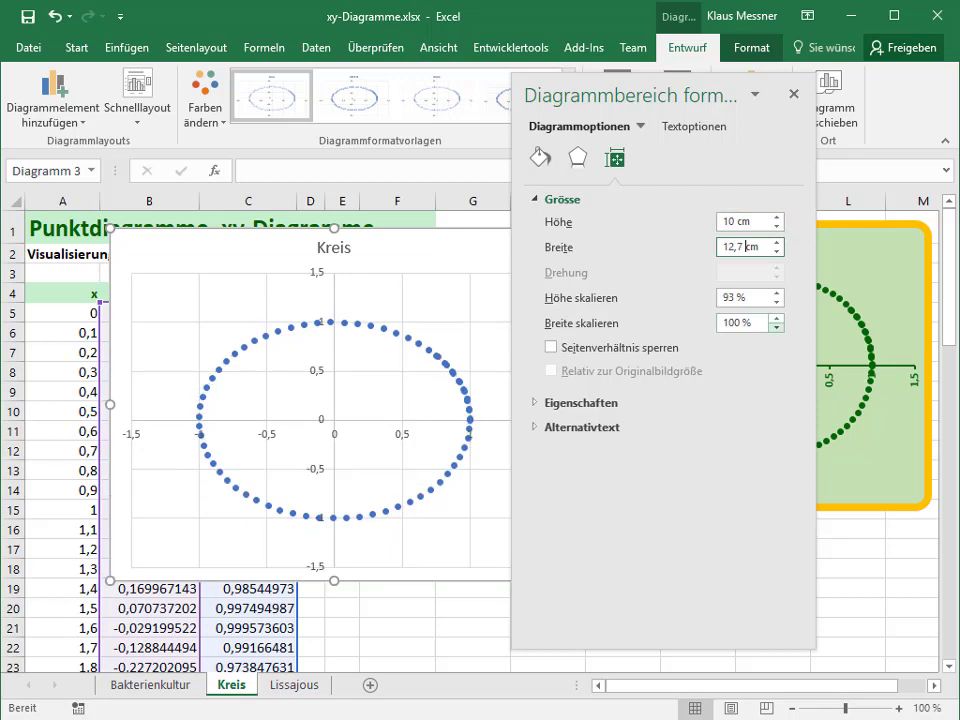
text(10)
click(334, 247)
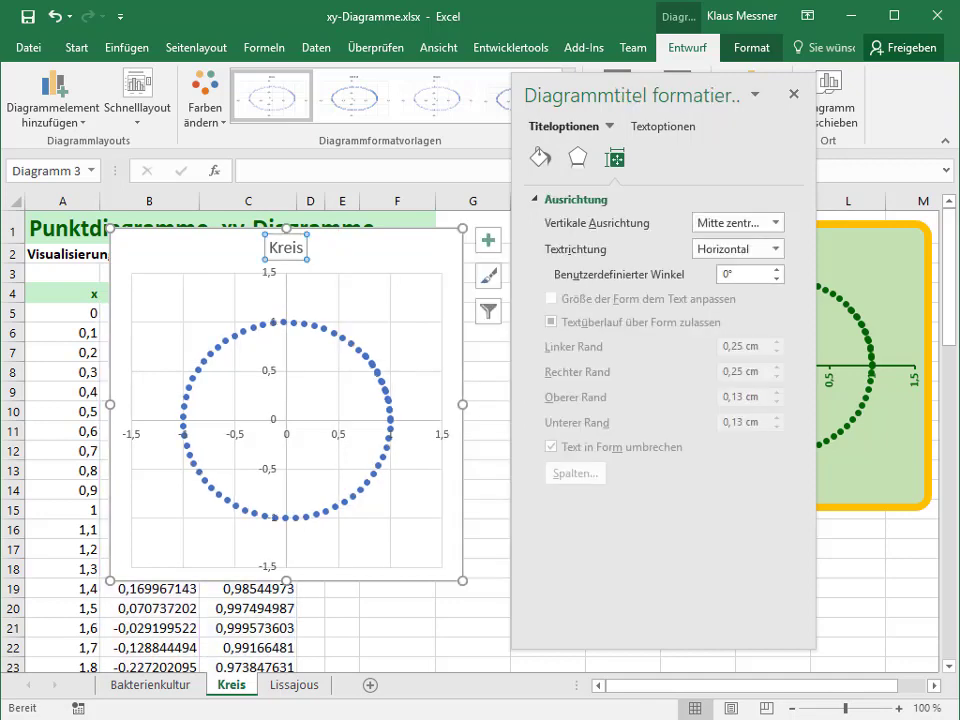
key(Delete)
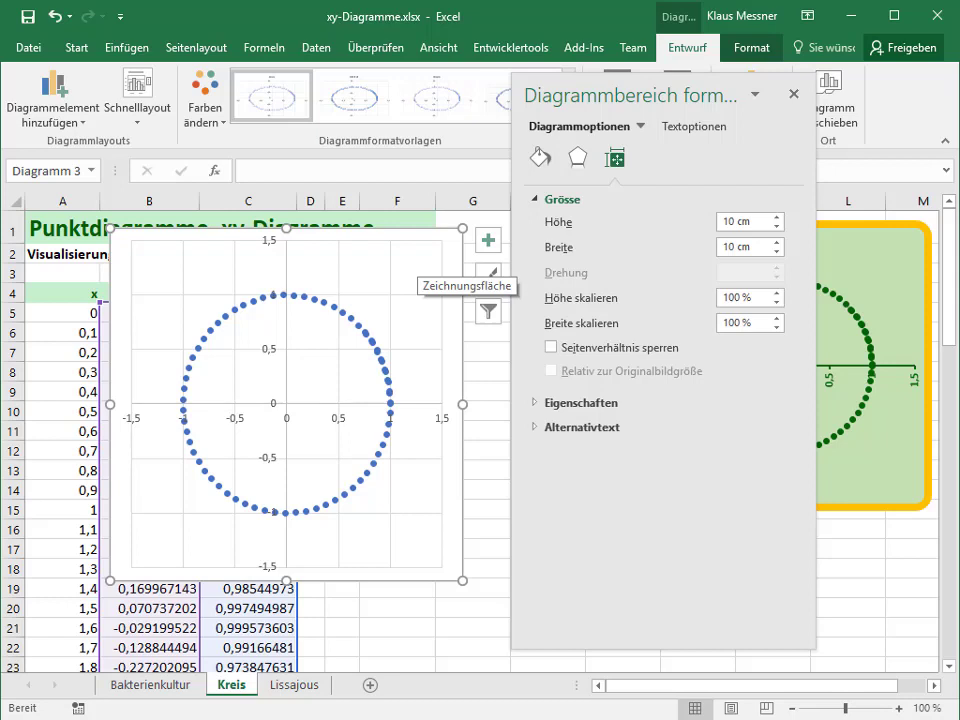
Fill the chart's plot area light green and select the horizontal axis.
click(355, 266)
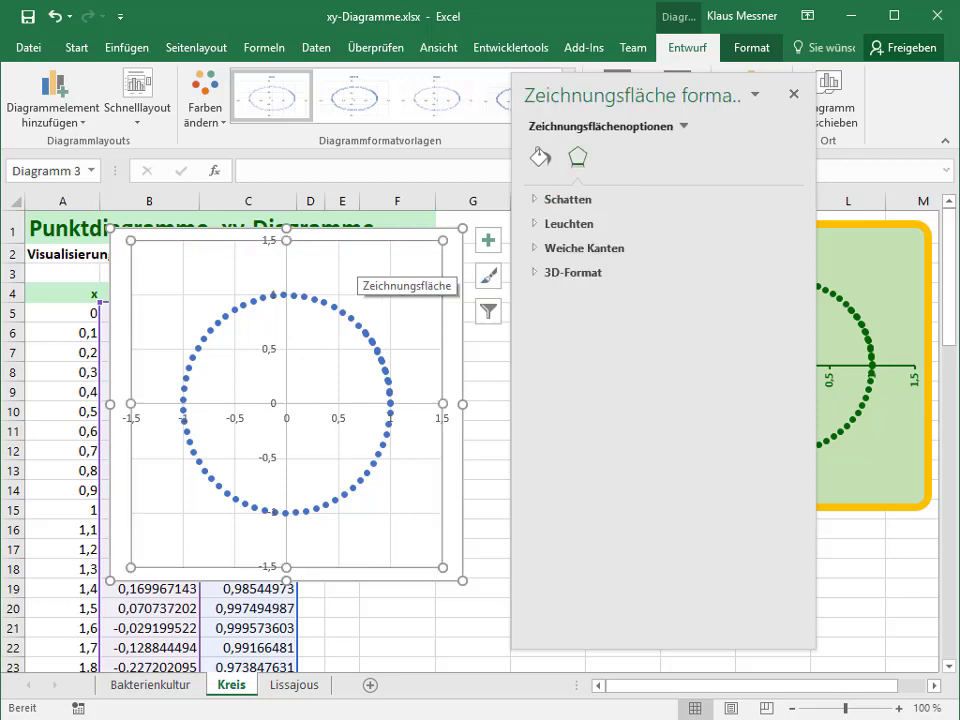
right_click(354, 264)
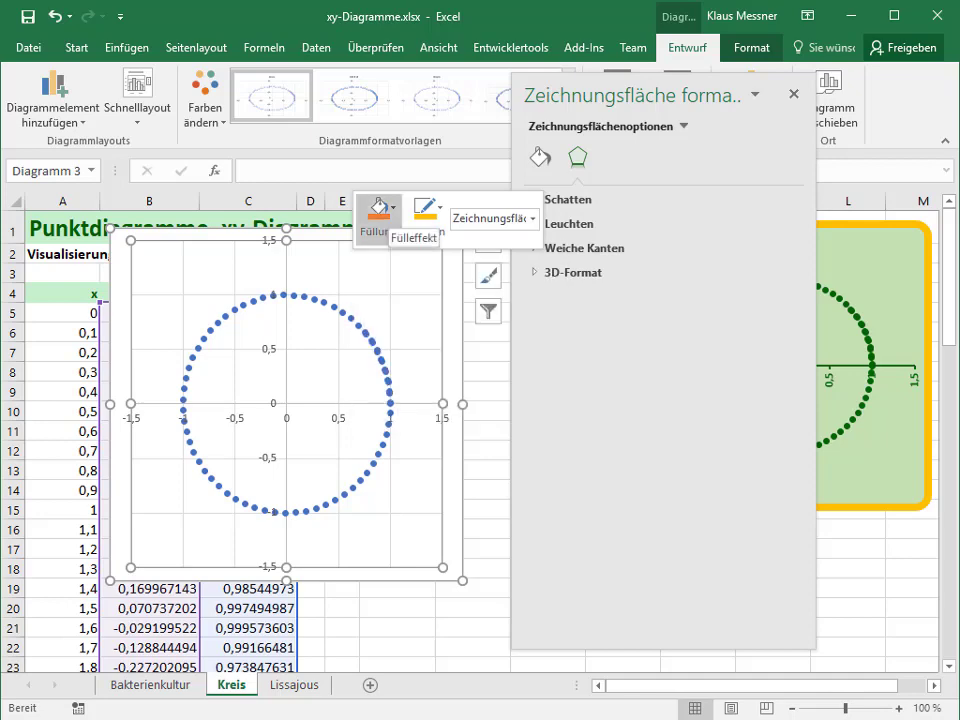
click(378, 212)
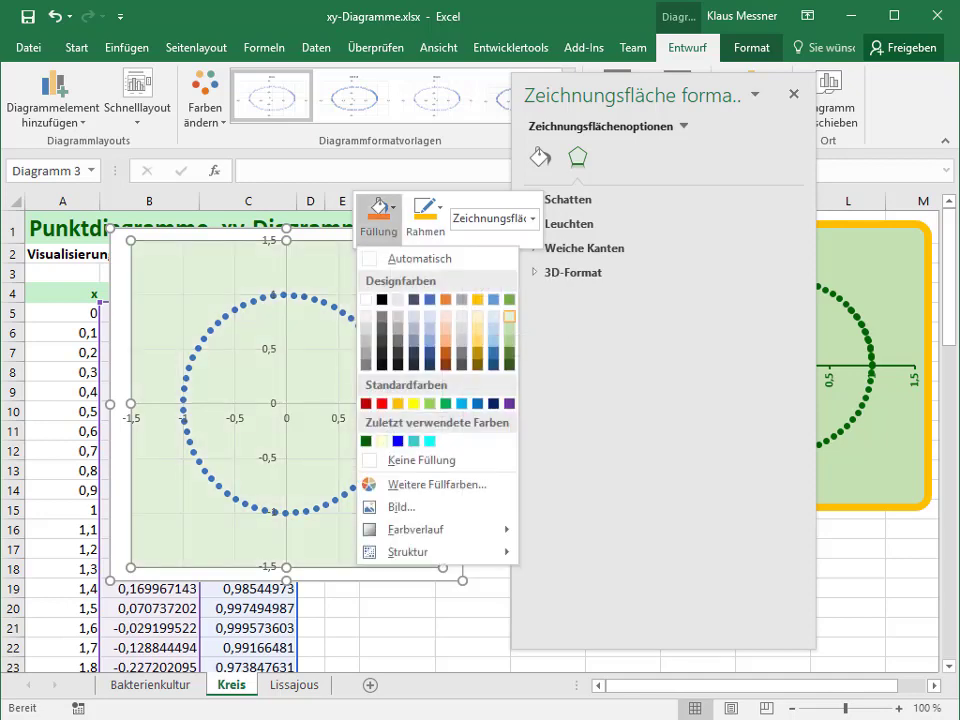
click(509, 328)
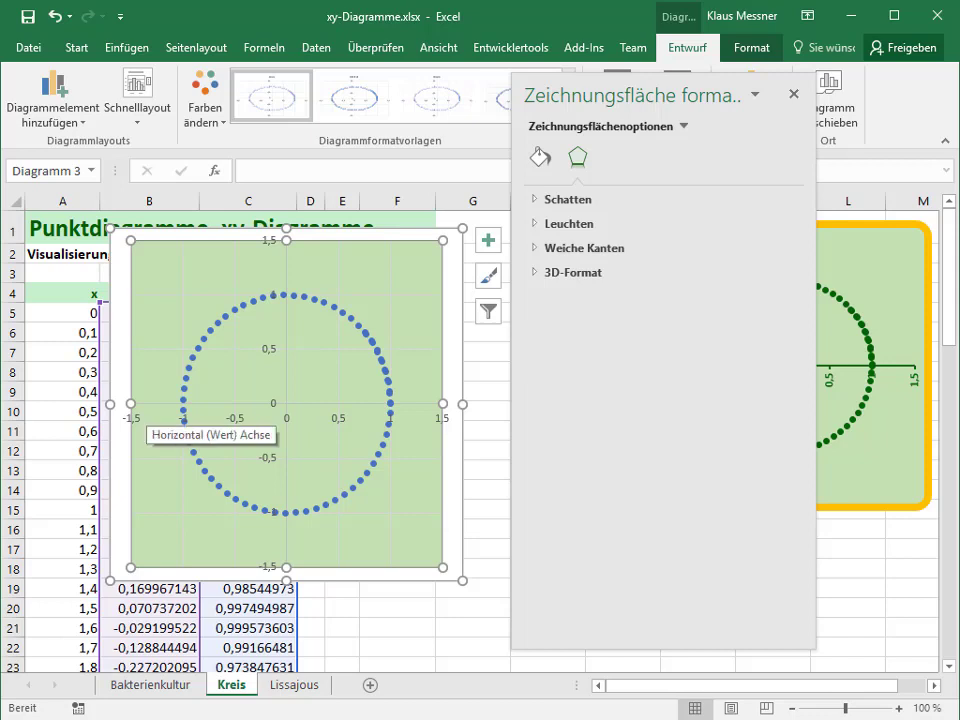
click(150, 418)
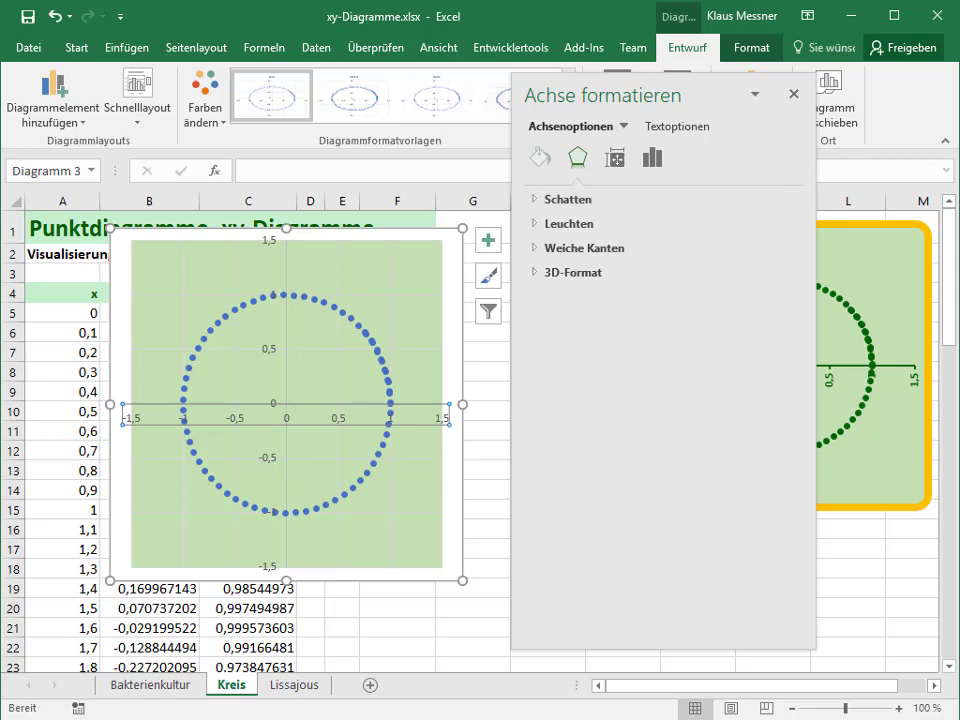
Give the horizontal axis a solid dark green line 1.5 pt wide.
click(539, 157)
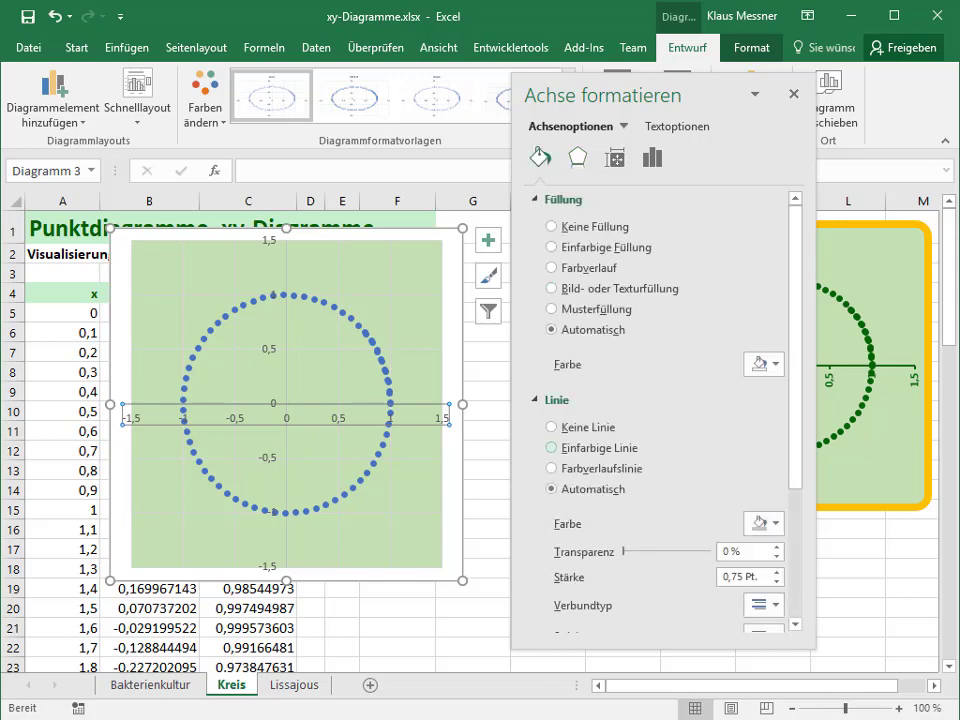
click(551, 447)
click(763, 523)
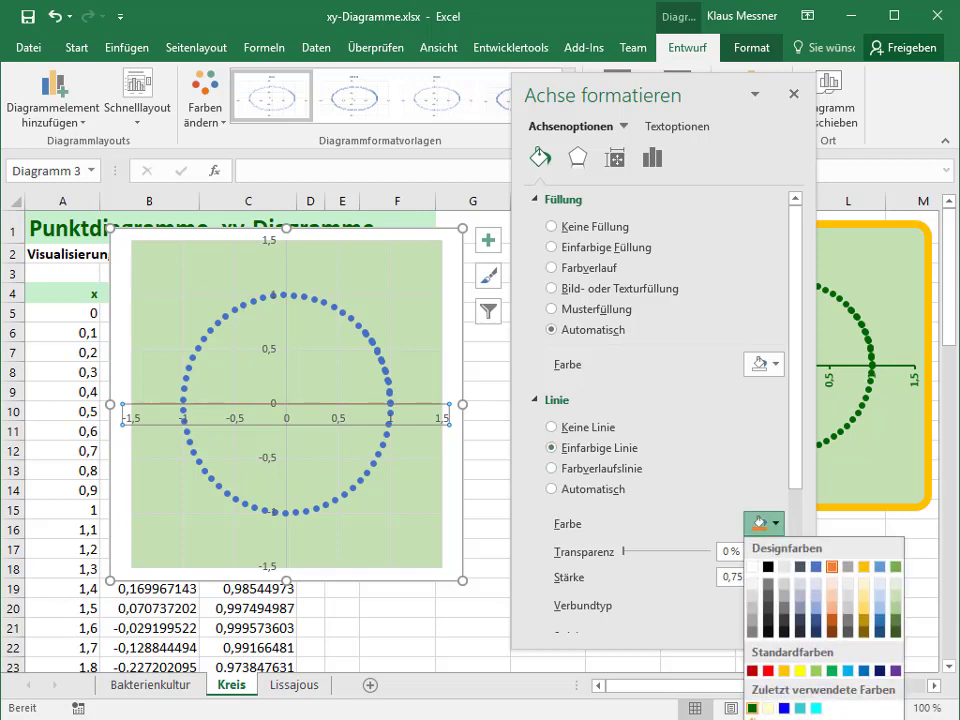
click(752, 708)
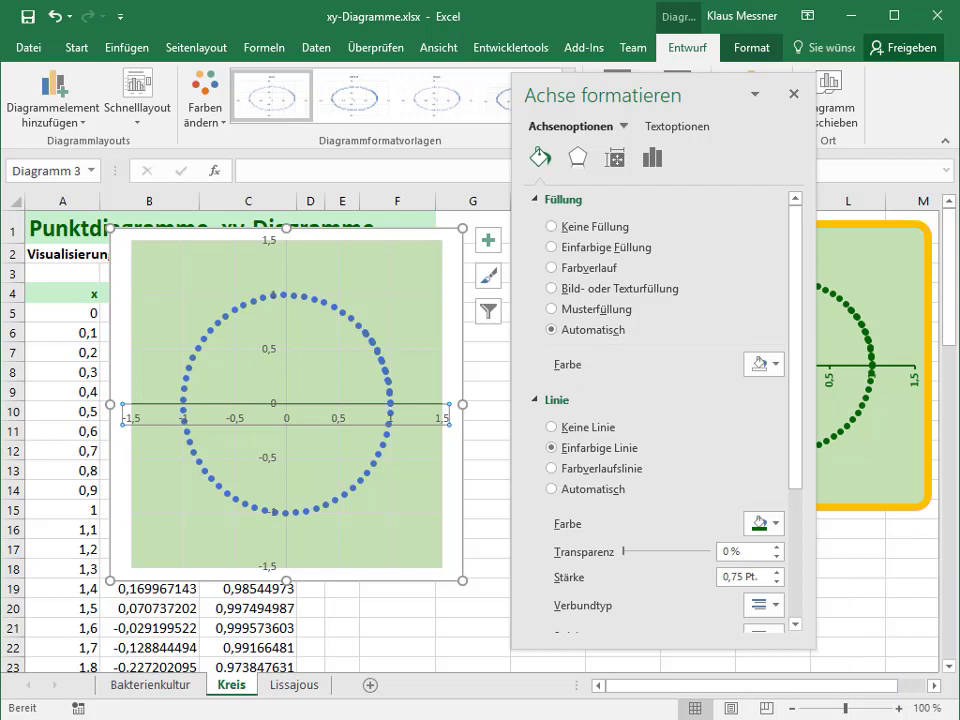
scroll(770, 440, down, 2)
scroll(770, 440, down, 3)
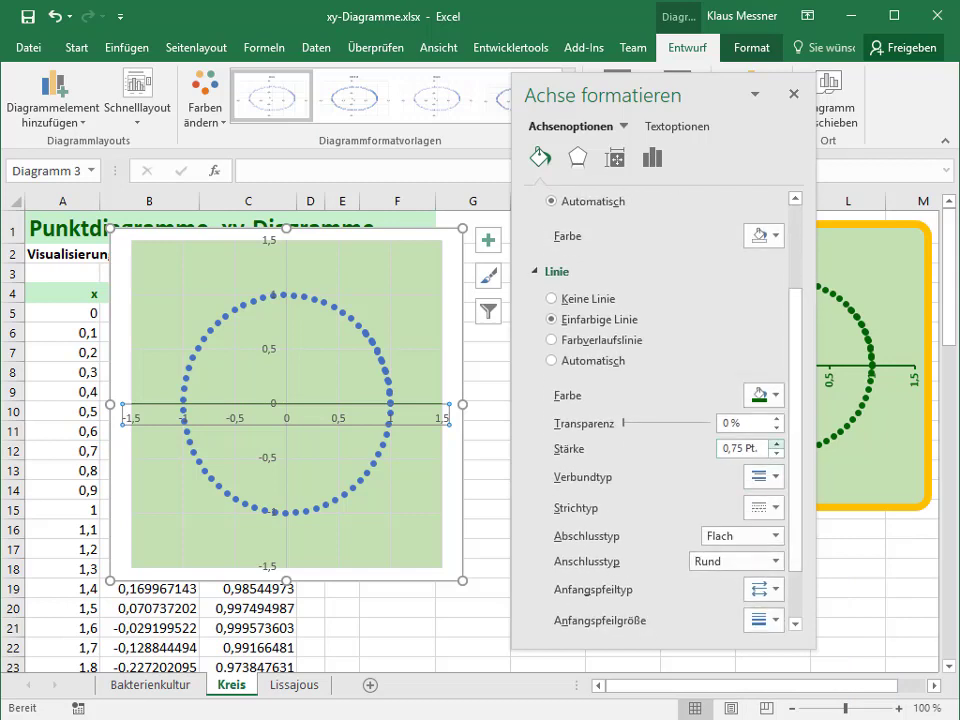
click(777, 443)
click(777, 443)
click(777, 443)
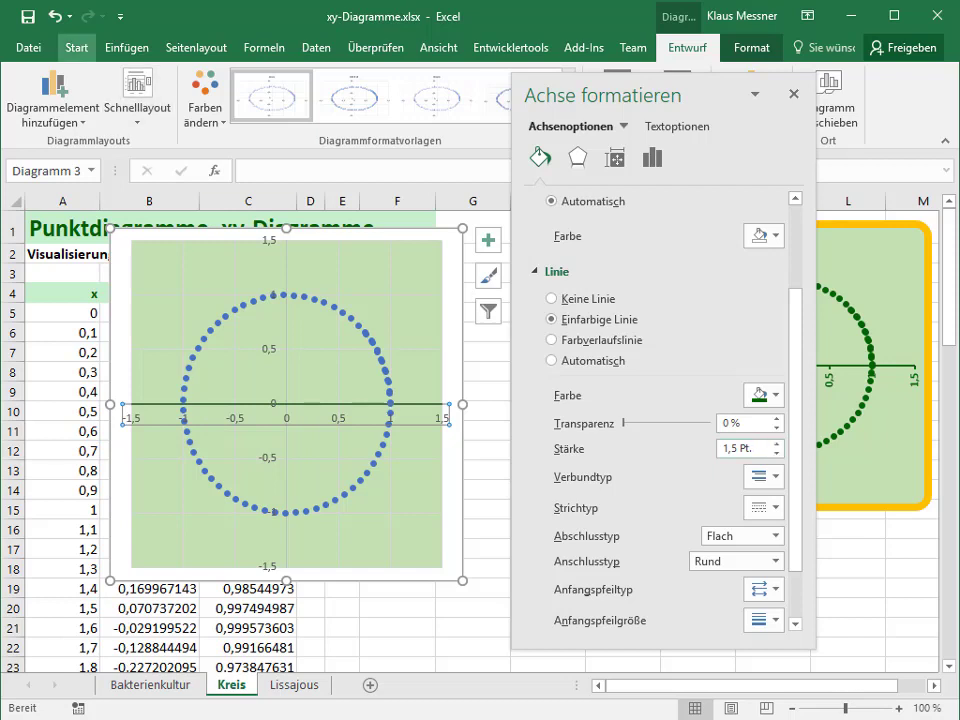
Make the horizontal axis labels dark green, bold, size 10.
click(76, 47)
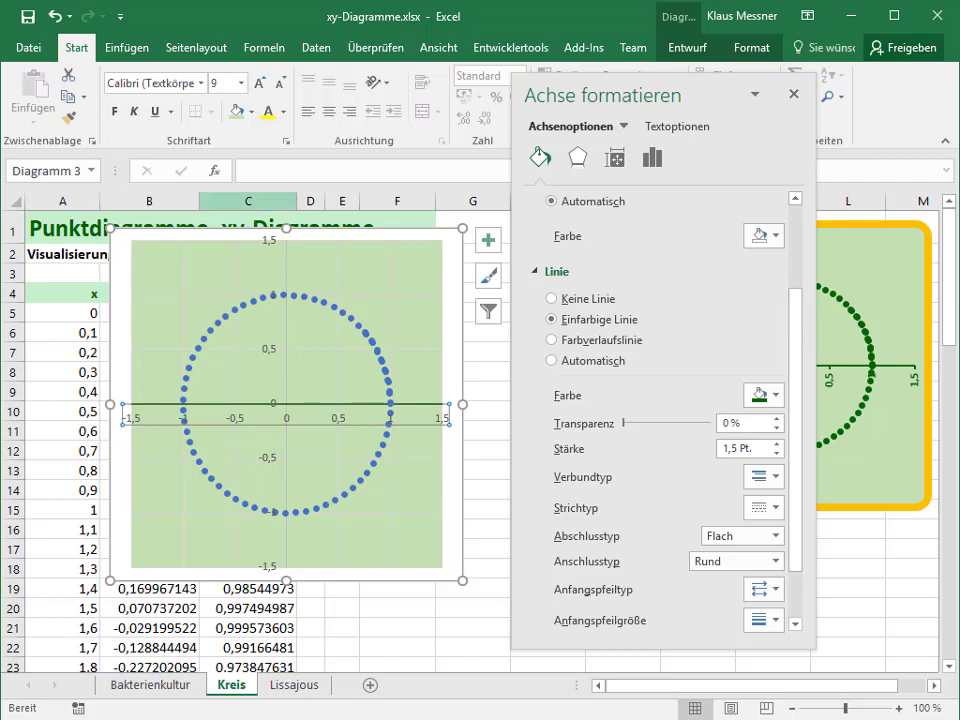
click(284, 111)
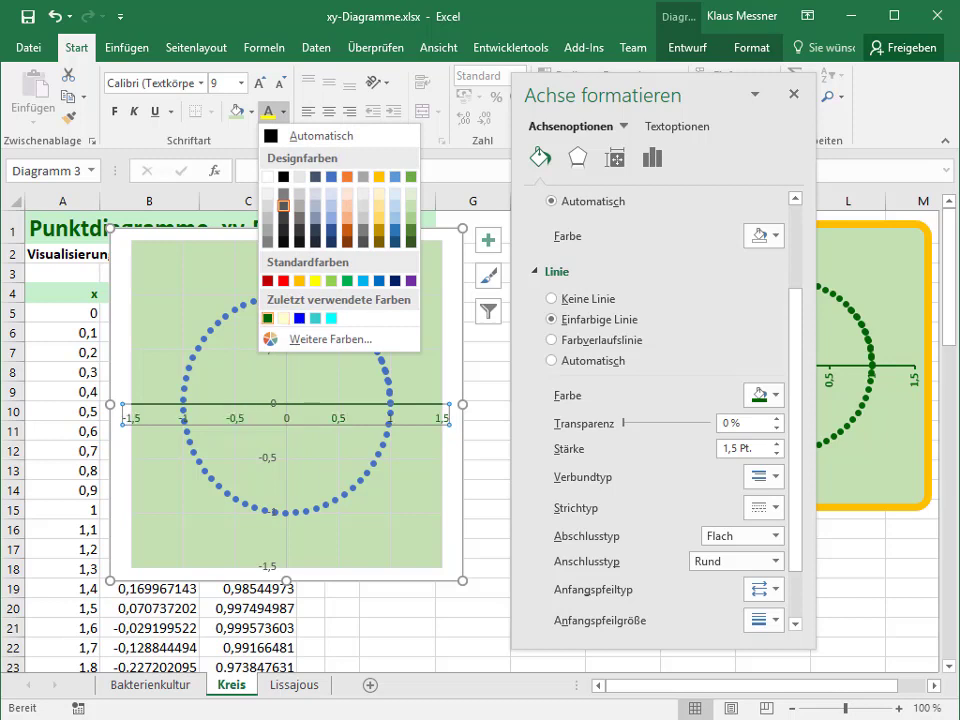
click(267, 318)
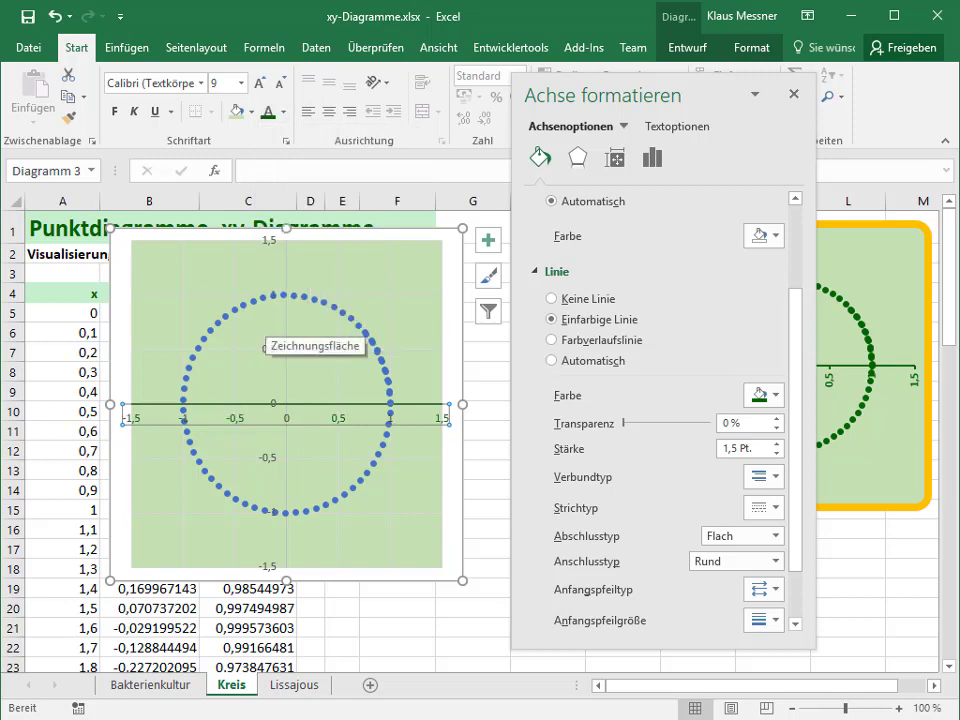
click(115, 111)
click(242, 84)
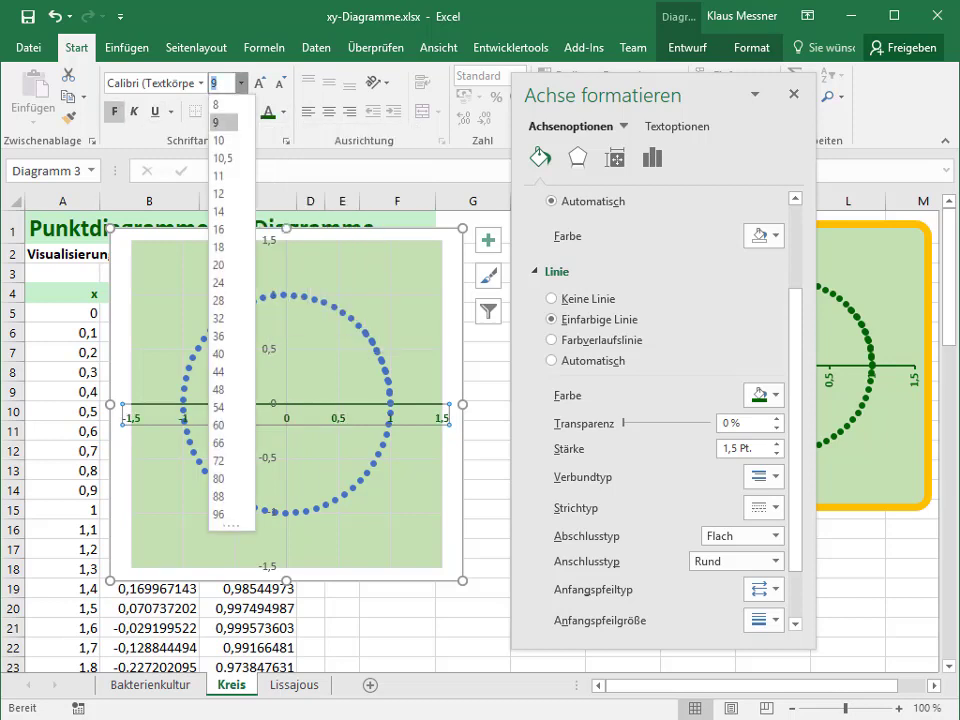
click(224, 140)
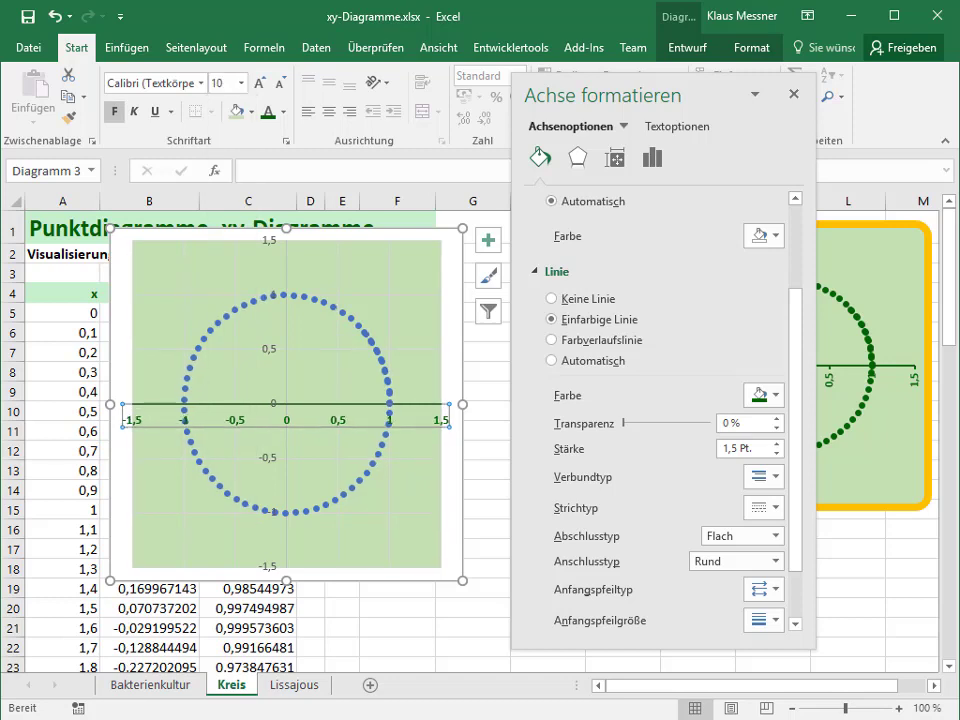
click(288, 318)
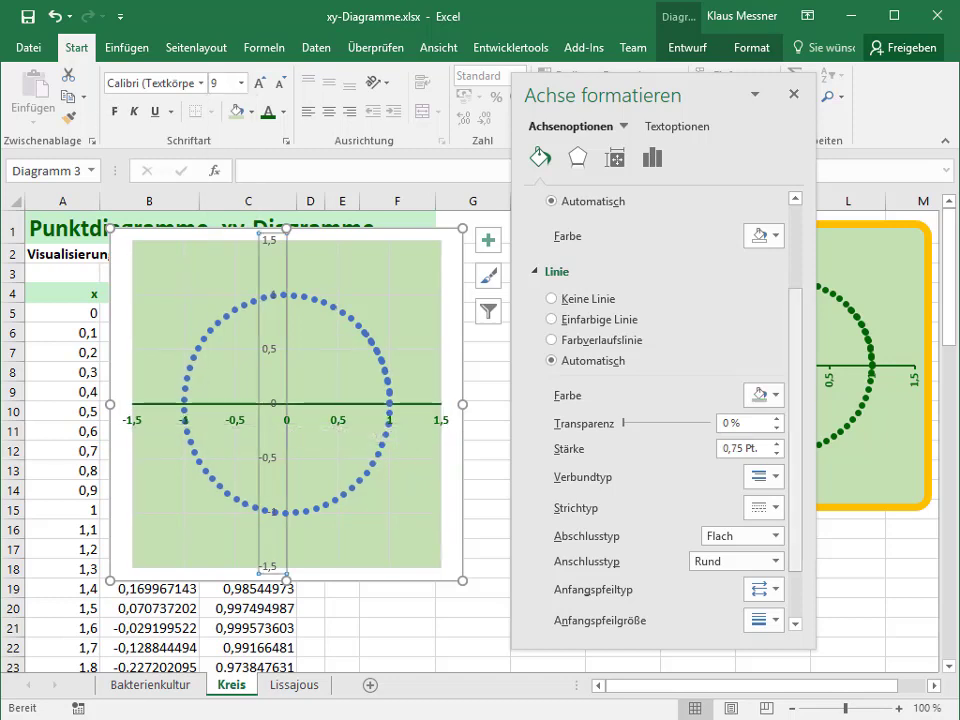
Give the vertical axis a solid dark green line 1.5 pt wide.
click(551, 319)
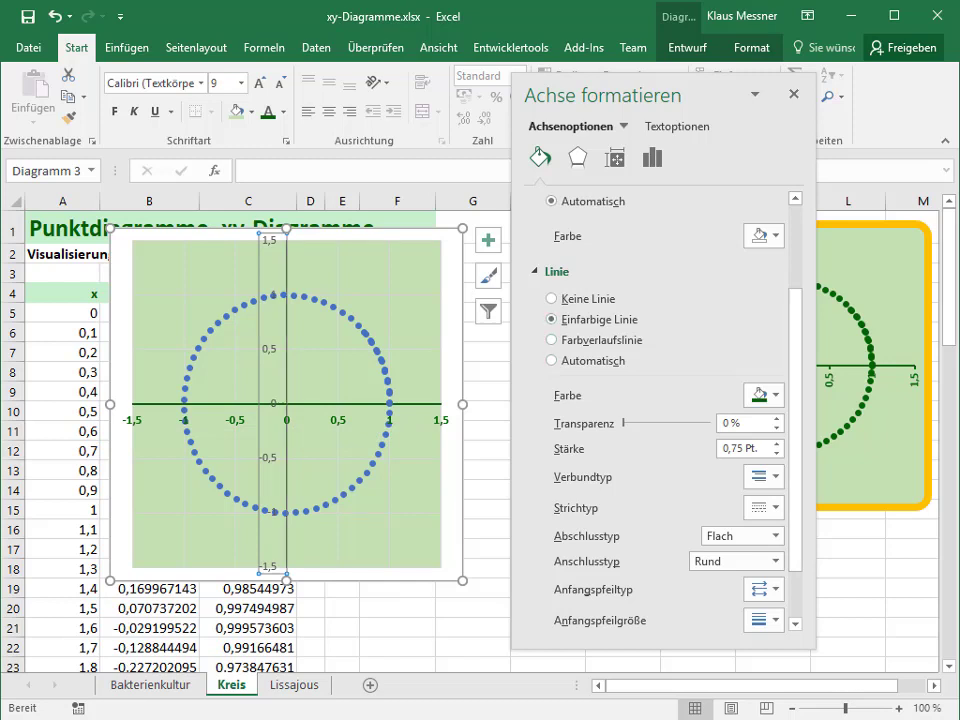
click(774, 396)
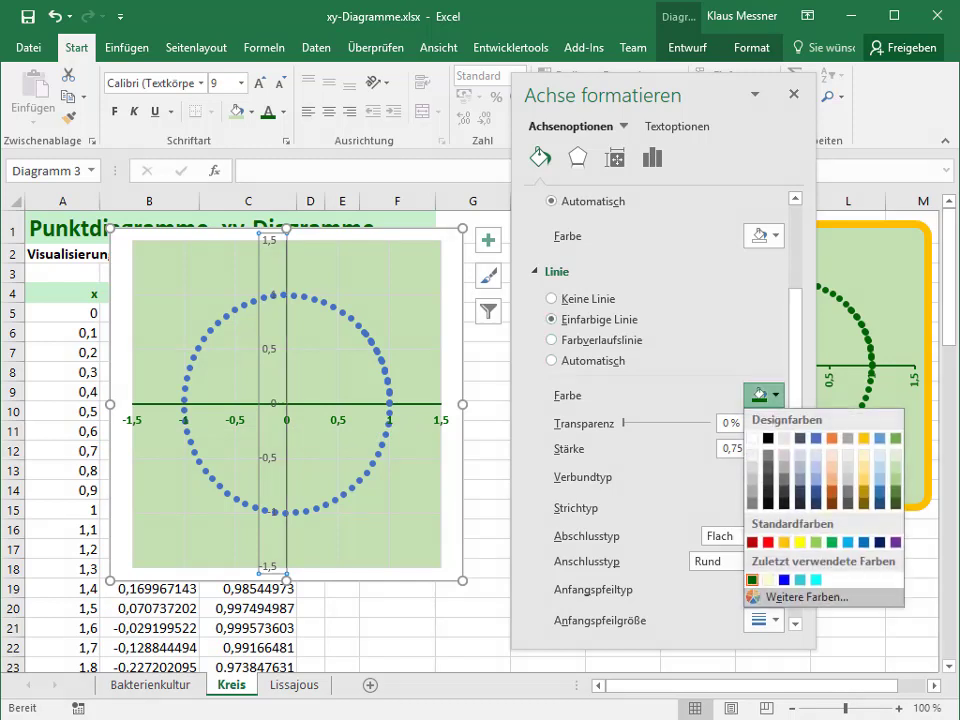
click(752, 576)
click(777, 444)
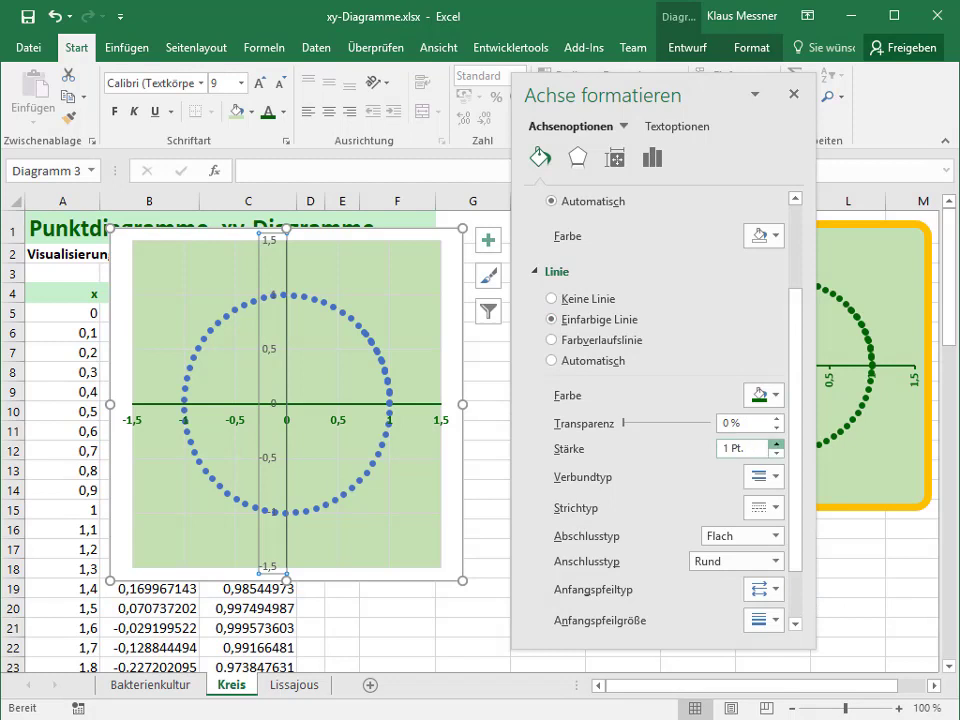
click(777, 444)
click(777, 444)
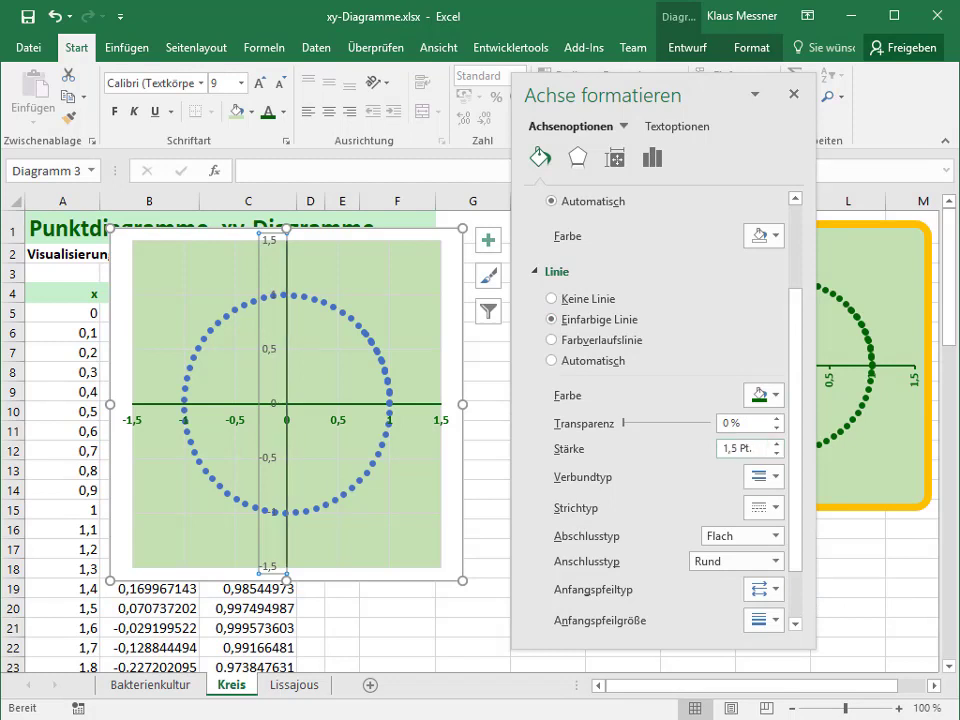
Set the vertical axis labels to size 10 and close the axis formatting pane.
click(240, 83)
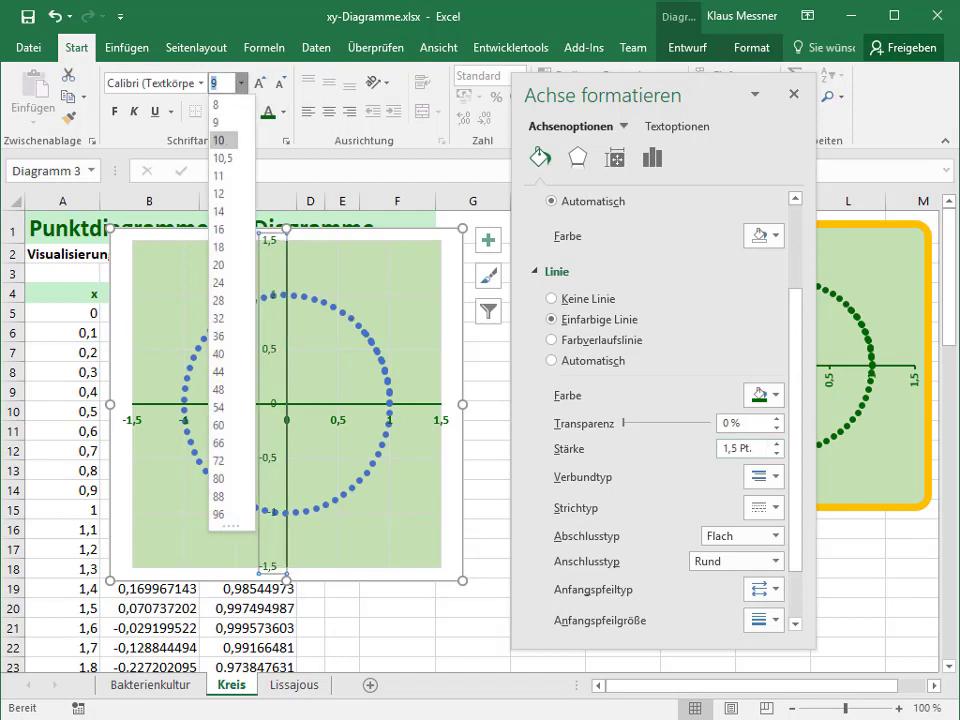
click(221, 133)
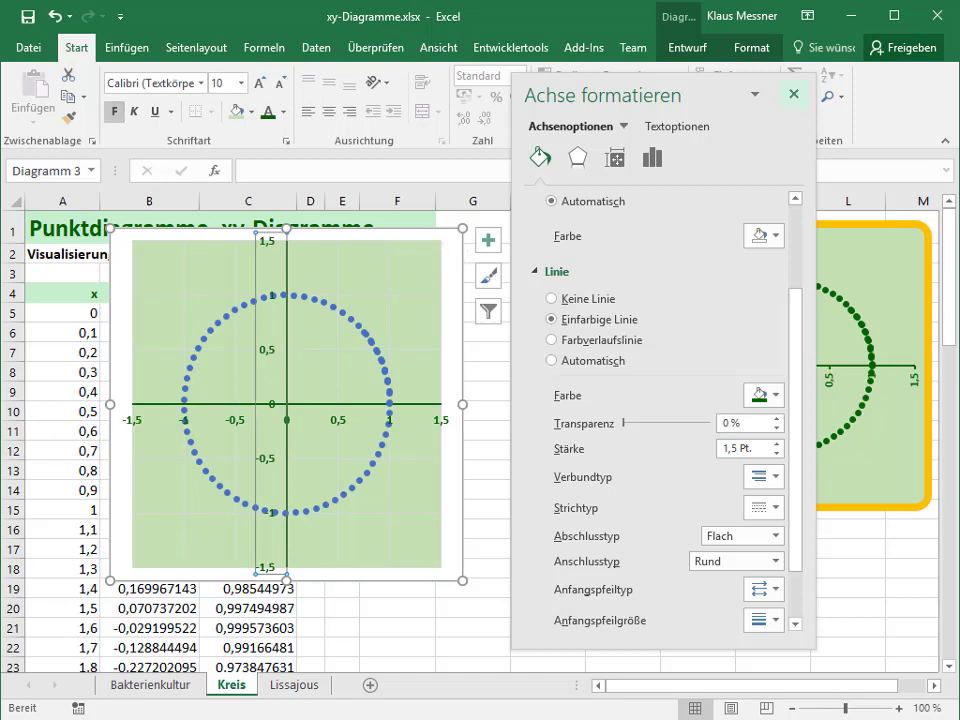
click(793, 93)
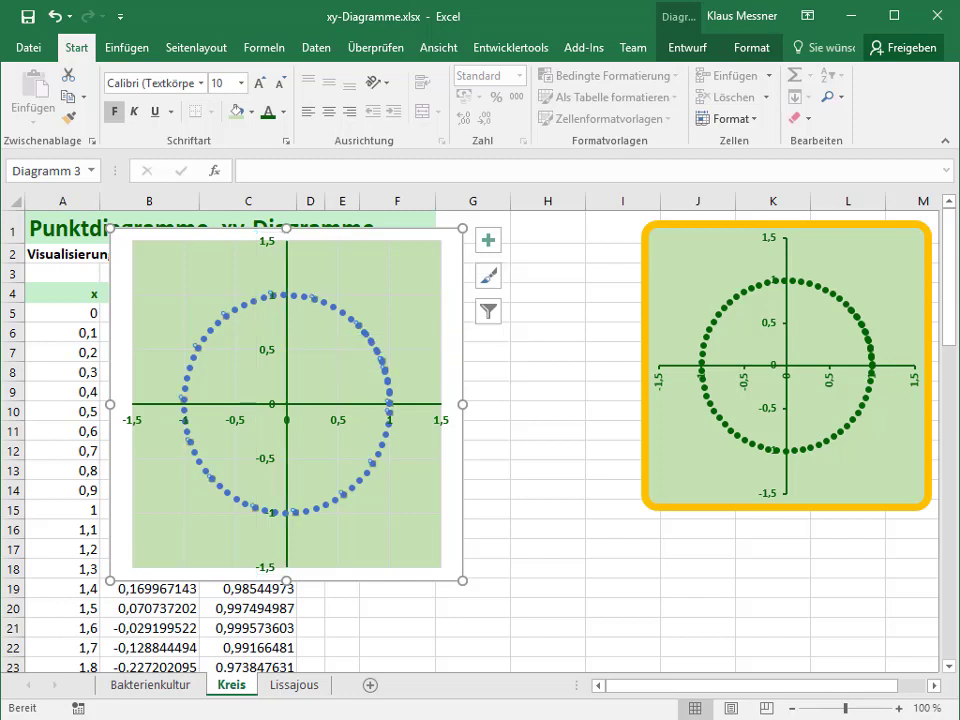
Fill the Kreis series markers dark green.
click(374, 330)
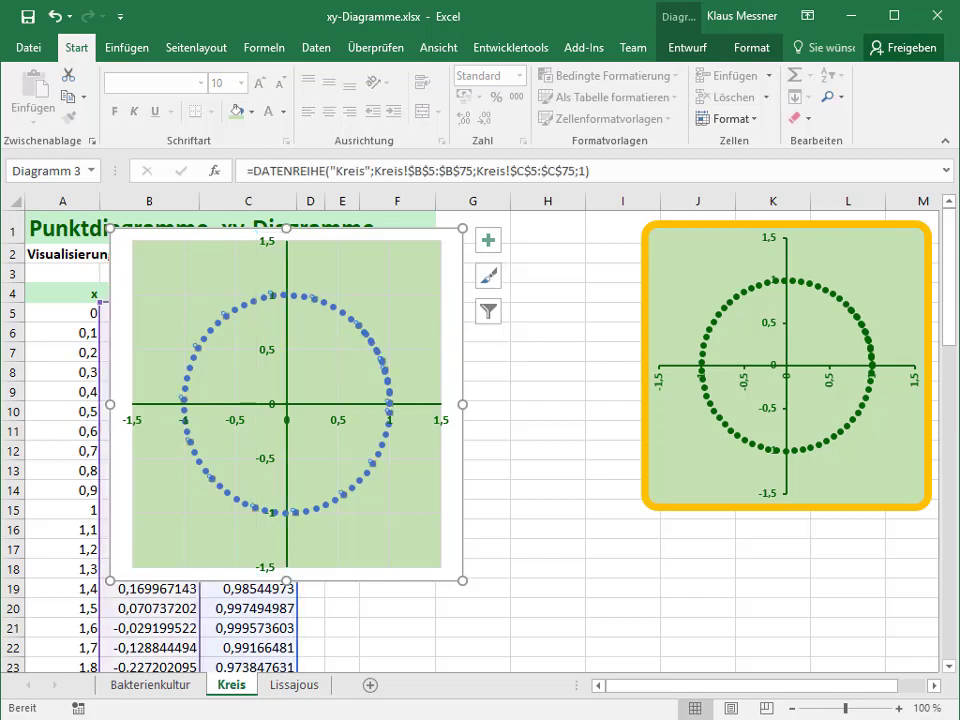
right_click(344, 311)
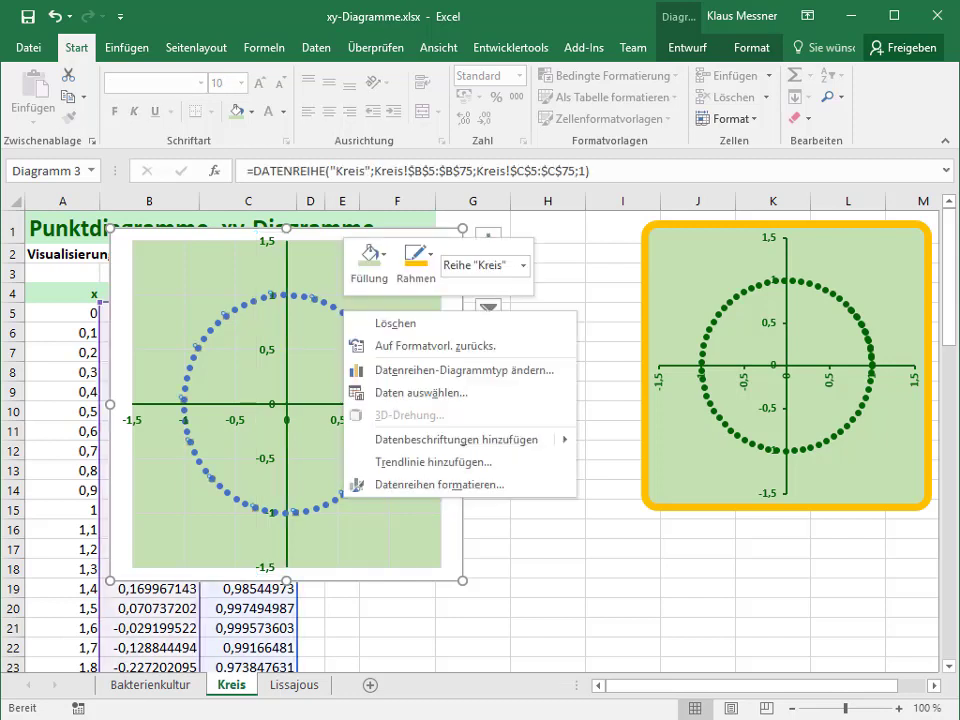
click(369, 258)
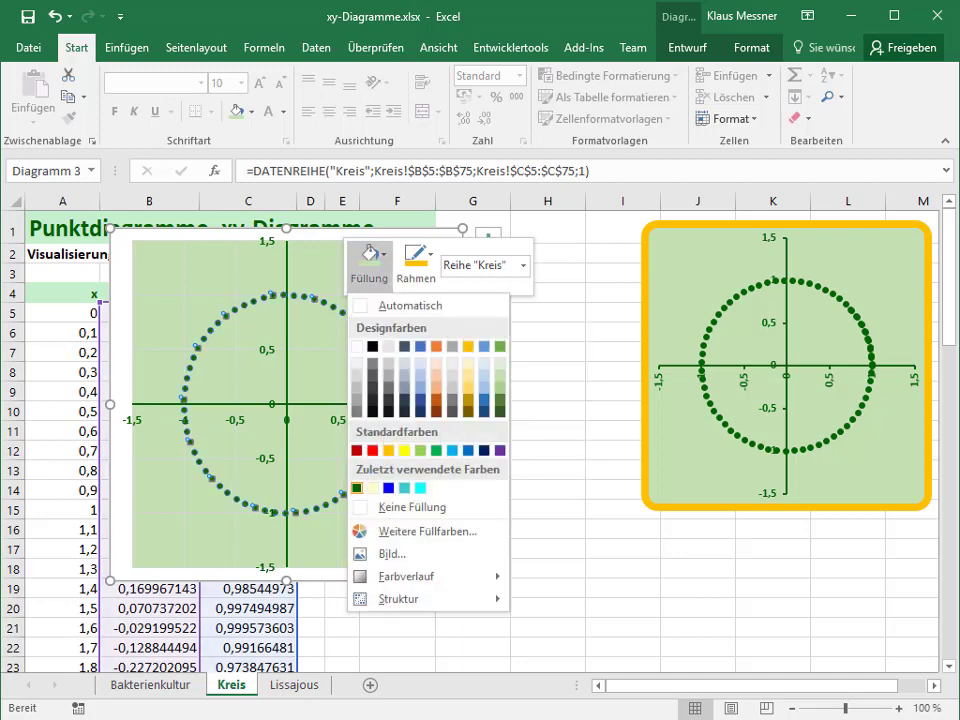
click(356, 488)
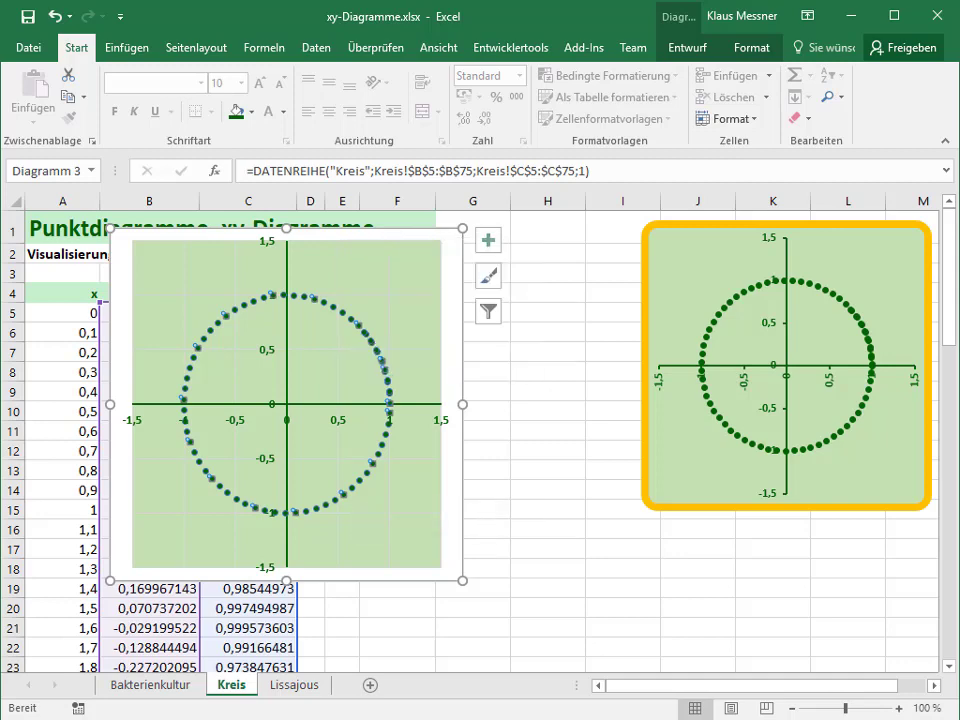
right_click(353, 320)
Give the Kreis marker outlines a solid dark green line.
click(448, 494)
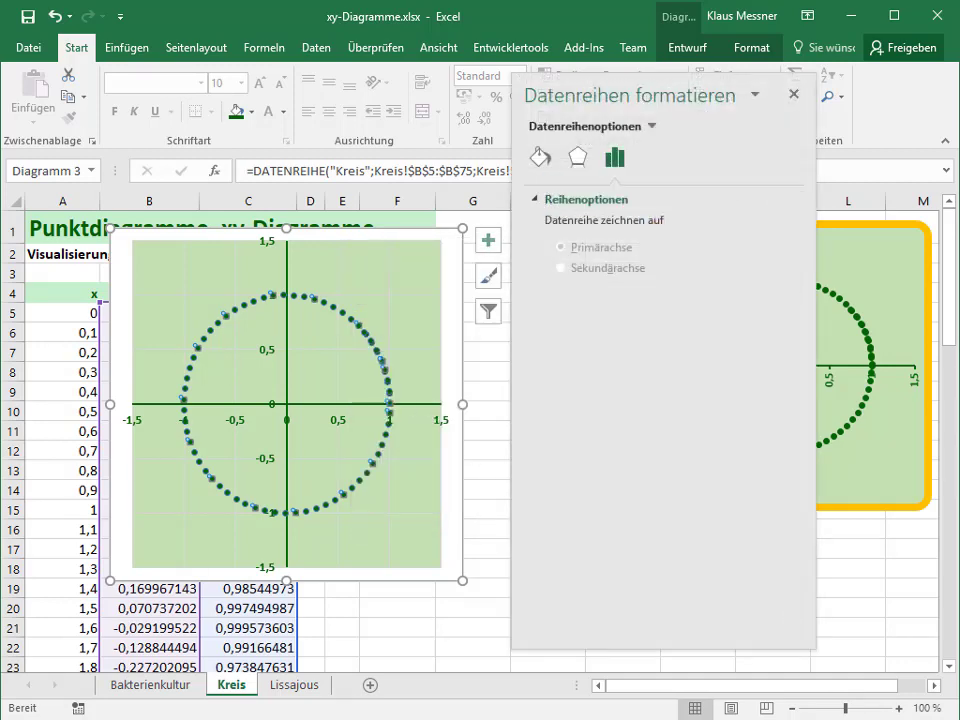
click(540, 157)
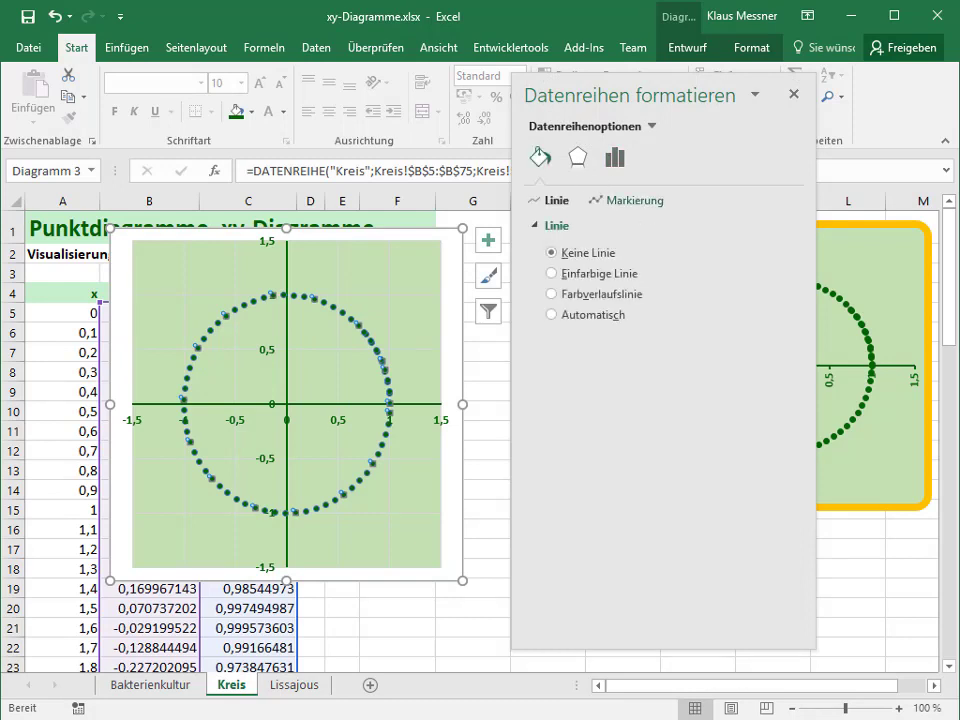
click(630, 200)
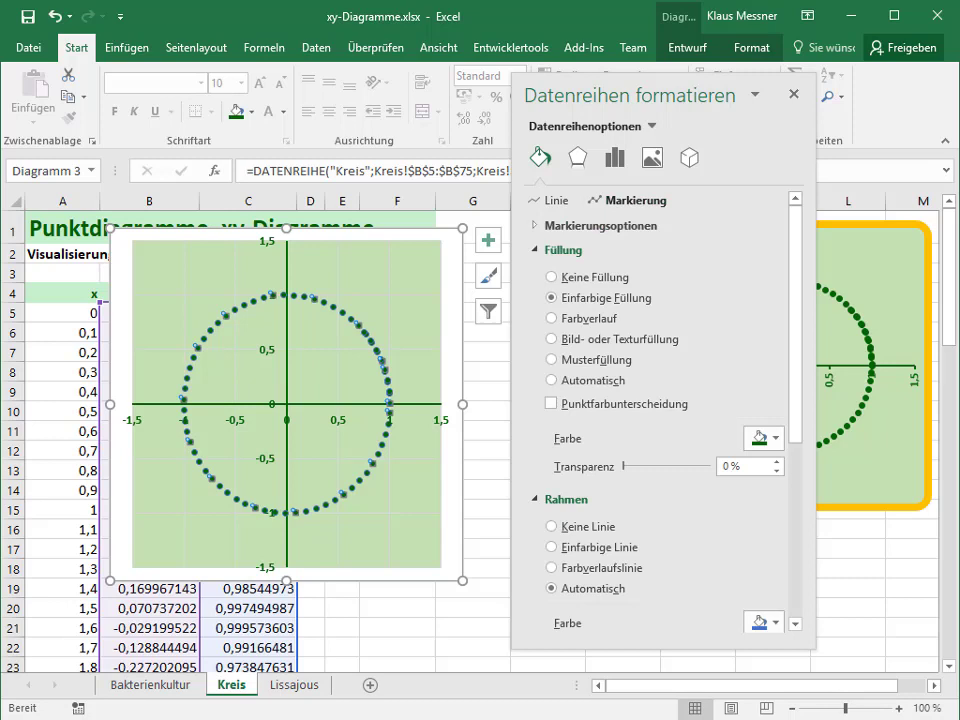
scroll(655, 410, down, 5)
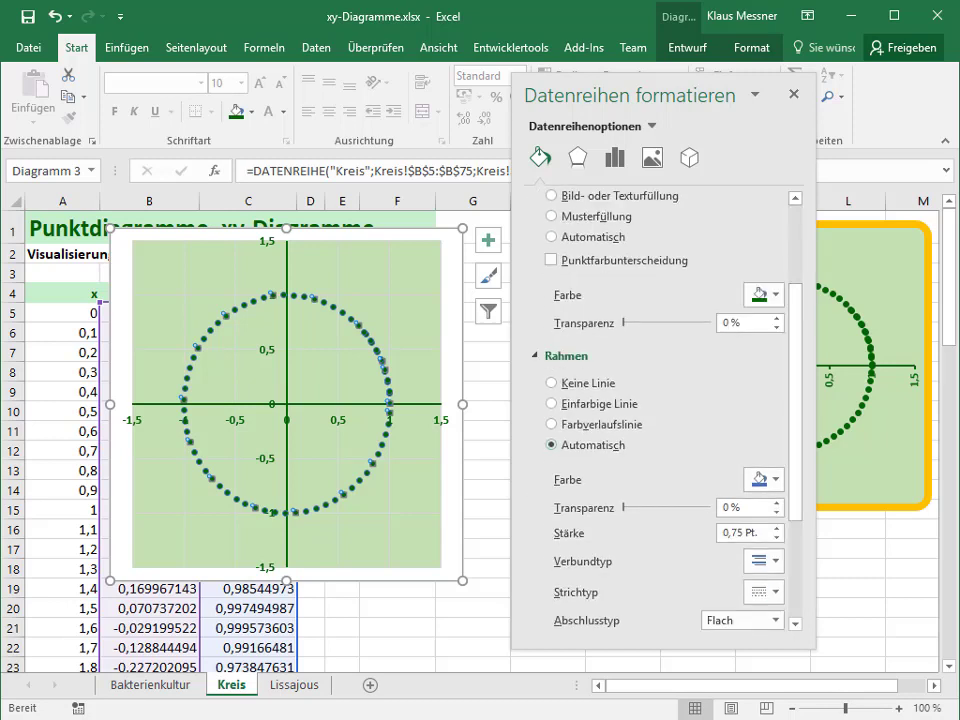
click(551, 403)
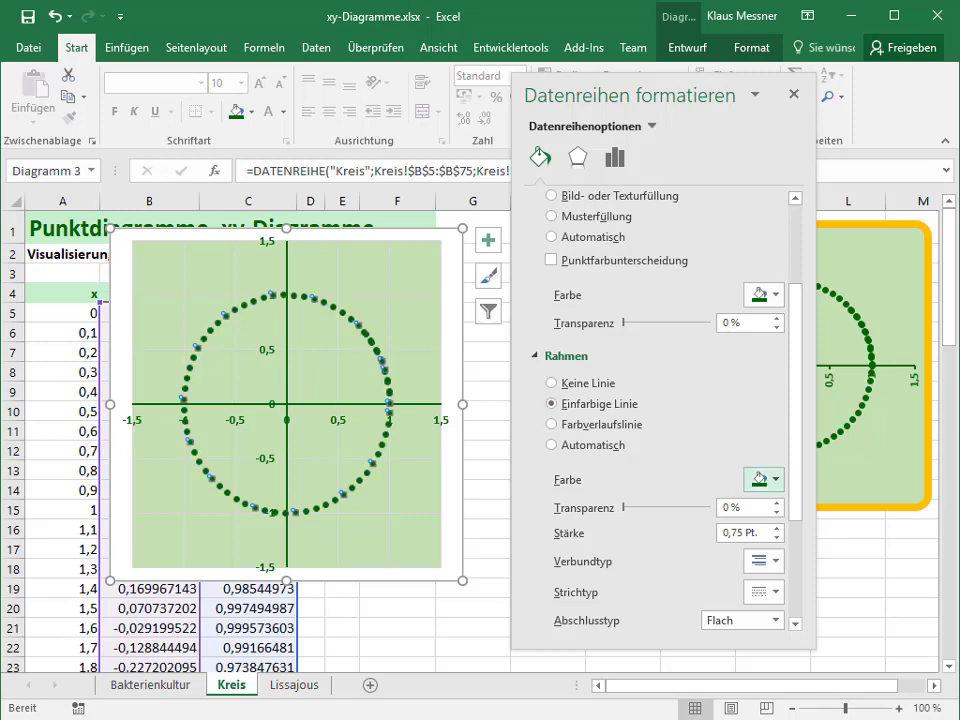
click(763, 479)
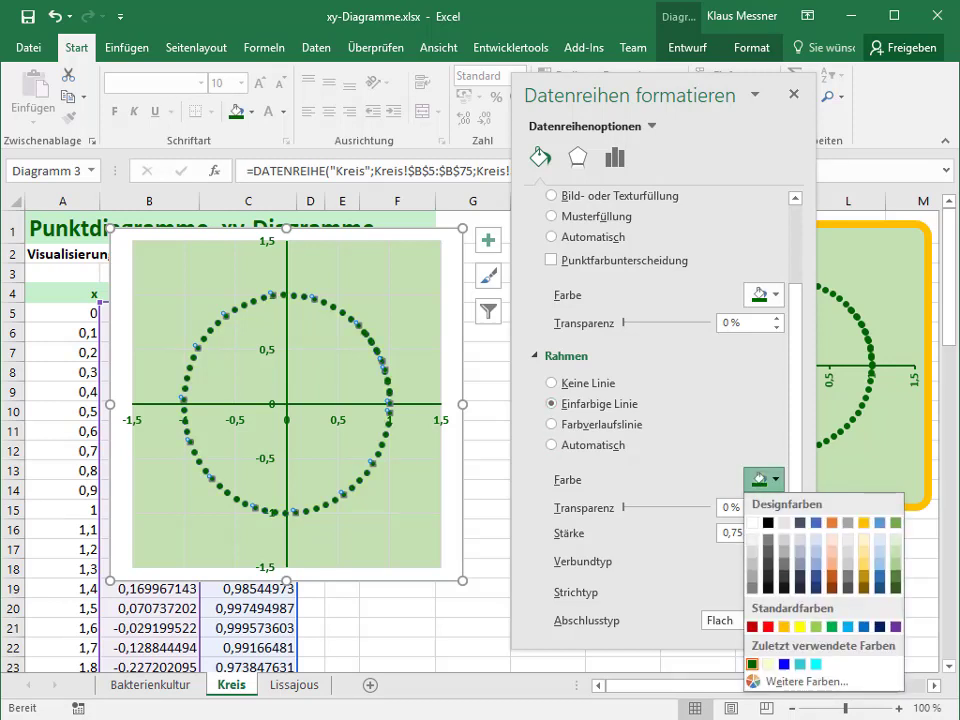
click(752, 663)
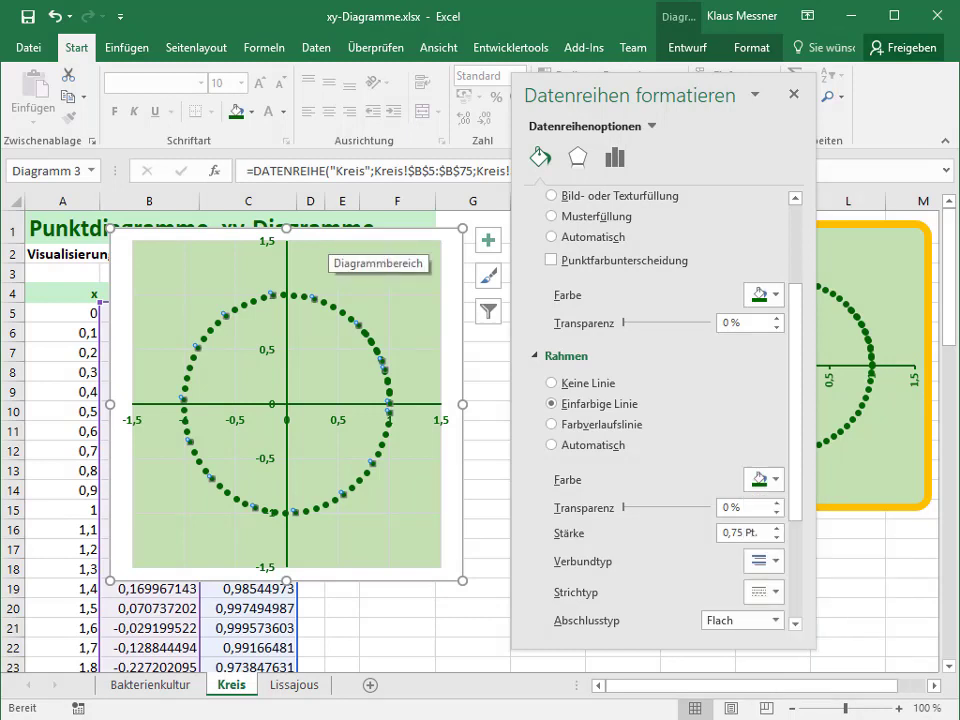
click(325, 236)
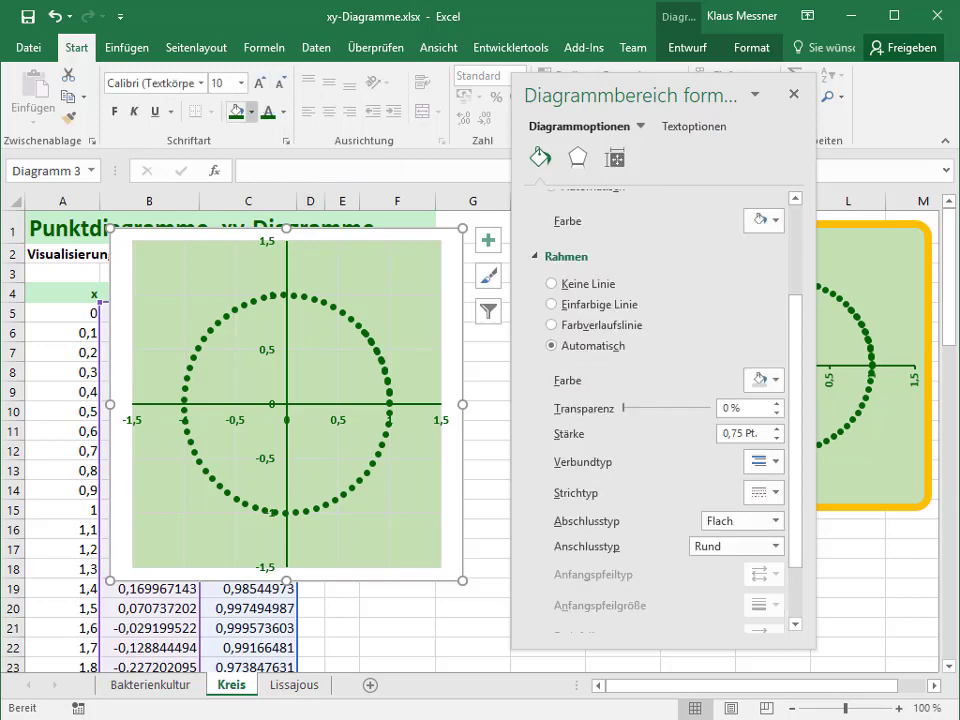
Fill the whole chart area light green (Green, Accent 6, Lighter 60%).
click(252, 111)
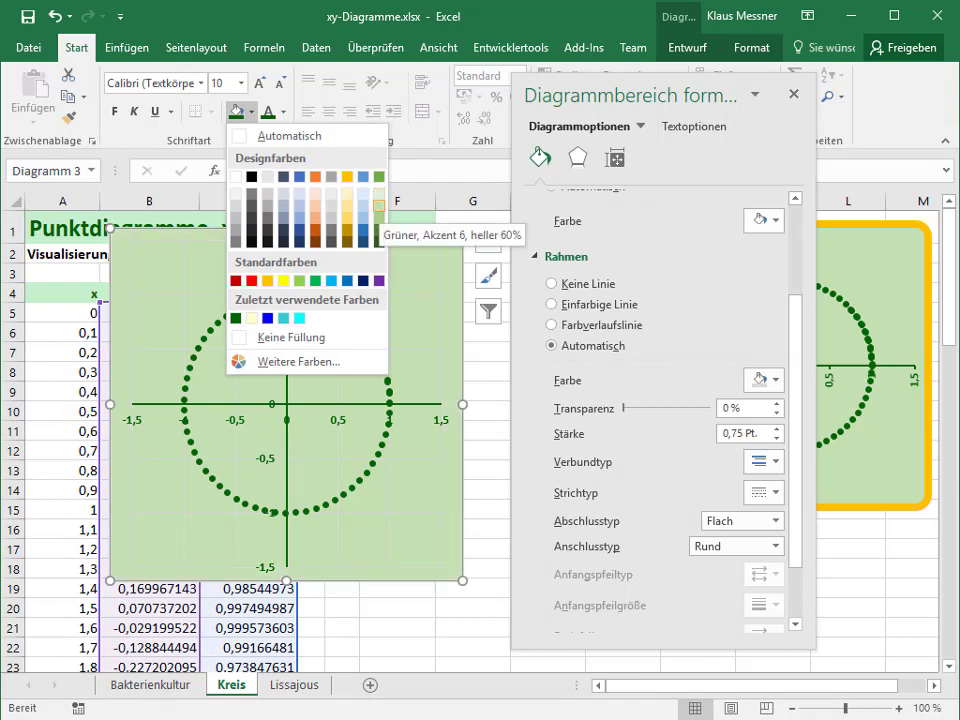
click(378, 206)
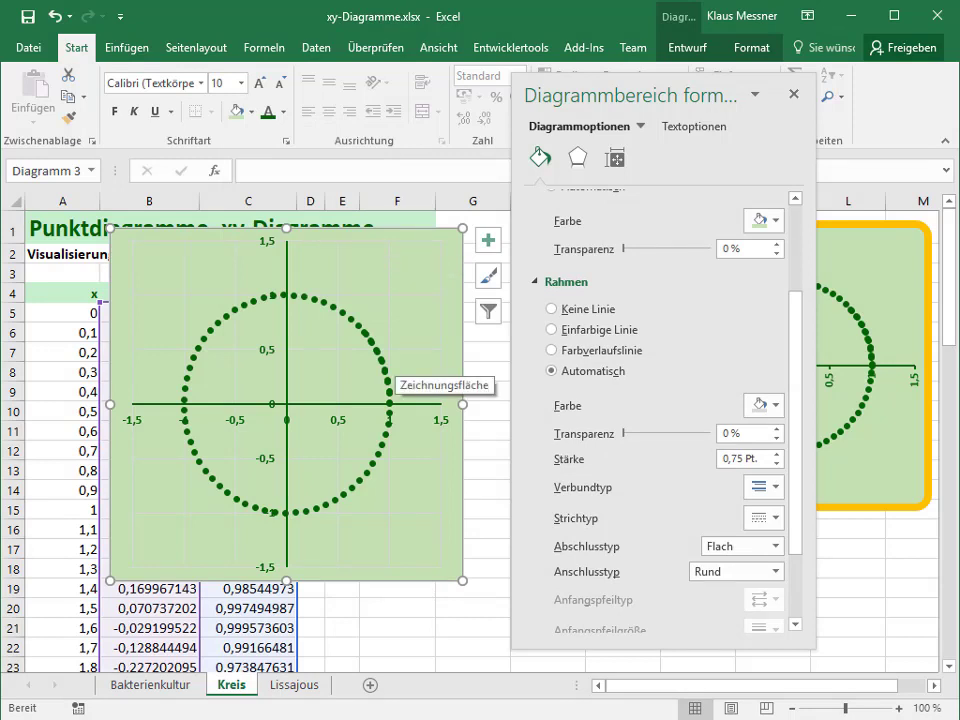
right_click(382, 230)
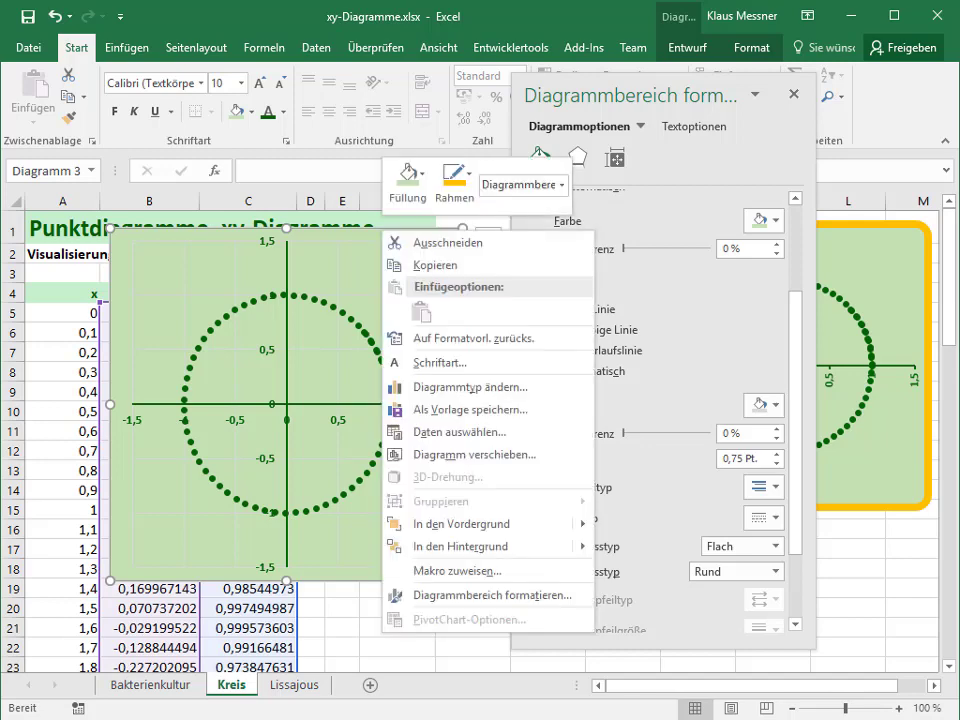
click(492, 595)
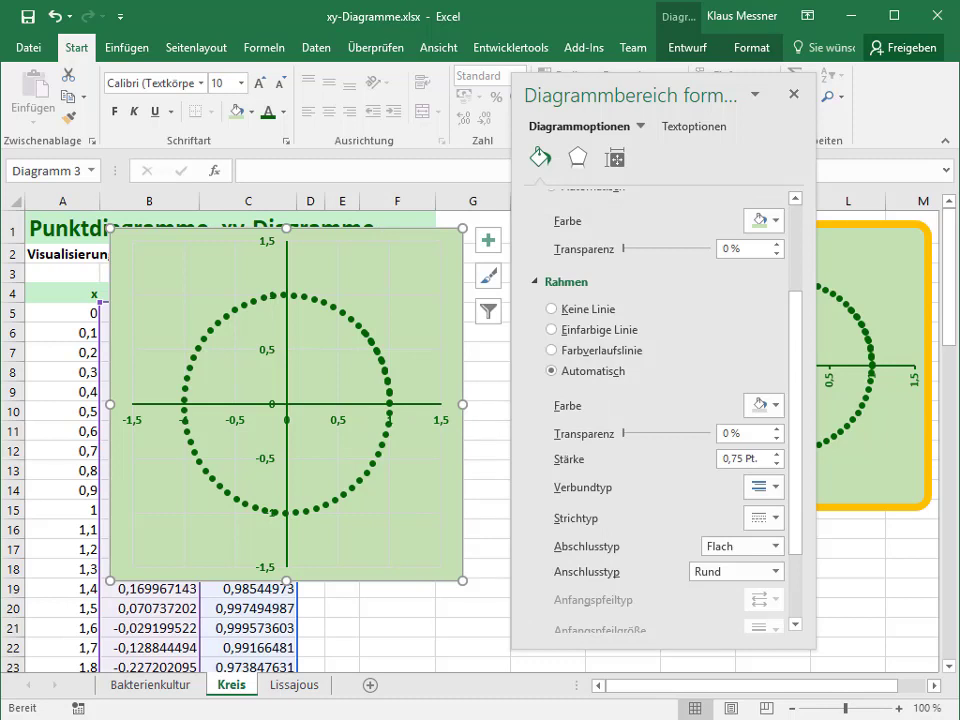
scroll(660, 400, up, 3)
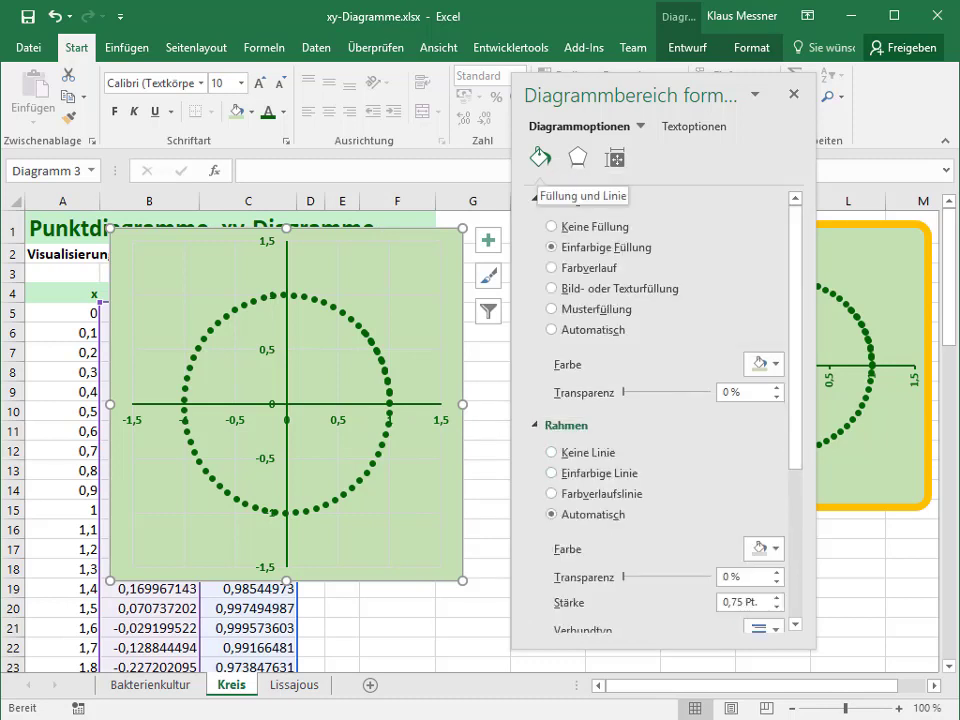
Give the chart a solid gold border 6 pt wide.
click(551, 473)
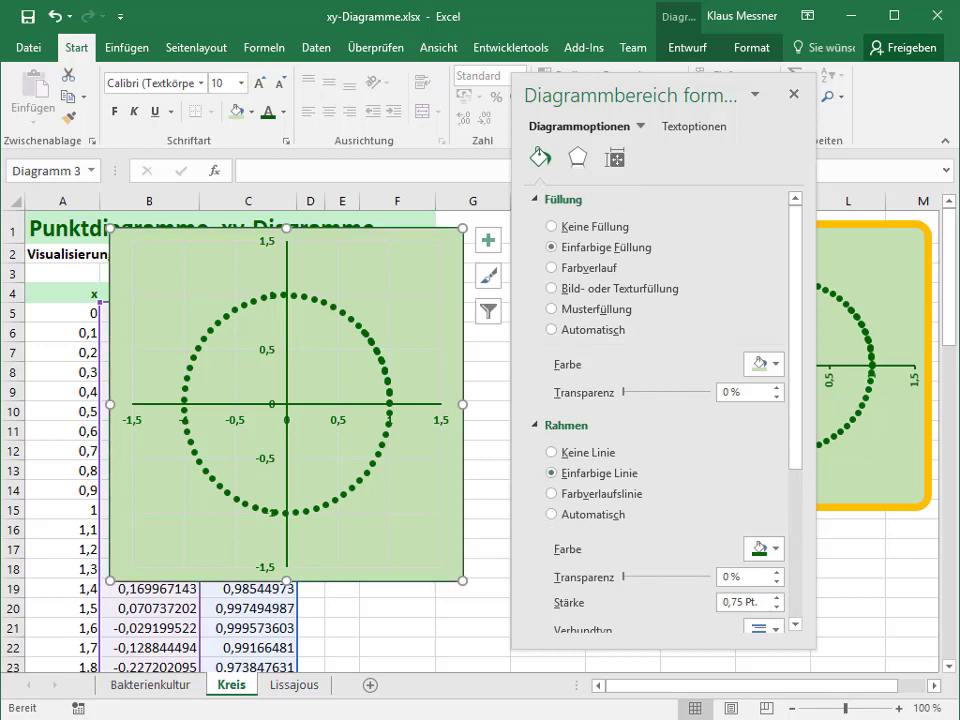
scroll(650, 450, down, 3)
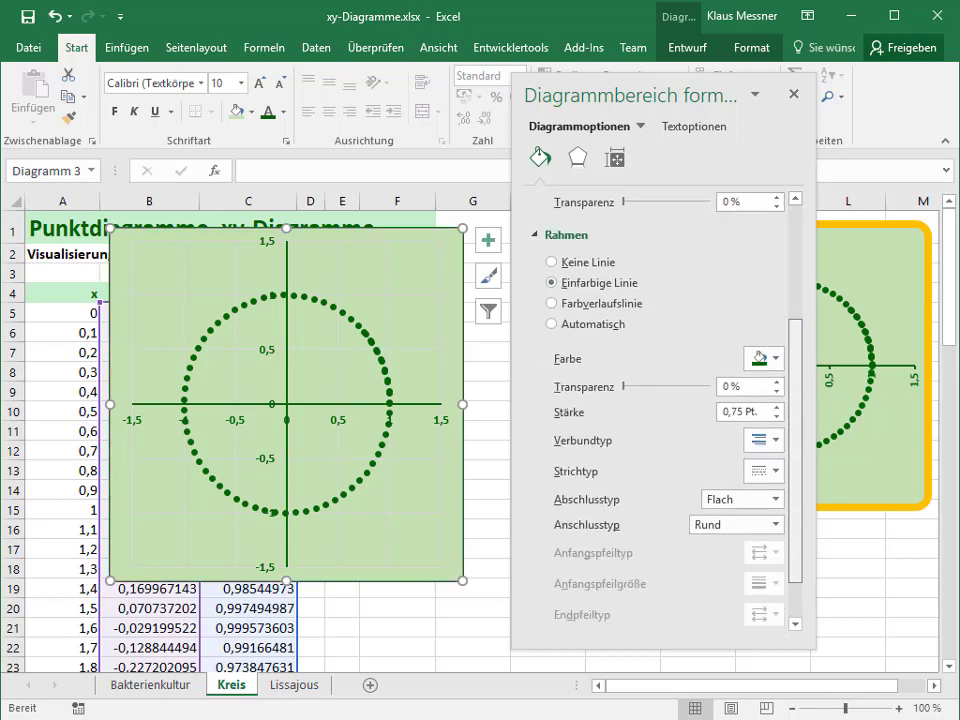
click(763, 358)
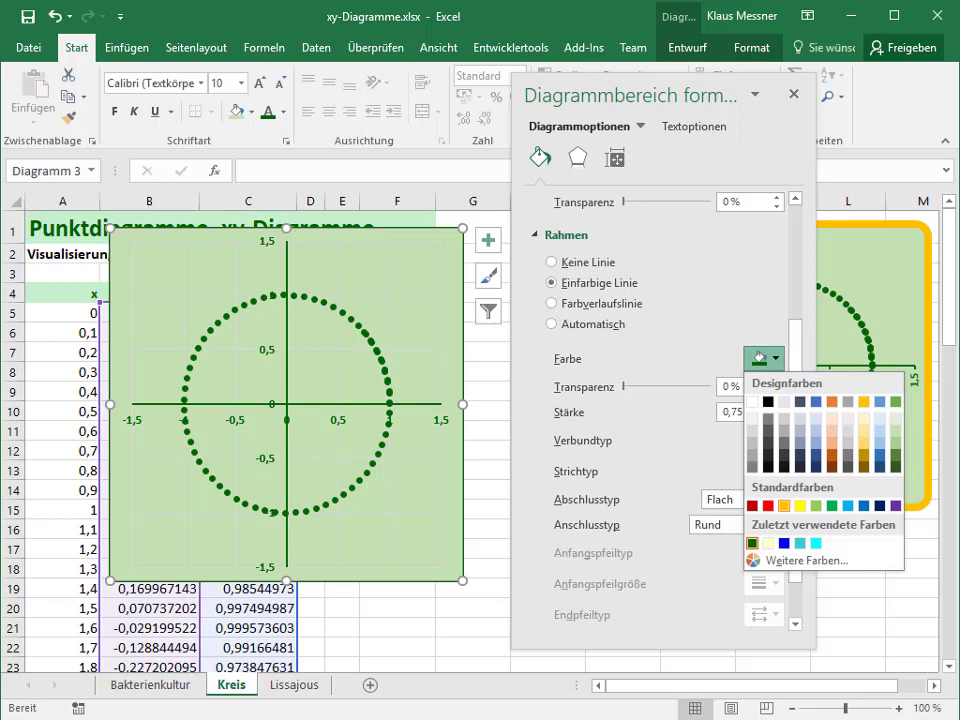
click(784, 505)
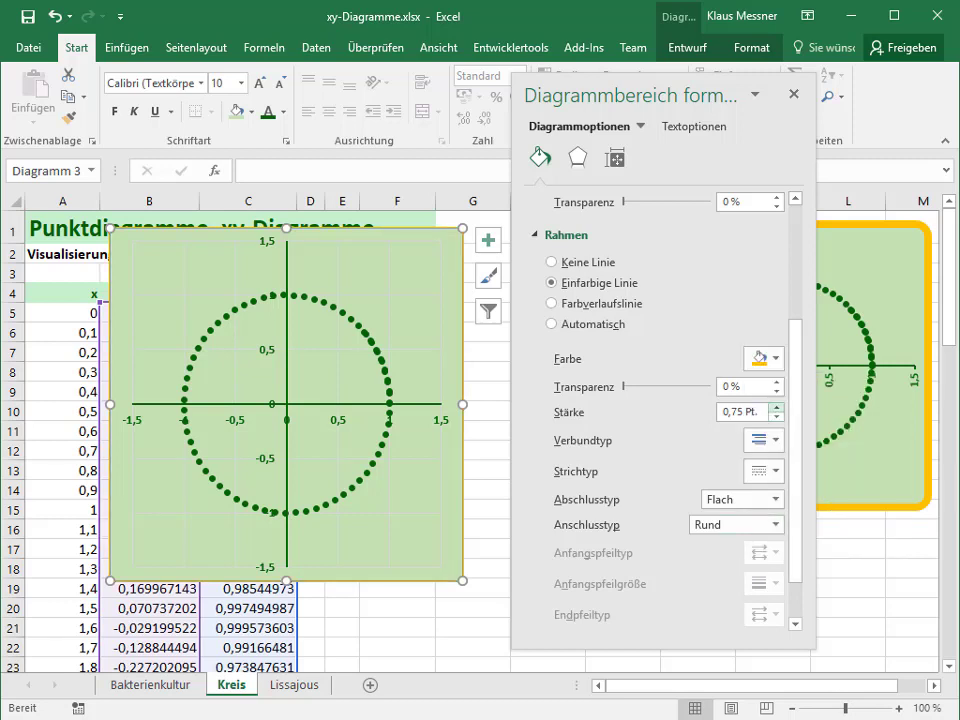
click(777, 406)
click(777, 406)
click(777, 406)
click(777, 406)
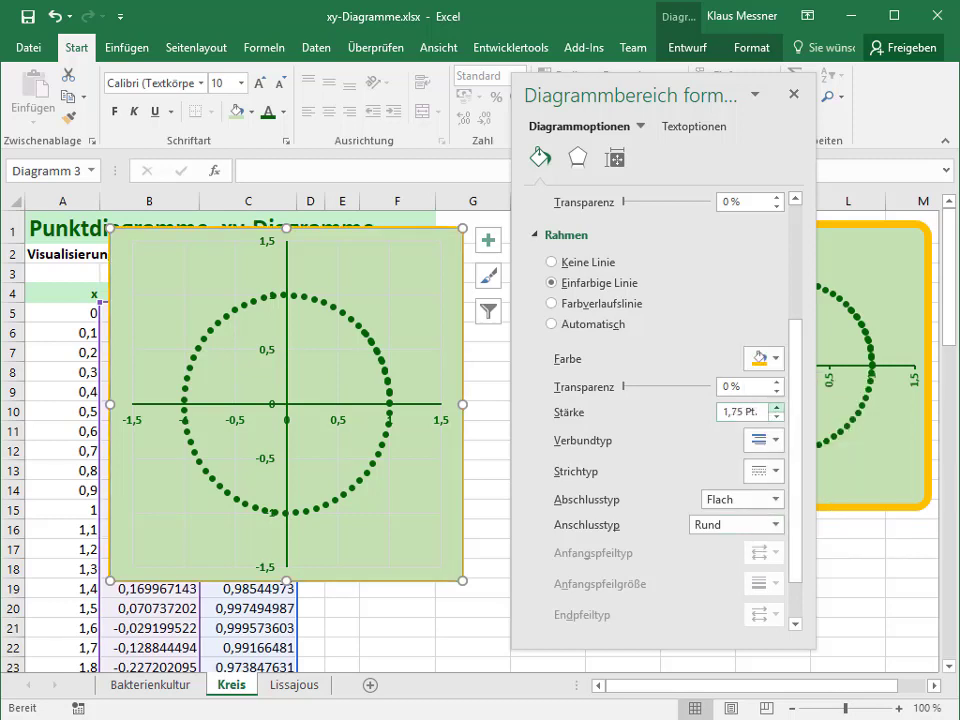
click(777, 406)
click(777, 406)
click(777, 406)
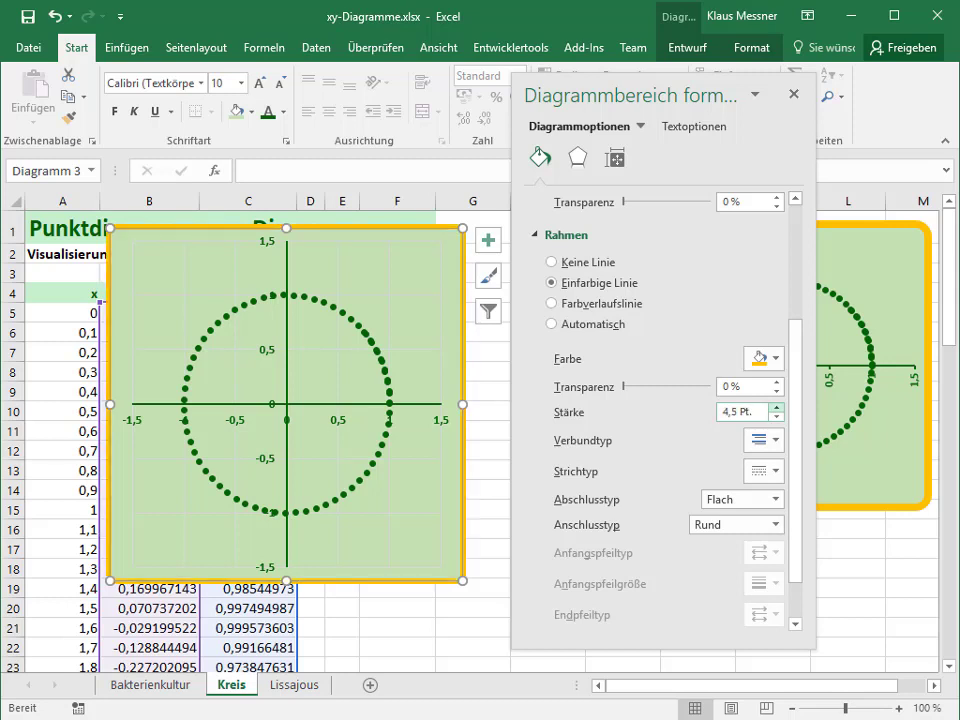
click(777, 406)
click(777, 406)
click(777, 406)
click(777, 406)
click(777, 406)
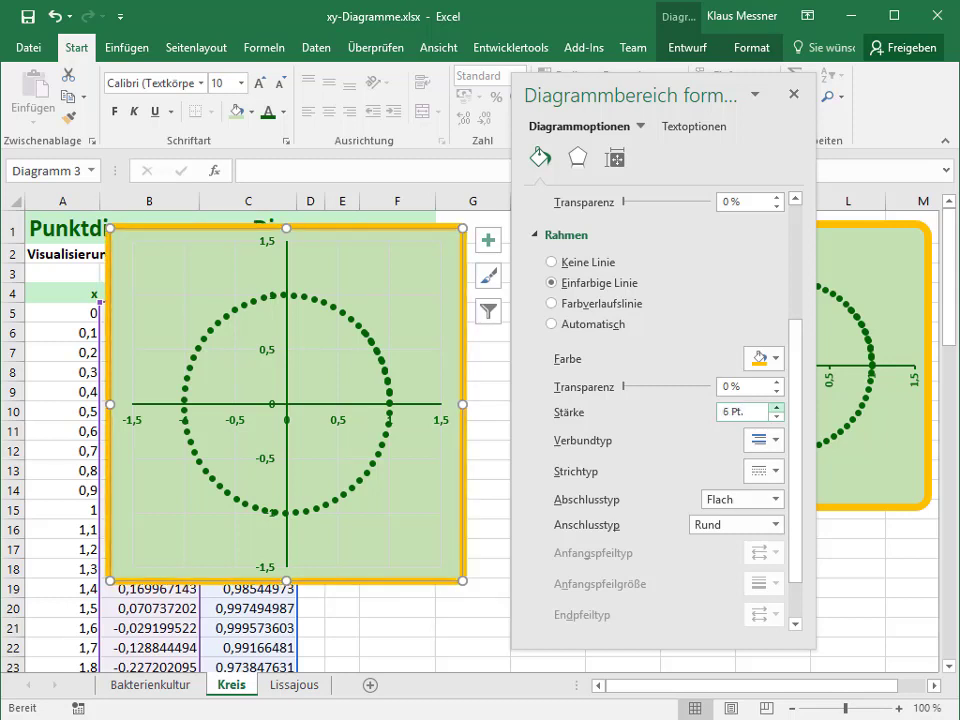
Round the corners of the chart border.
scroll(655, 420, down, 1)
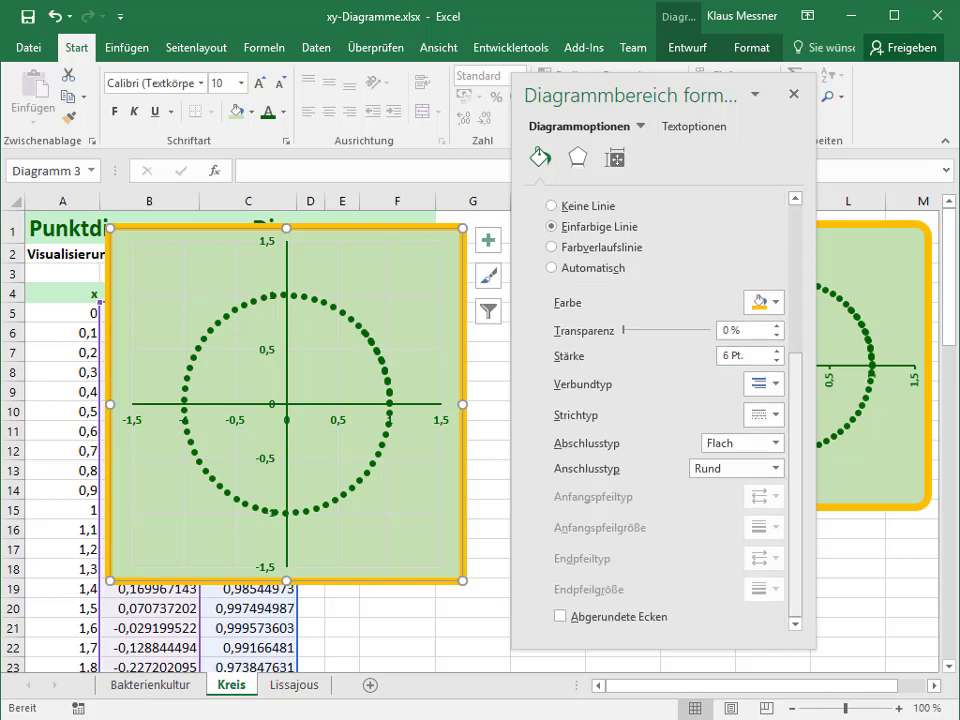
click(560, 616)
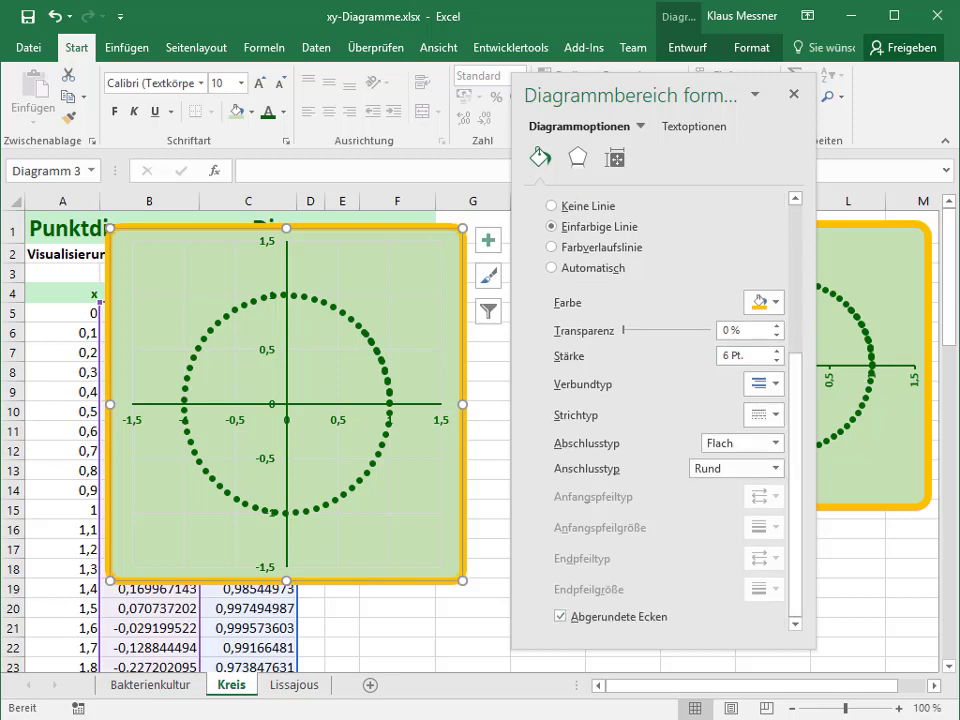
scroll(655, 420, up, 5)
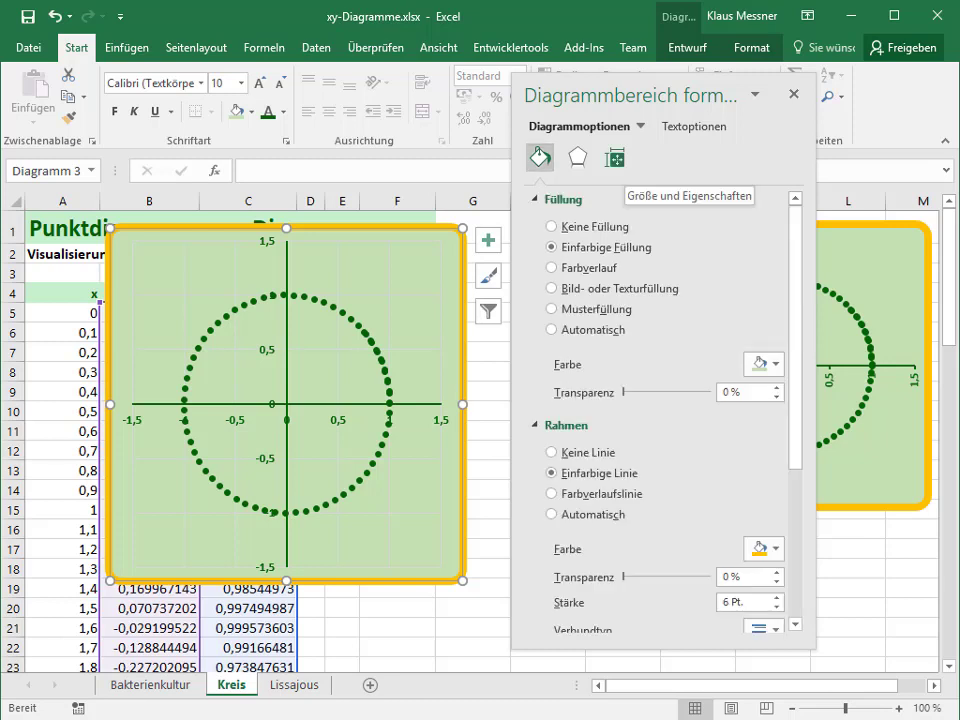
Set the Kreis chart's height and width to 9 cm each, then close the formatting pane.
click(614, 157)
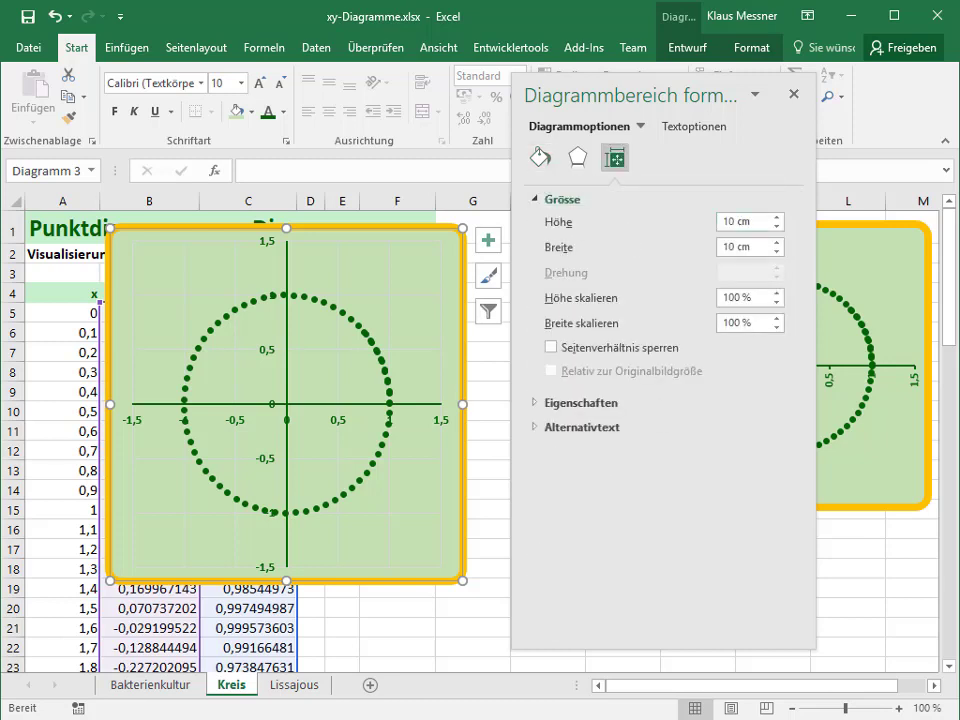
drag(736, 221, 722, 221)
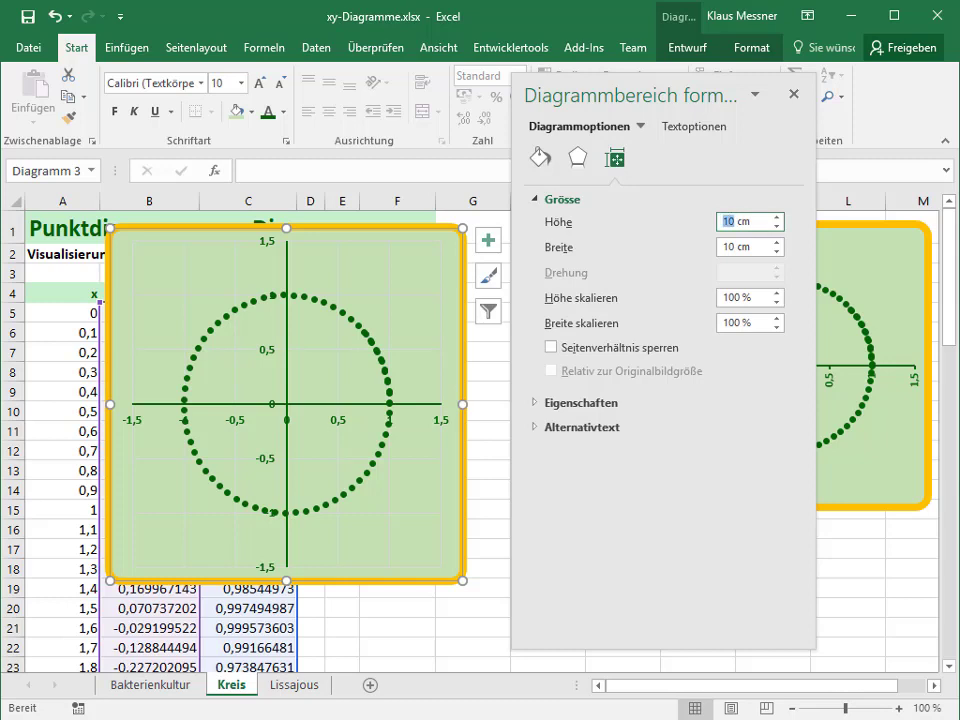
text(9)
key(Tab)
text(9)
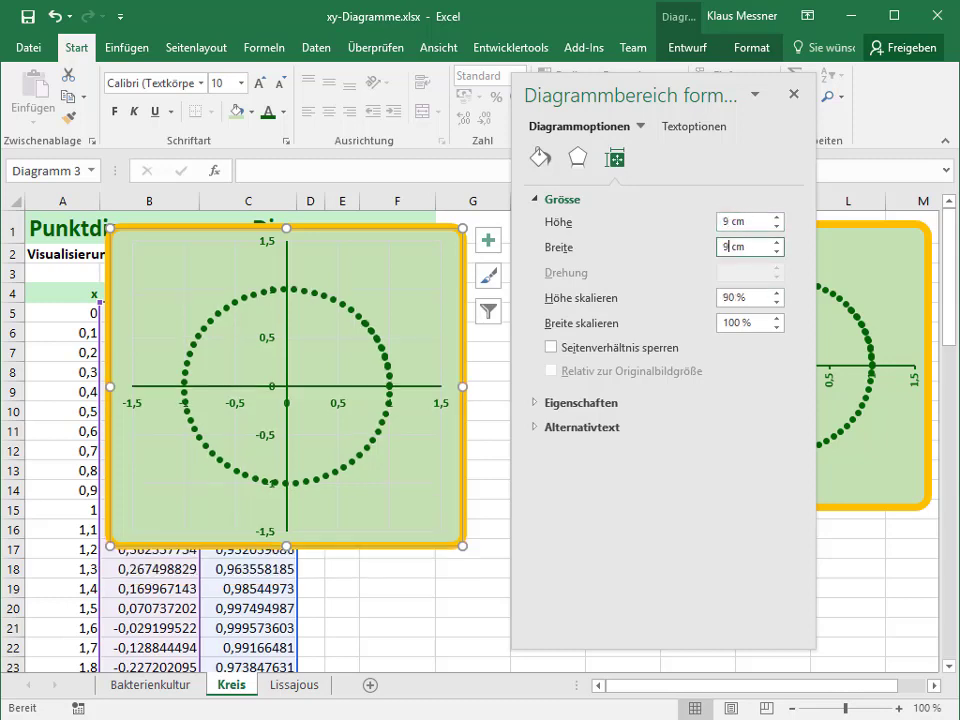
key(Return)
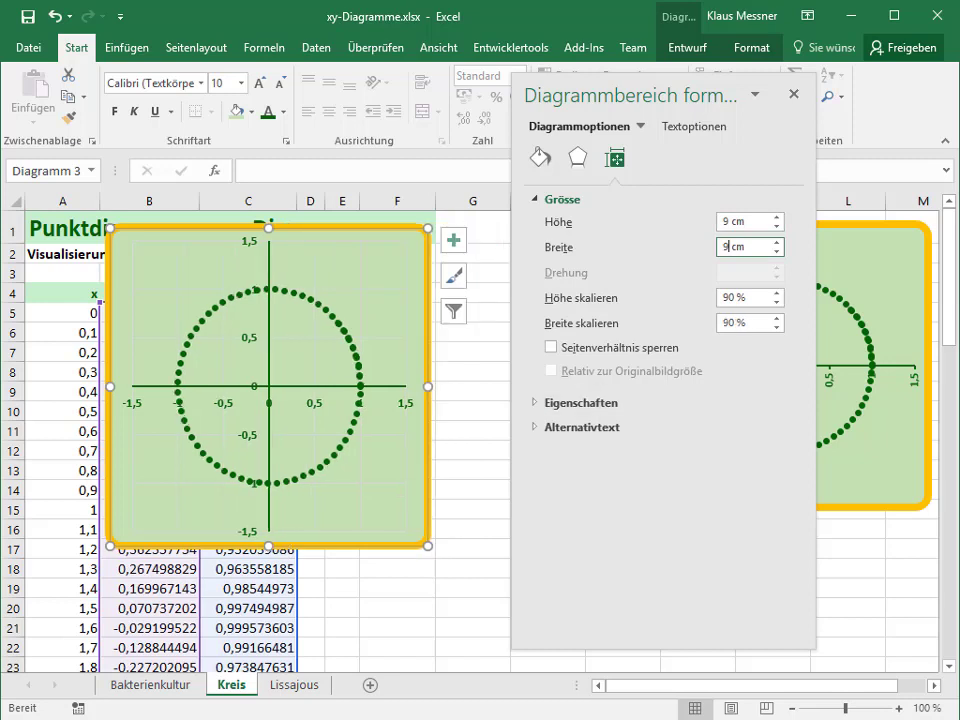
click(793, 93)
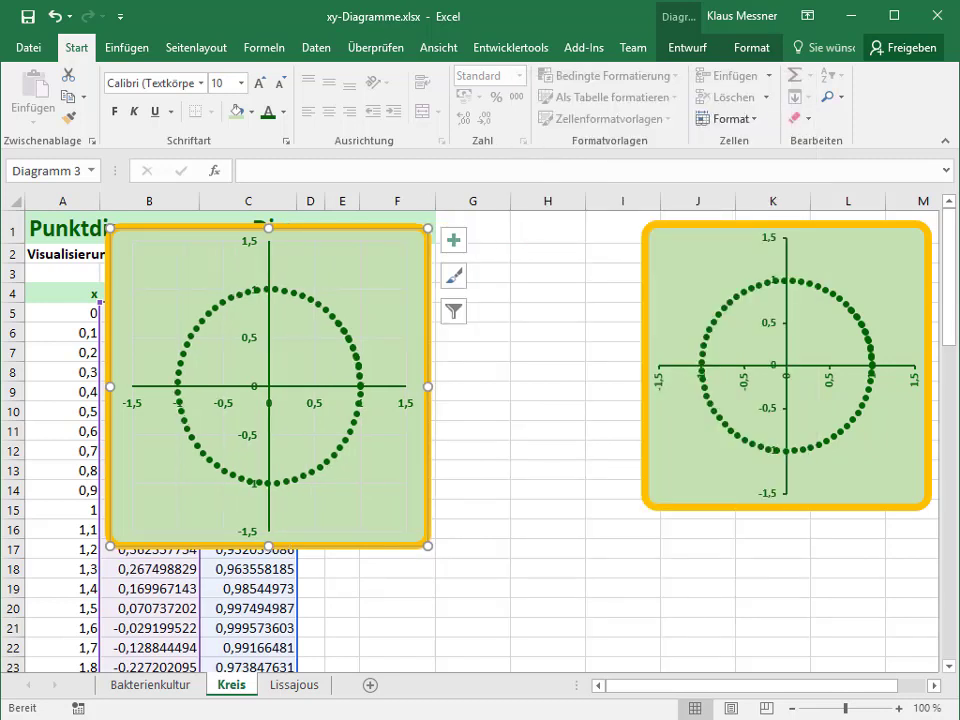
Move the circle chart right and down on the Kreis sheet, then switch to the Lissajous sheet.
mouse_move(265, 226)
mouse_down()
mouse_move(498, 272)
mouse_move(463, 254)
mouse_move(347, 291)
mouse_up()
click(548, 489)
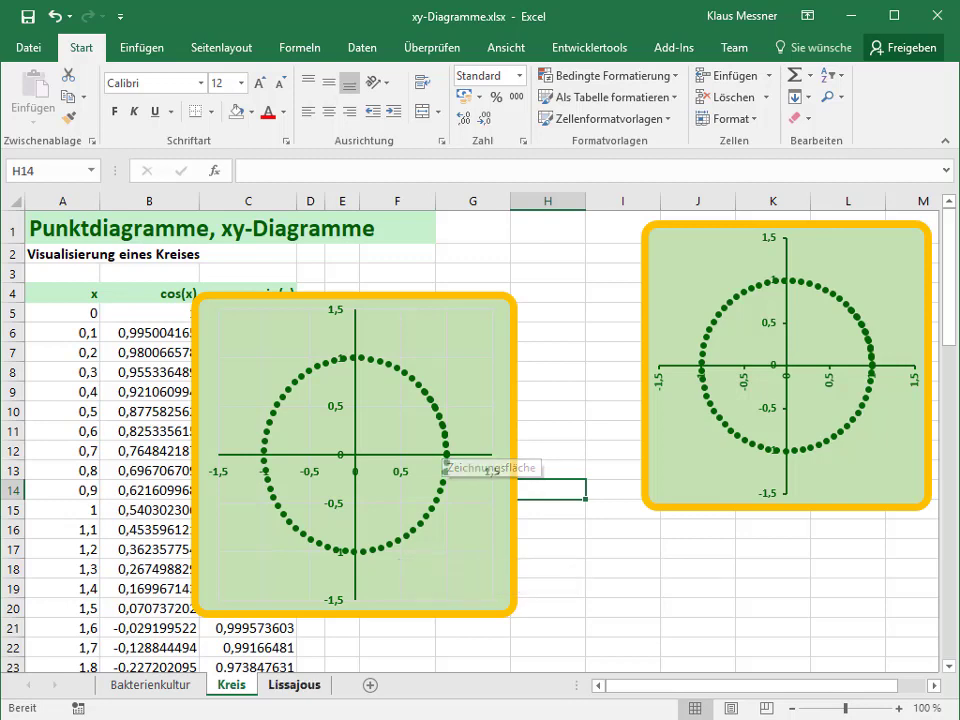
click(289, 684)
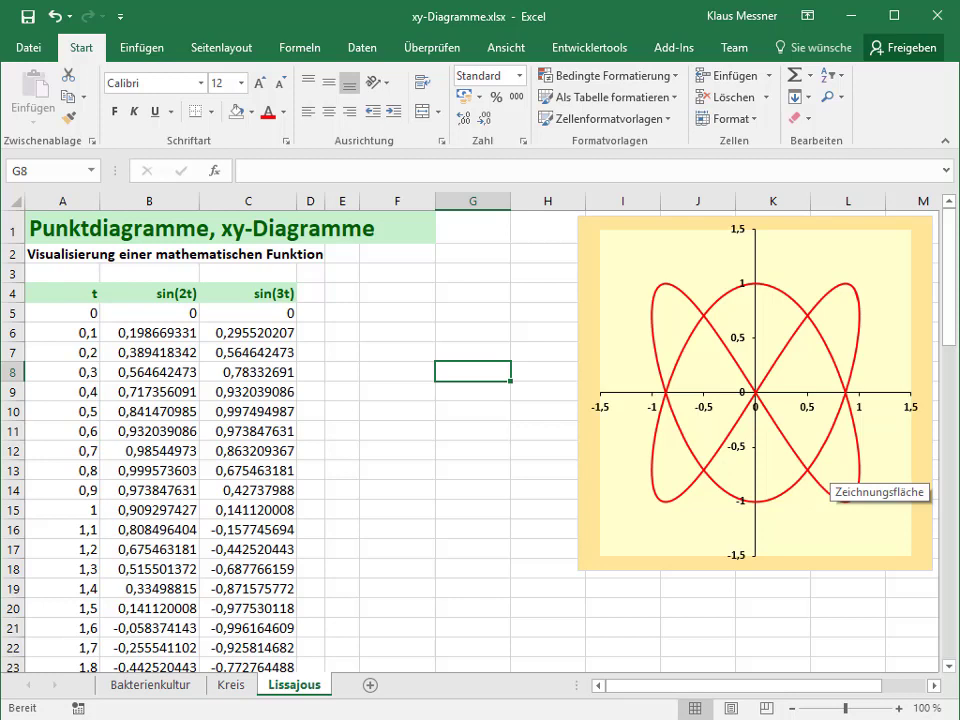
click(150, 312)
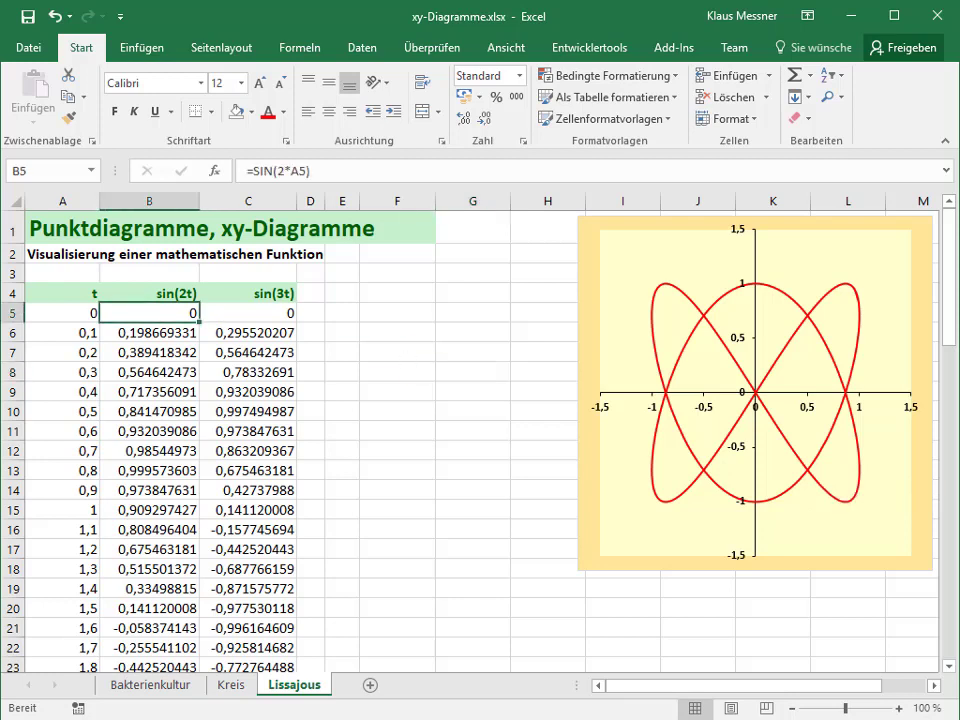
click(150, 273)
text(x)
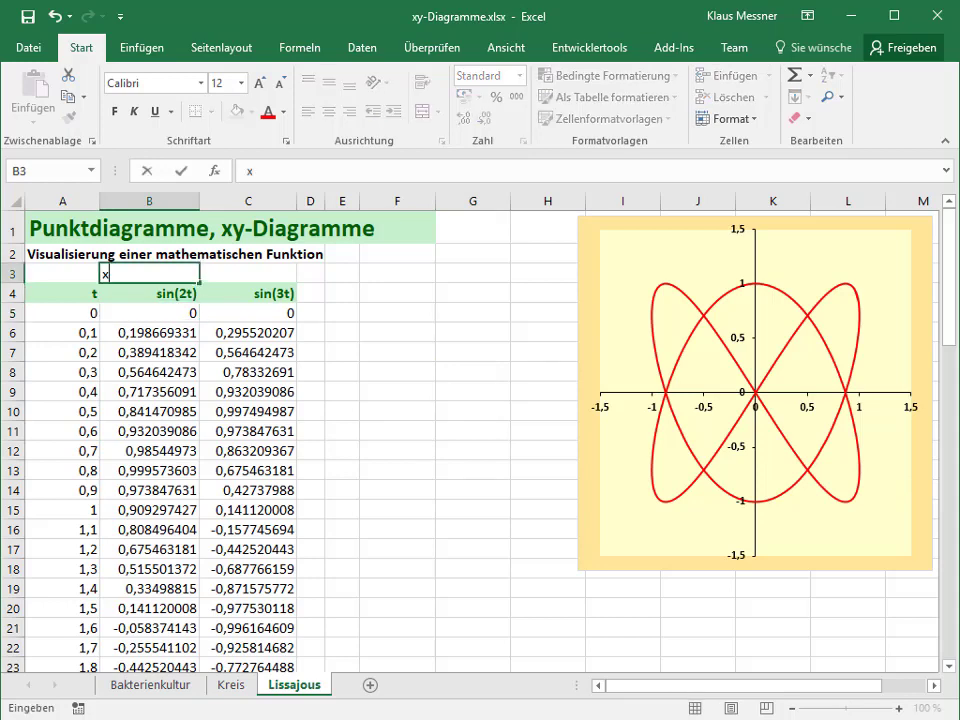
key(Tab)
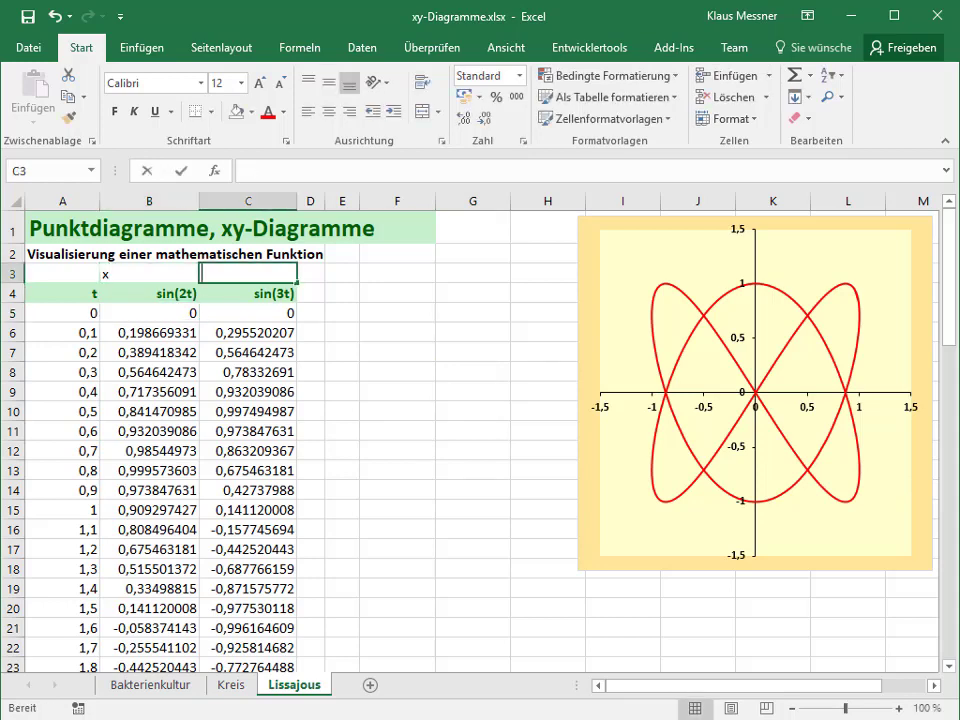
text(y)
key(Tab)
click(150, 273)
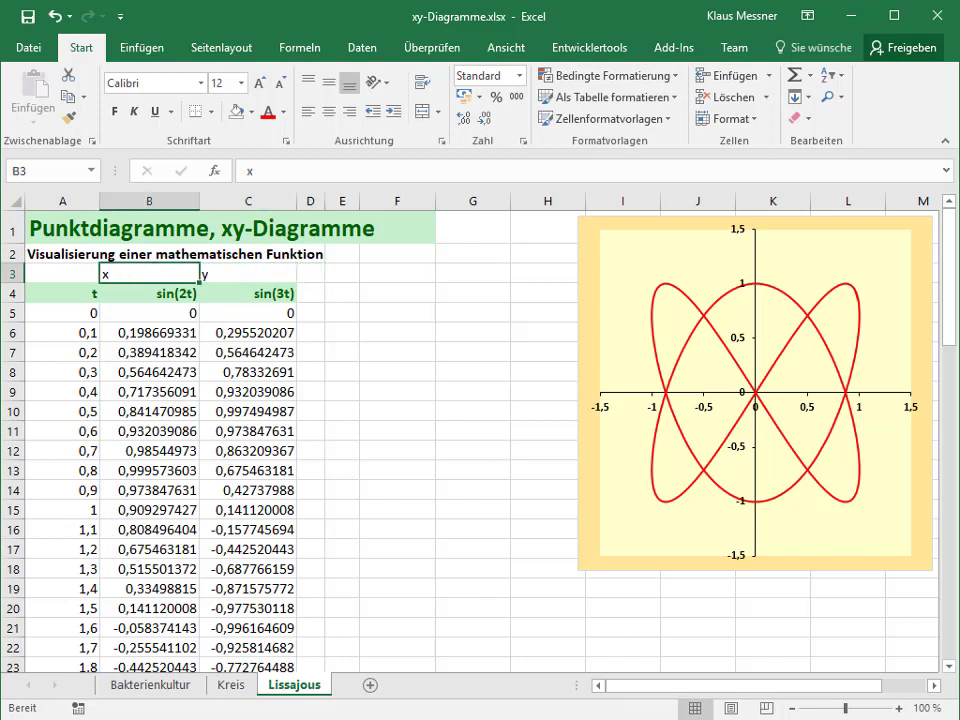
click(248, 273)
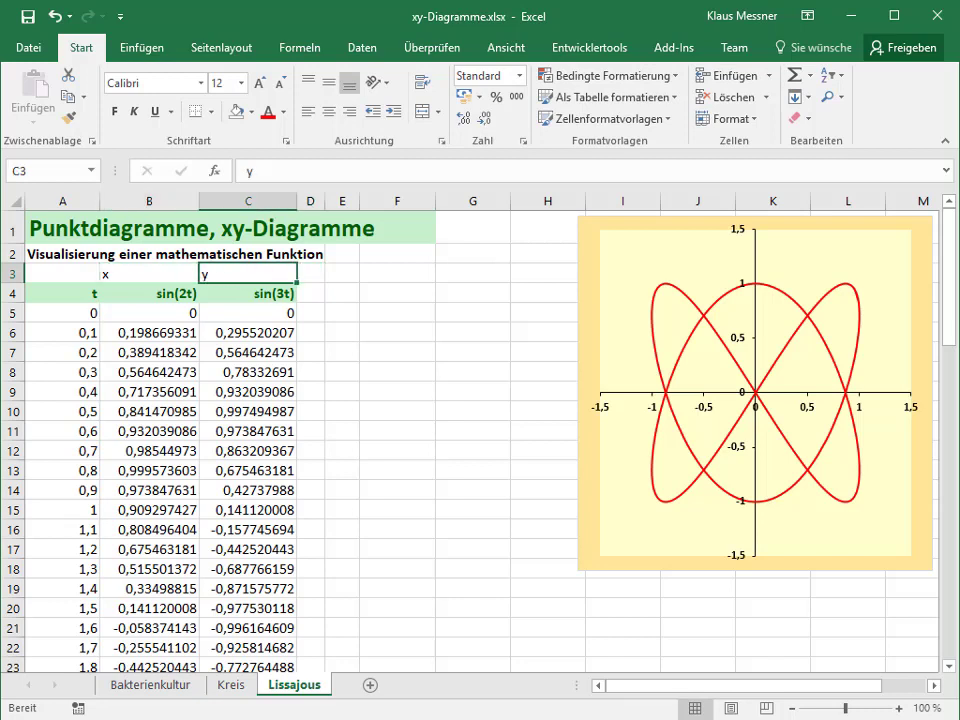
drag(150, 312, 250, 312)
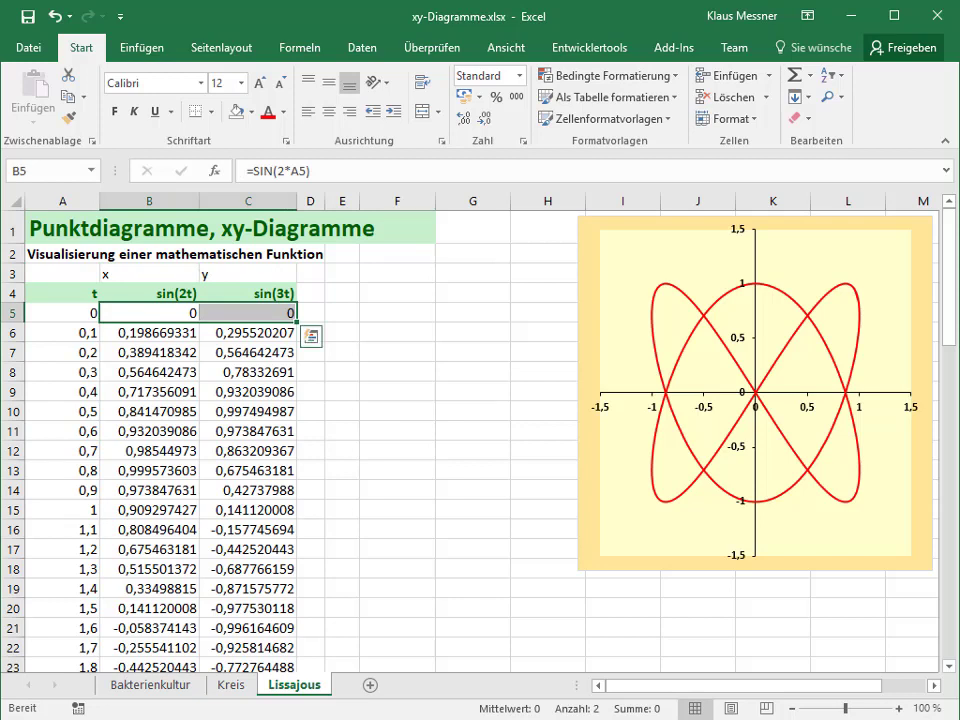
click(62, 312)
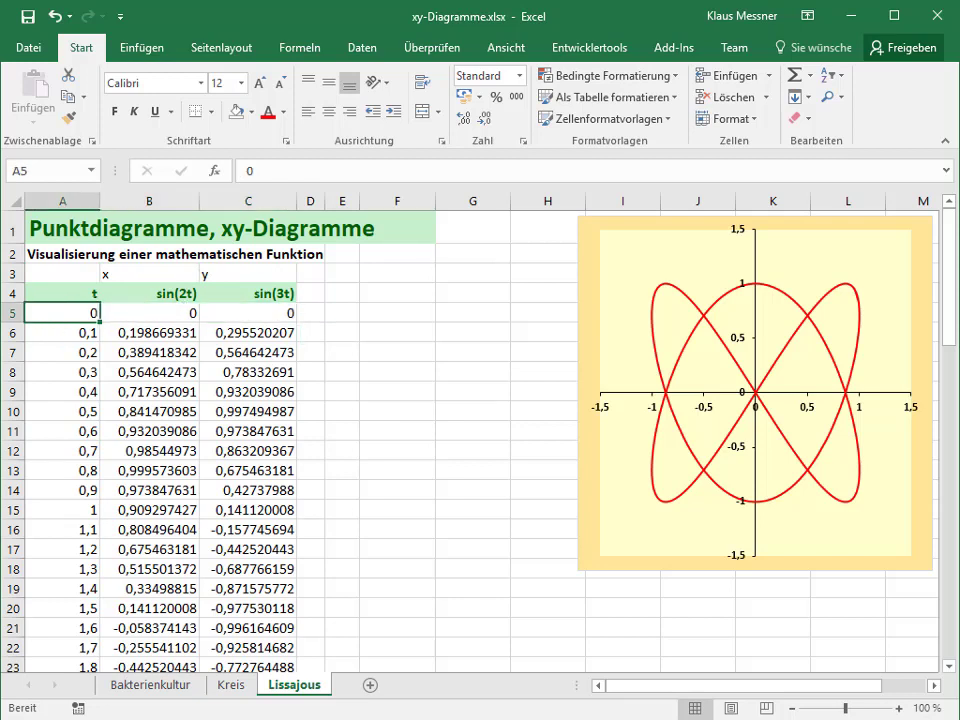
click(62, 332)
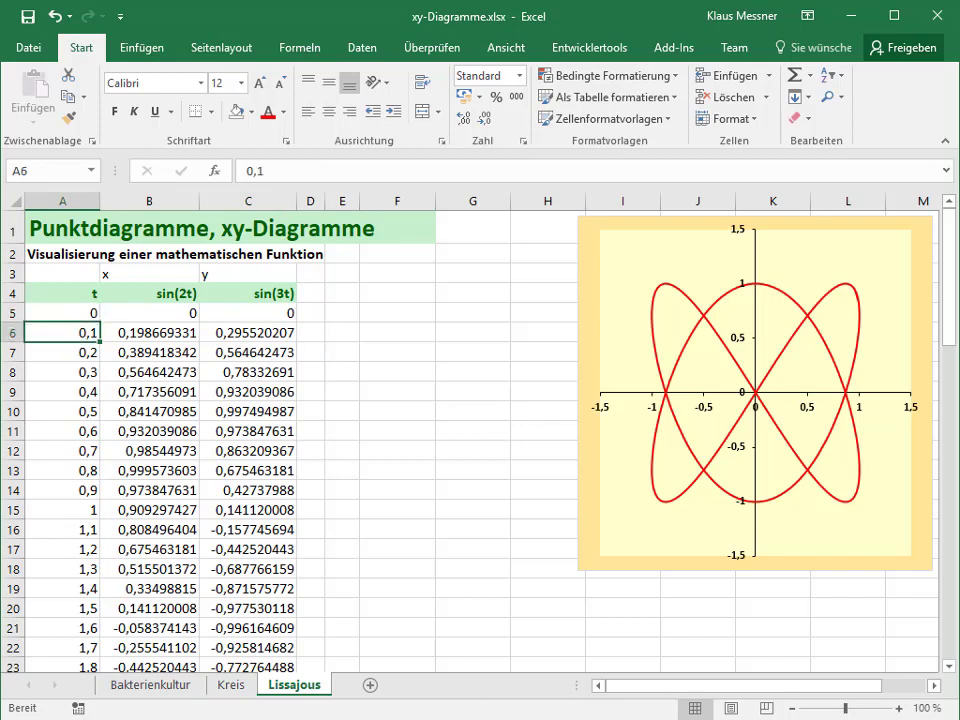
click(62, 352)
click(150, 312)
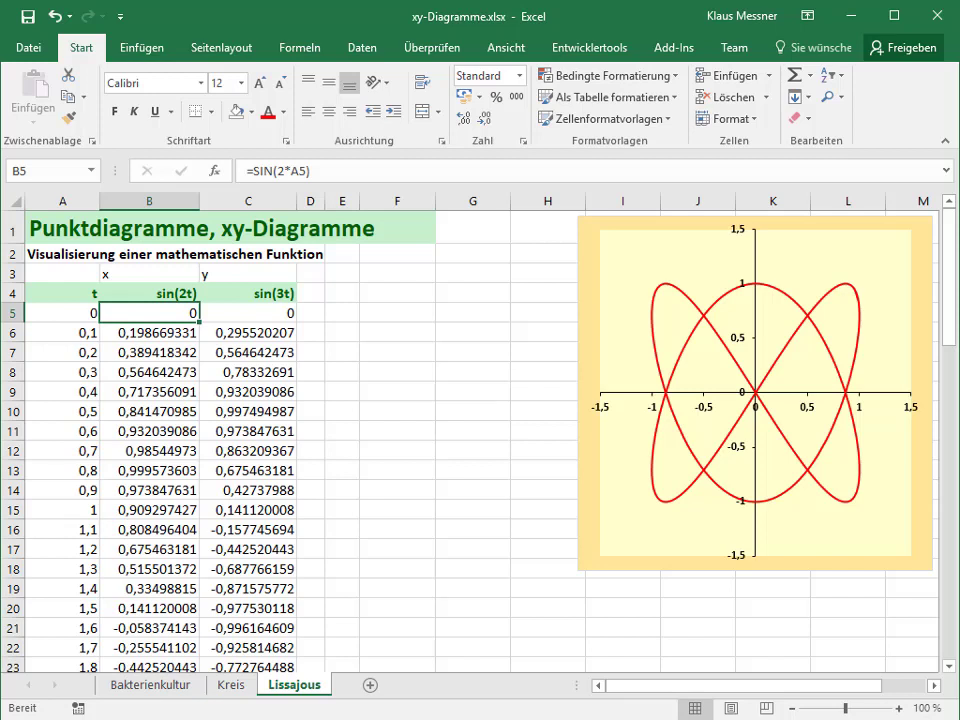
click(248, 312)
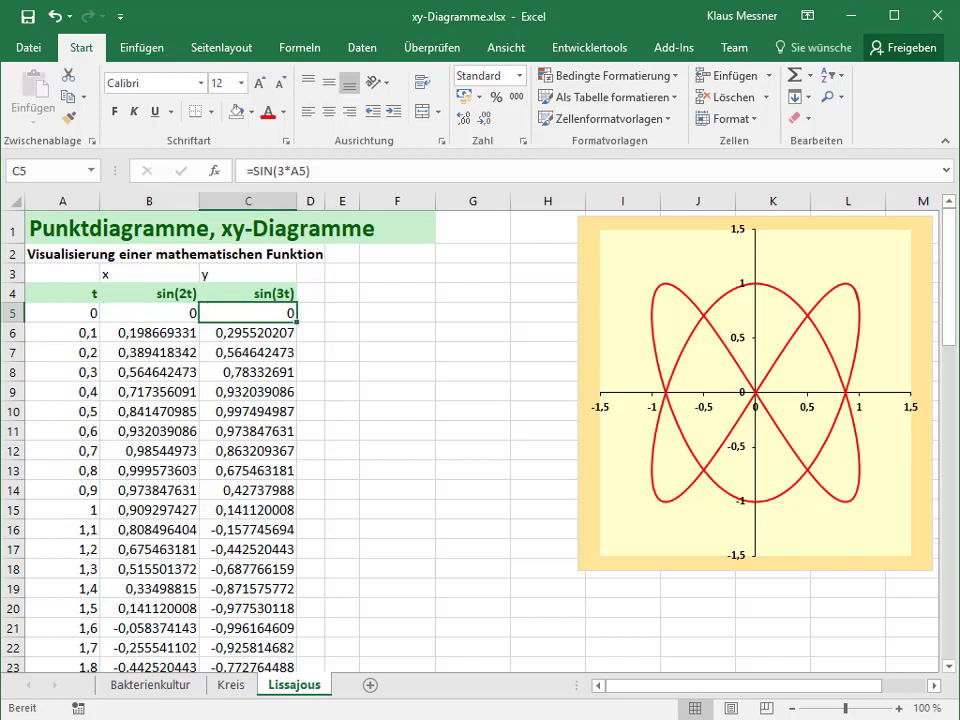
click(150, 312)
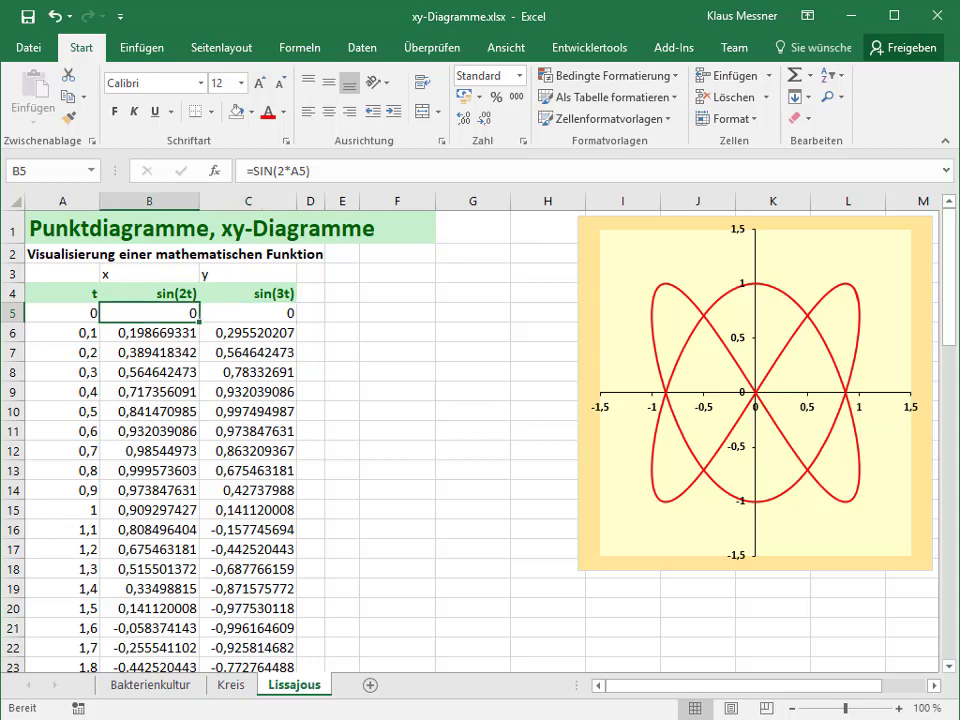
Select B5:C75 and insert a scatter chart with smooth lines and markers.
key(shift+Right)
key(ctrl+shift+Down)
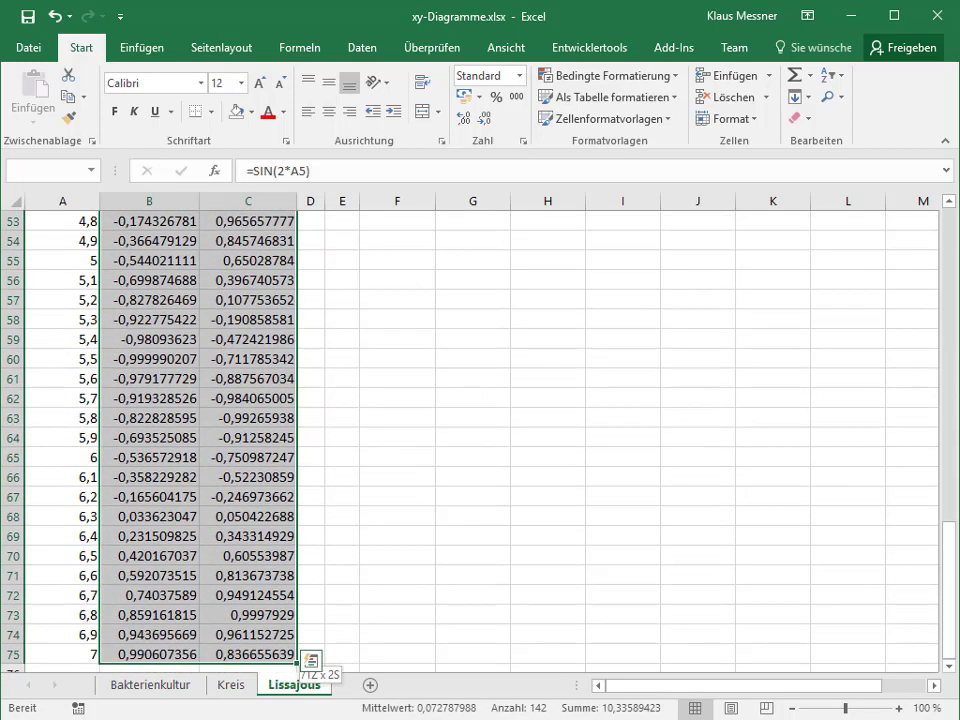
click(141, 47)
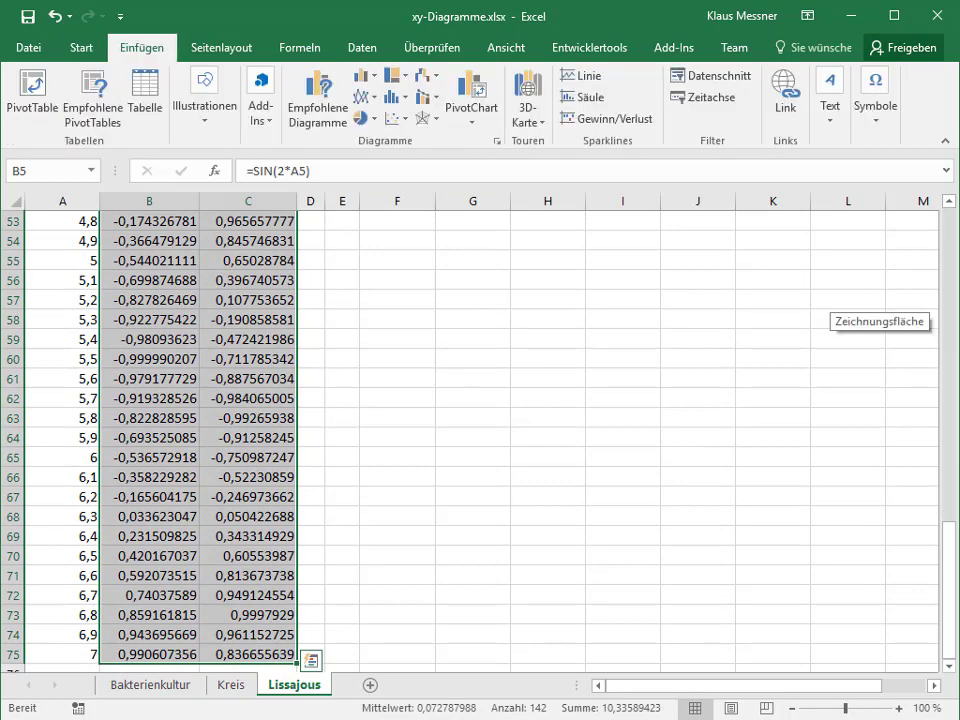
click(395, 118)
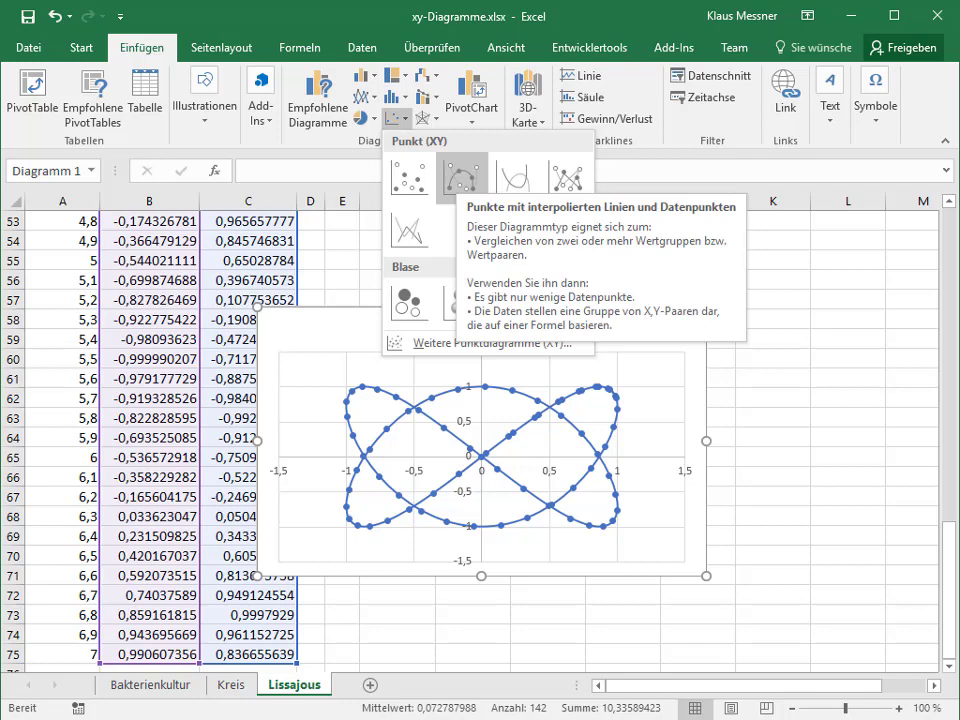
click(461, 178)
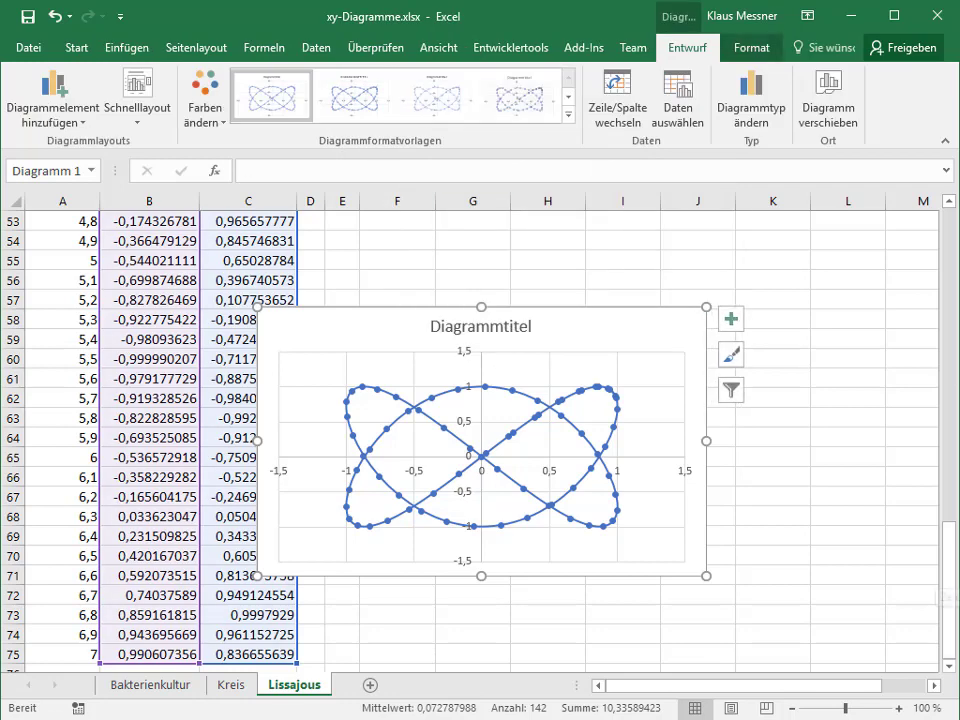
Move the new chart higher up the sheet and delete its title.
mouse_move(480, 330)
mouse_down()
mouse_move(495, 242)
mouse_move(298, 333)
mouse_up()
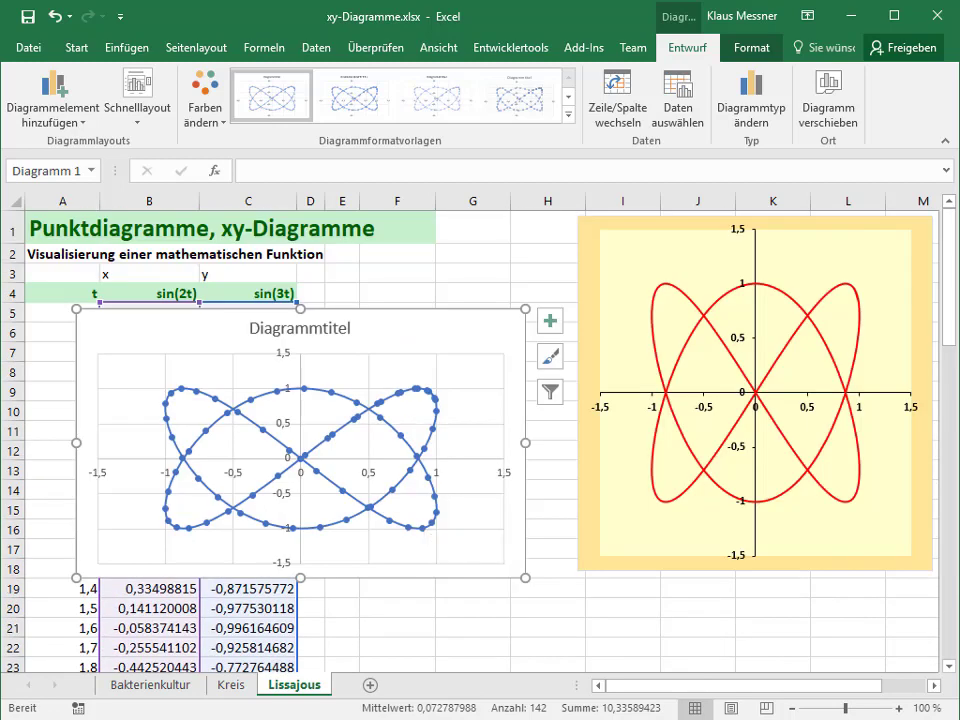
click(300, 327)
key(Delete)
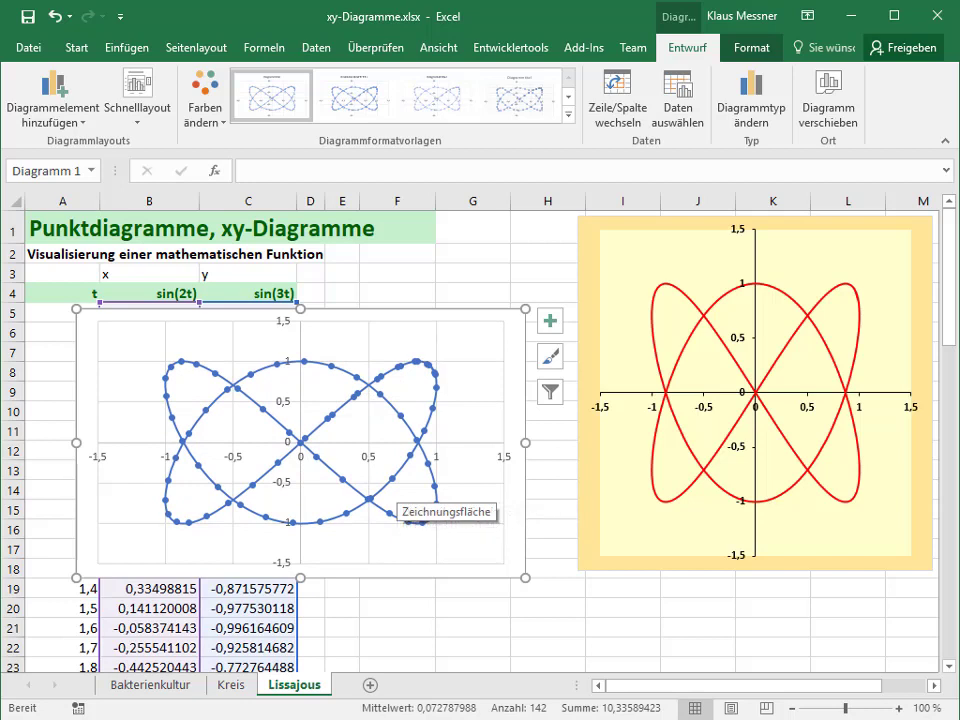
click(372, 380)
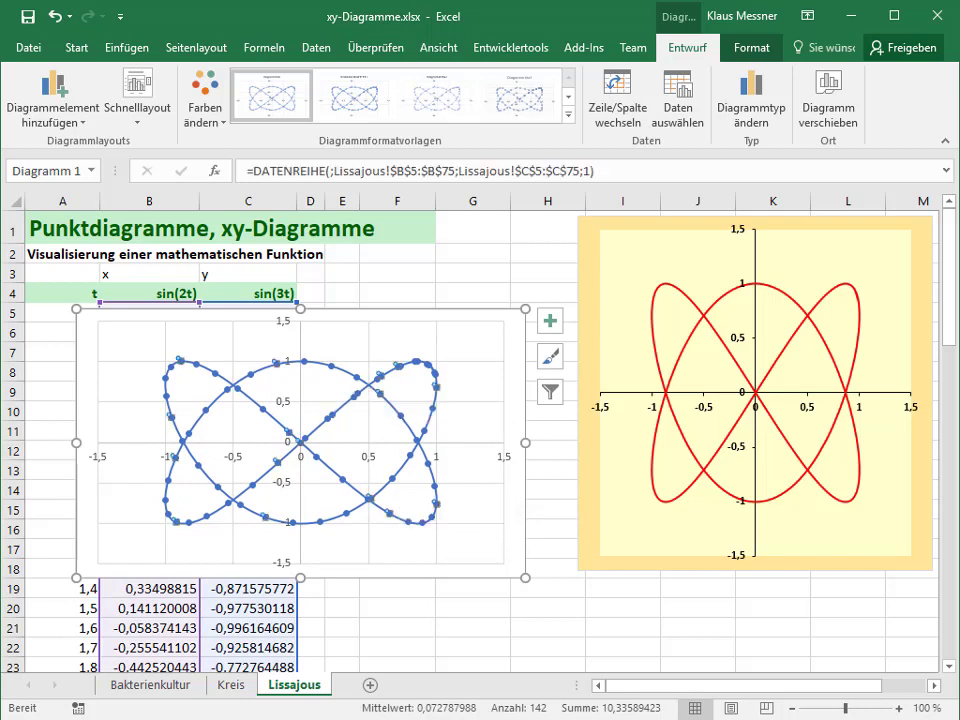
Open Datenreihen formatieren for the series and set its markers to none.
right_click(334, 366)
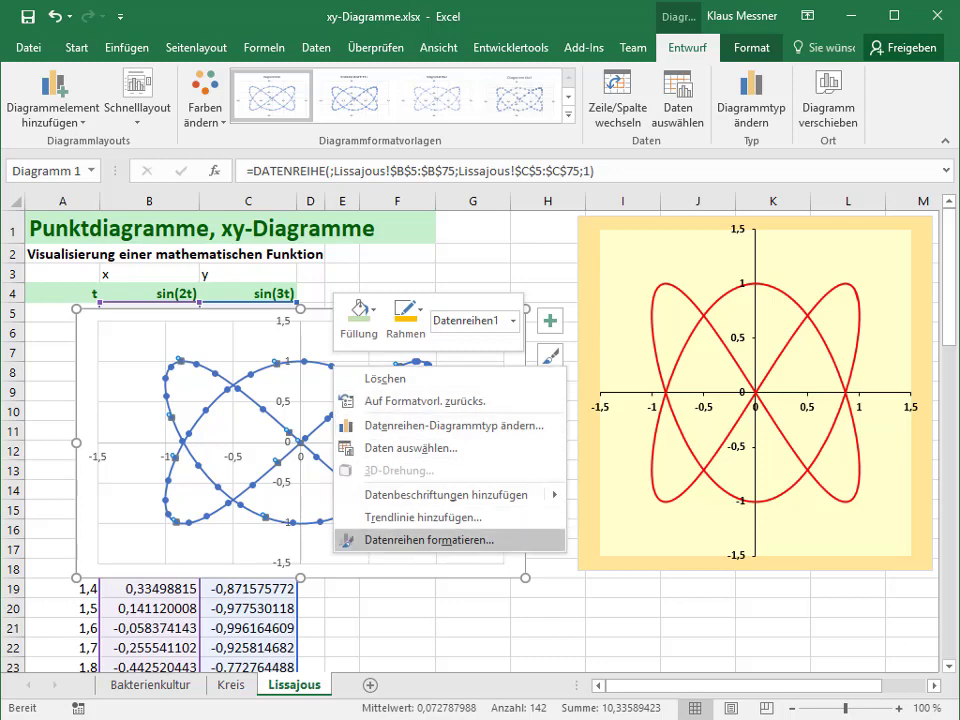
click(430, 540)
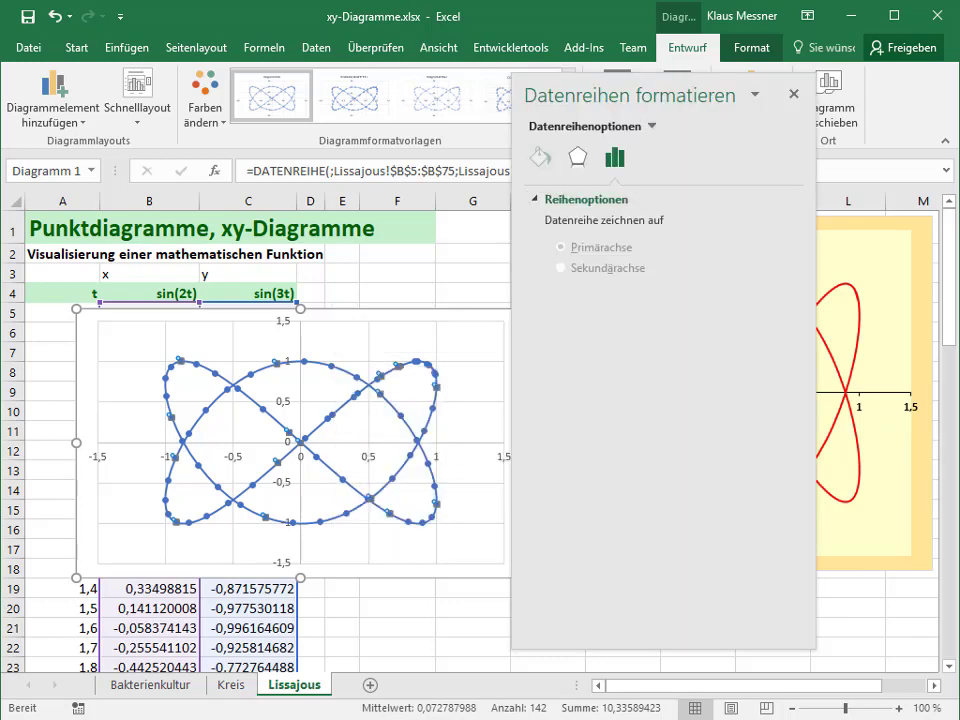
click(540, 157)
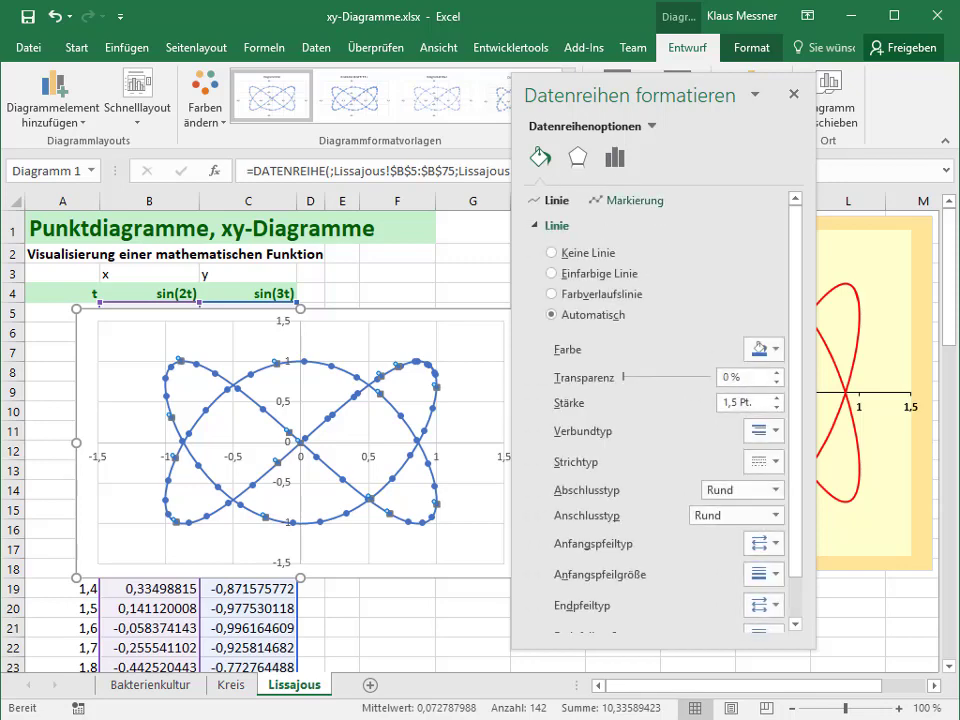
click(628, 200)
click(600, 225)
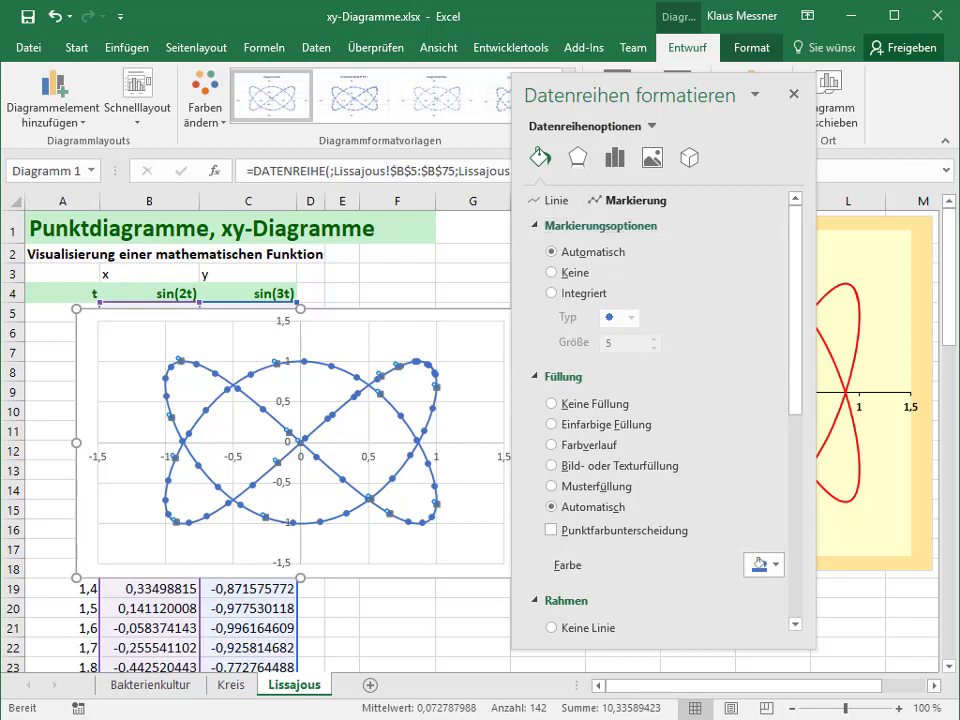
click(570, 272)
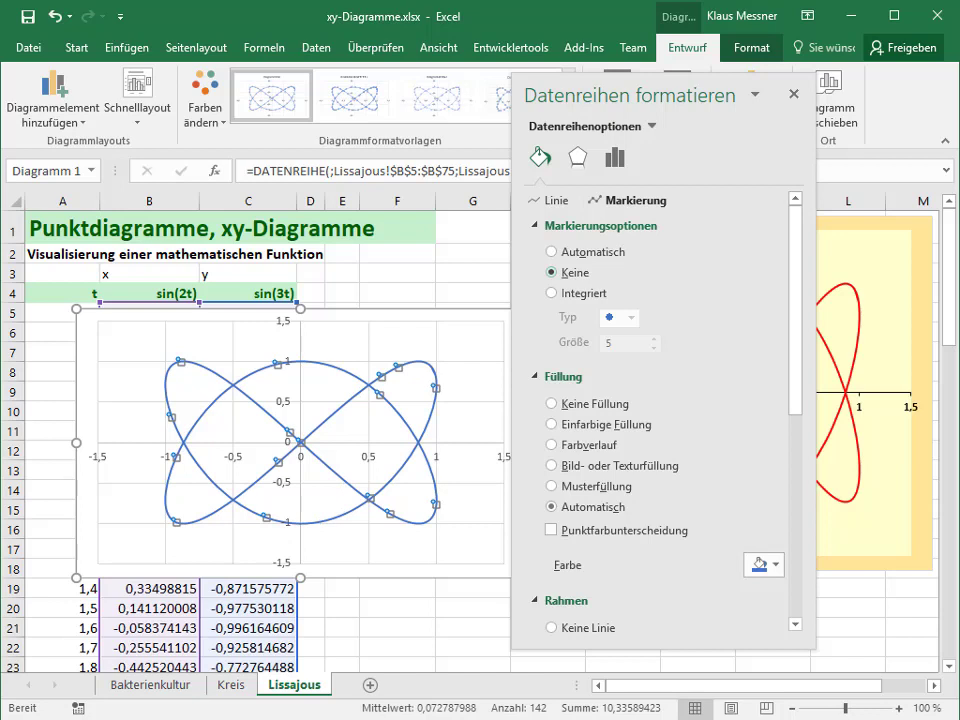
Make the series a solid single-colour red line.
click(549, 200)
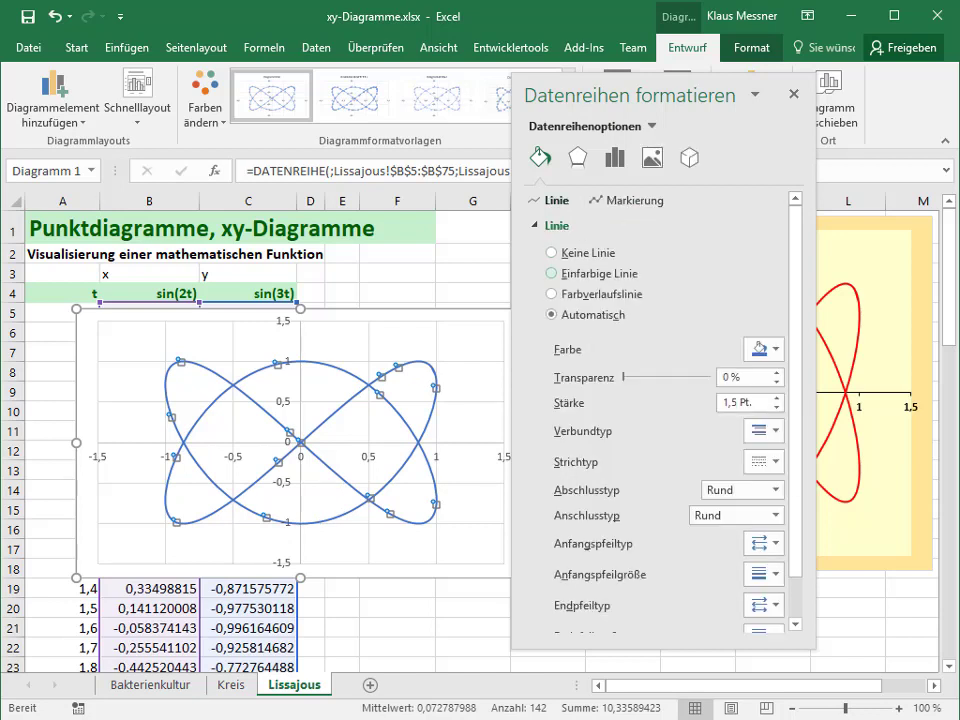
click(550, 273)
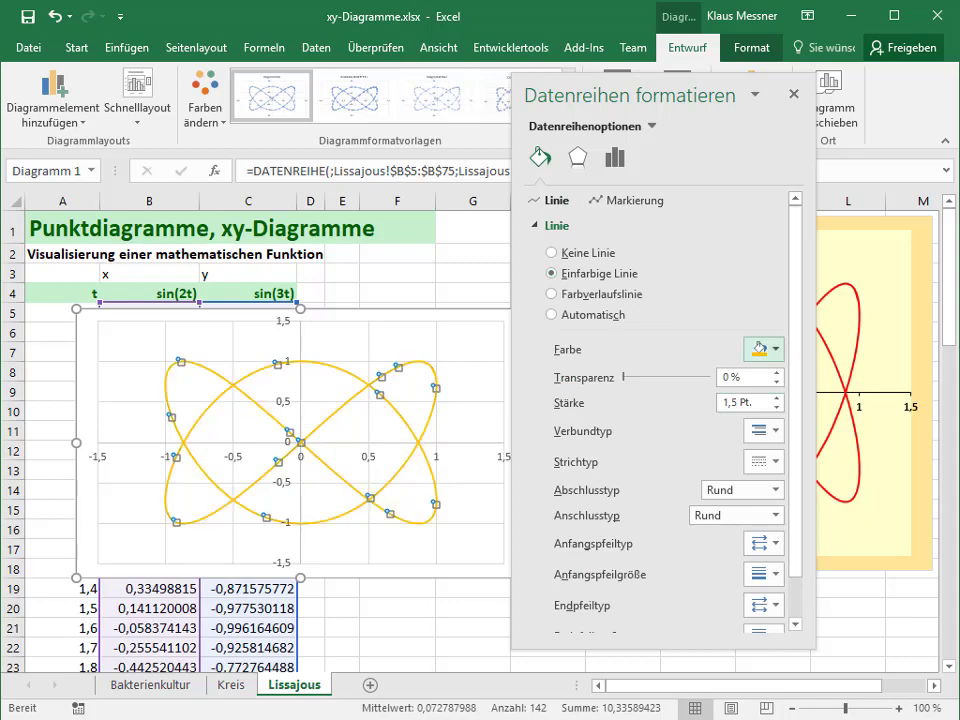
click(762, 349)
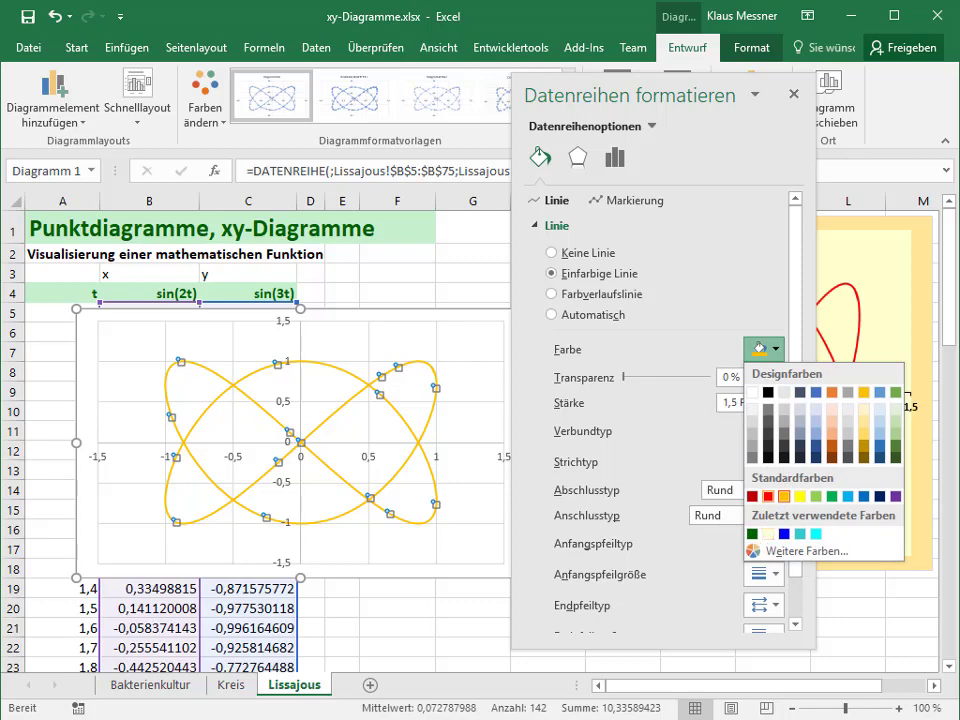
click(768, 496)
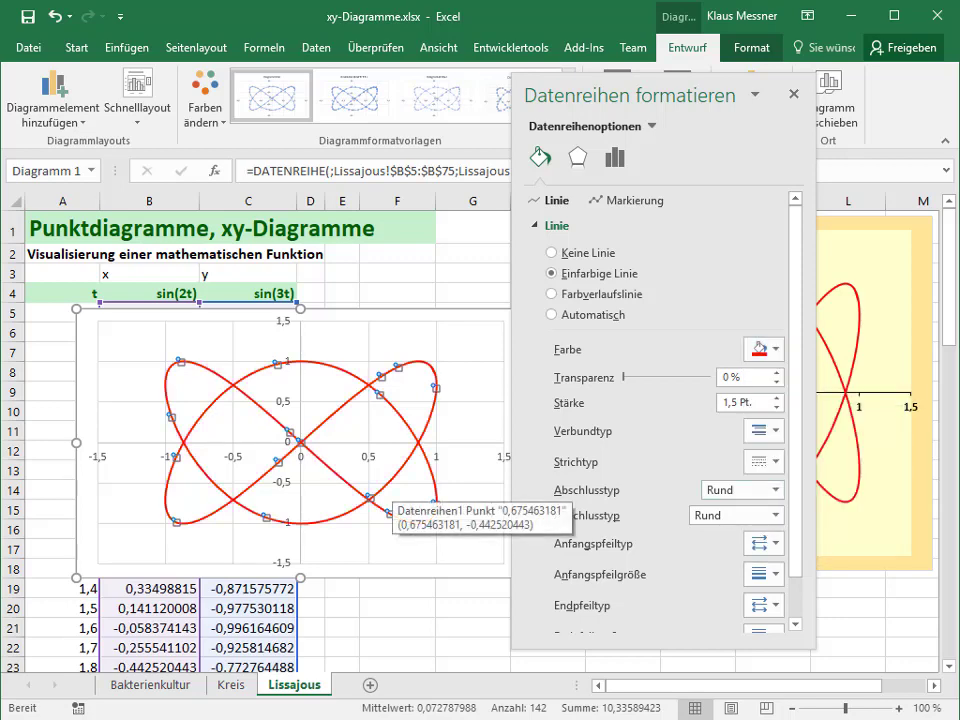
click(385, 548)
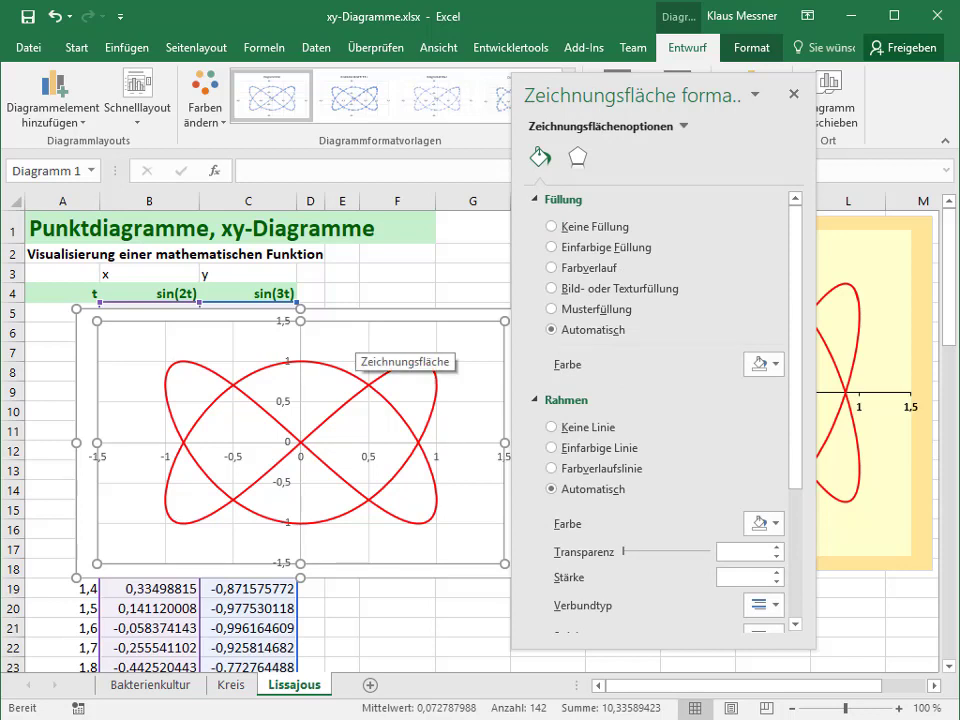
Give the plot area a solid fill using pale yellow from the Standard colour palette.
click(551, 247)
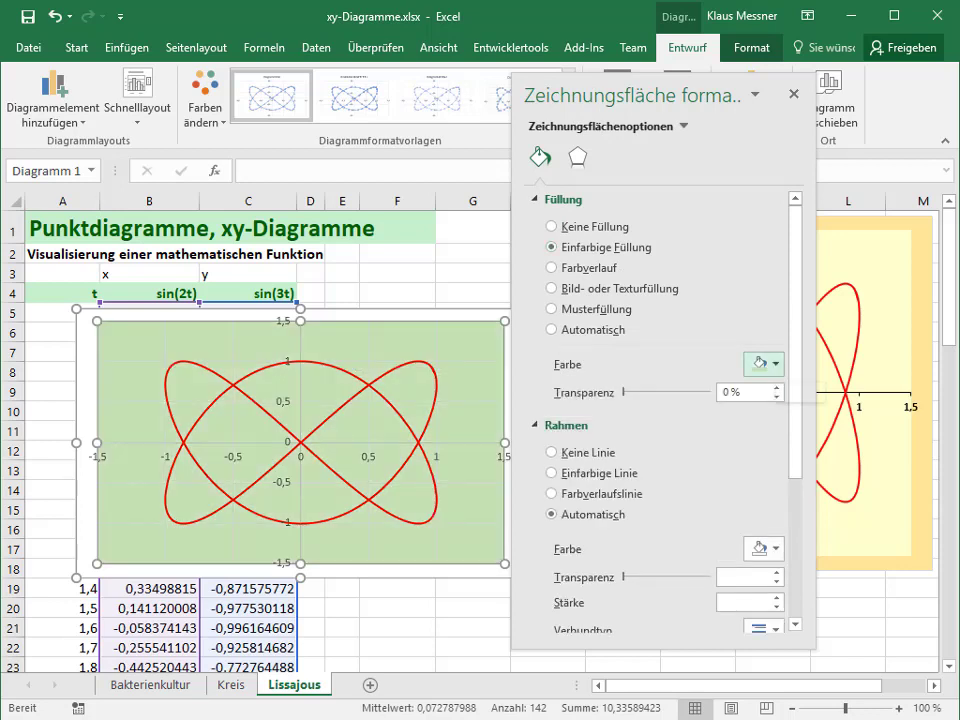
click(760, 365)
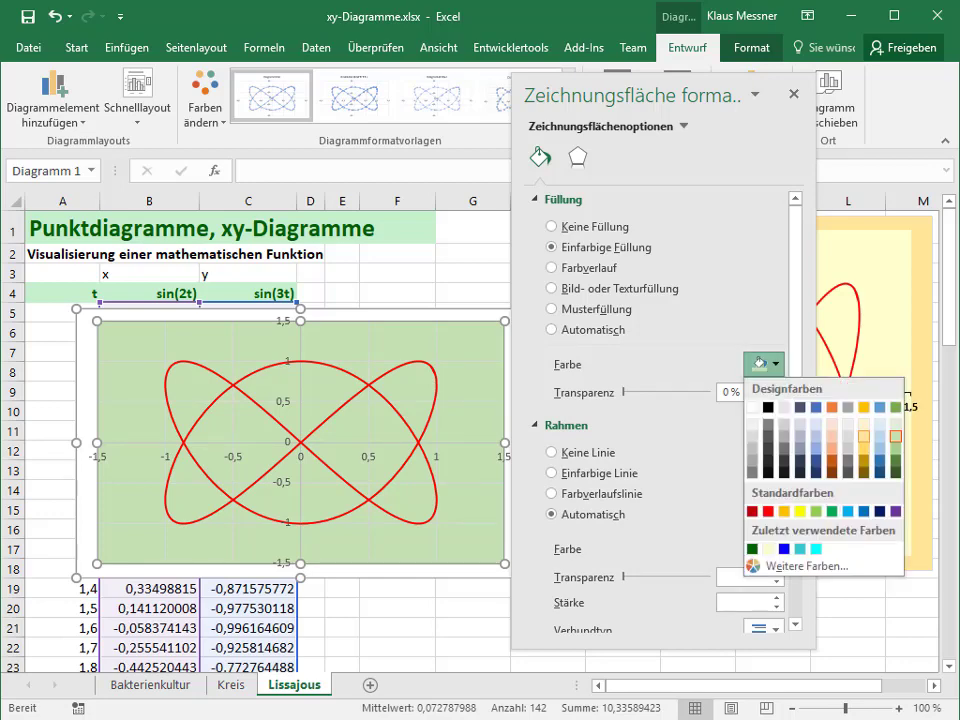
click(864, 424)
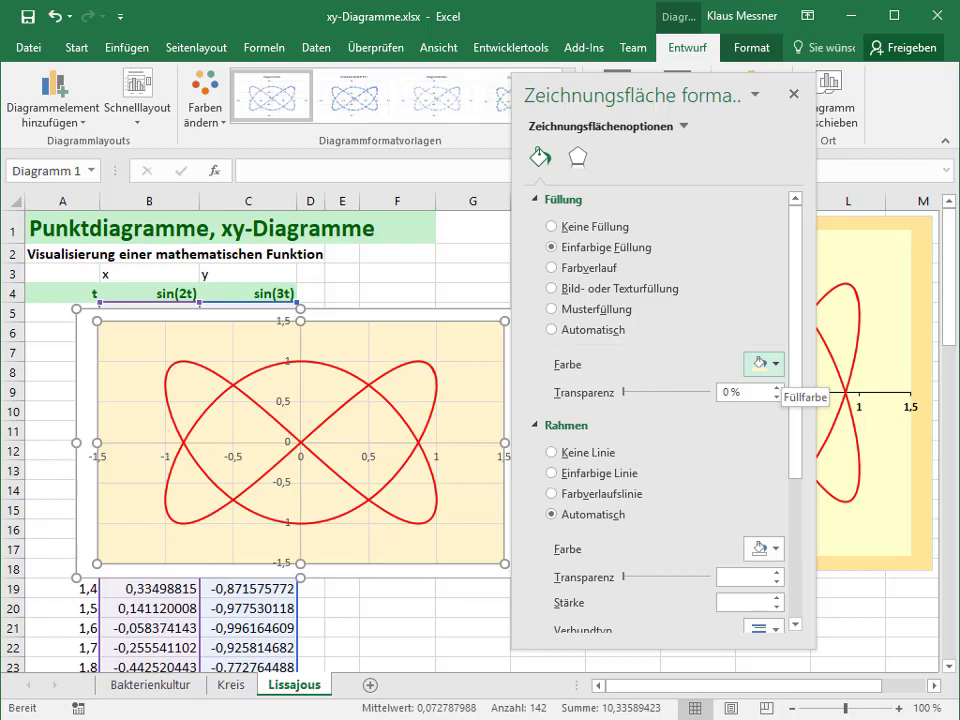
click(762, 365)
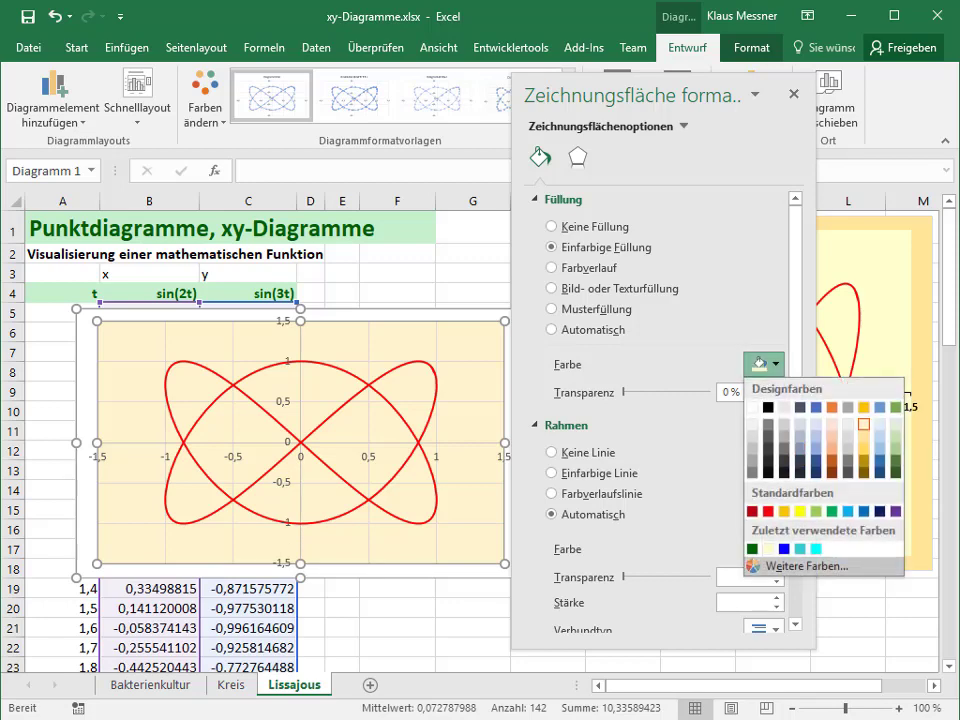
click(795, 566)
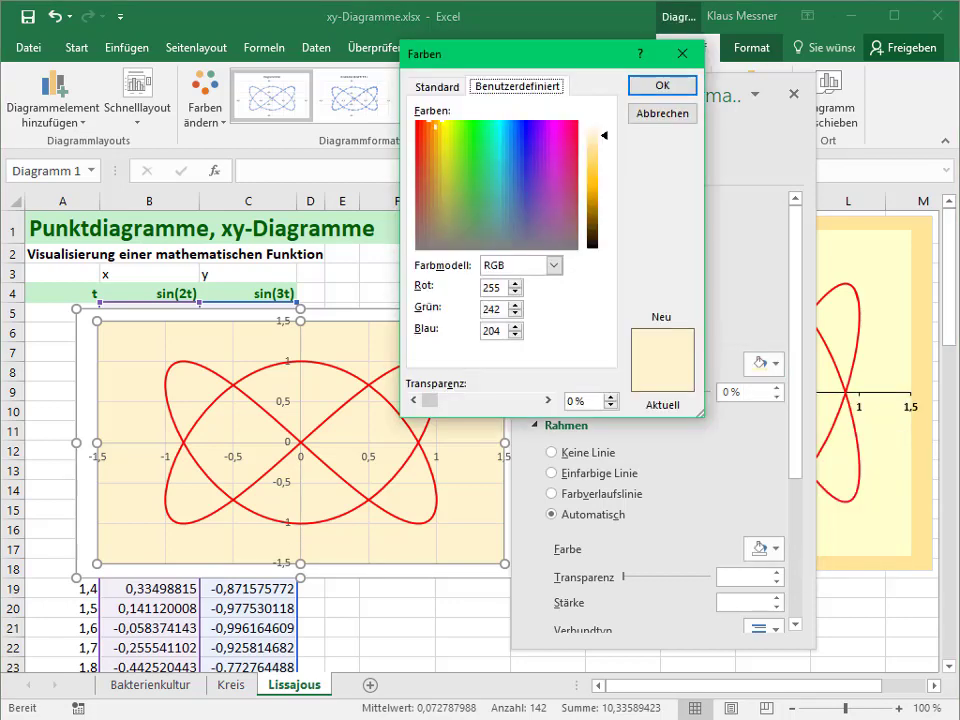
key(ctrl+Tab)
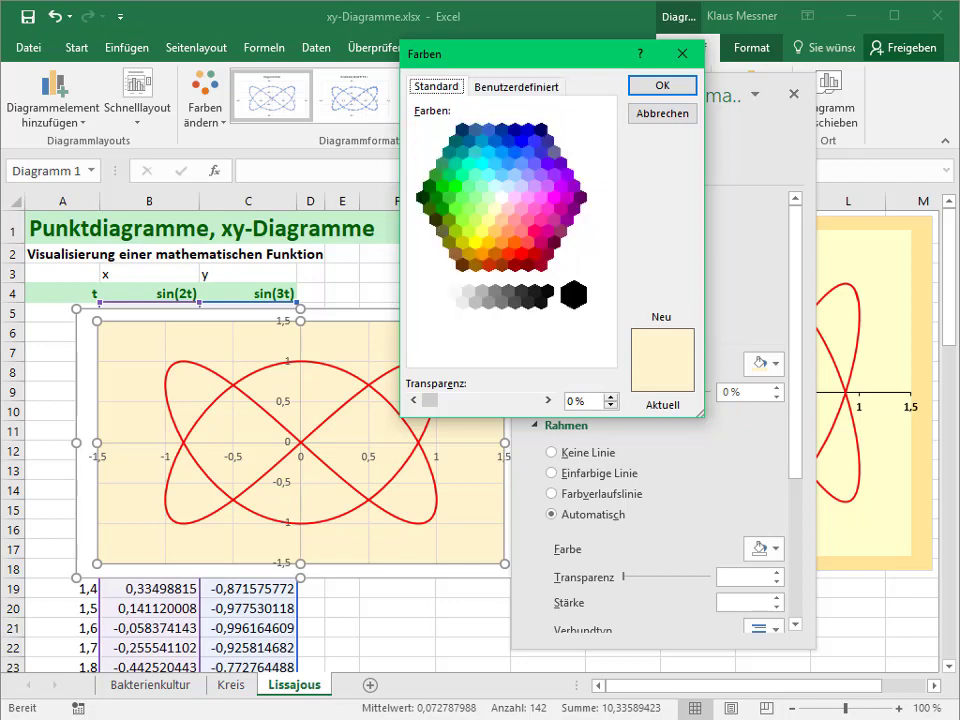
click(494, 208)
click(662, 85)
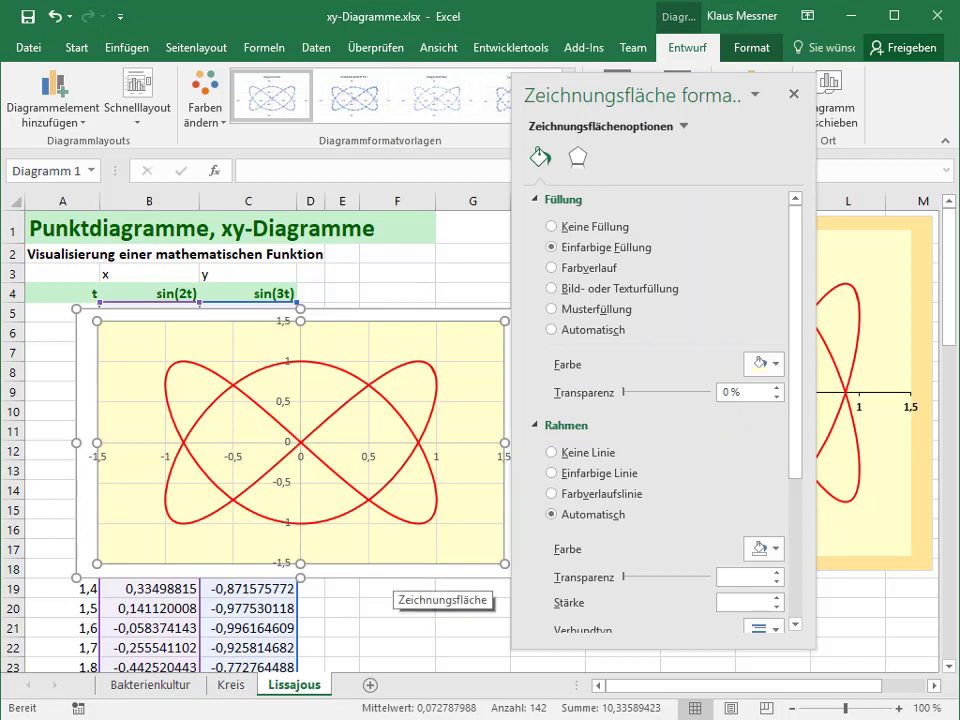
click(370, 314)
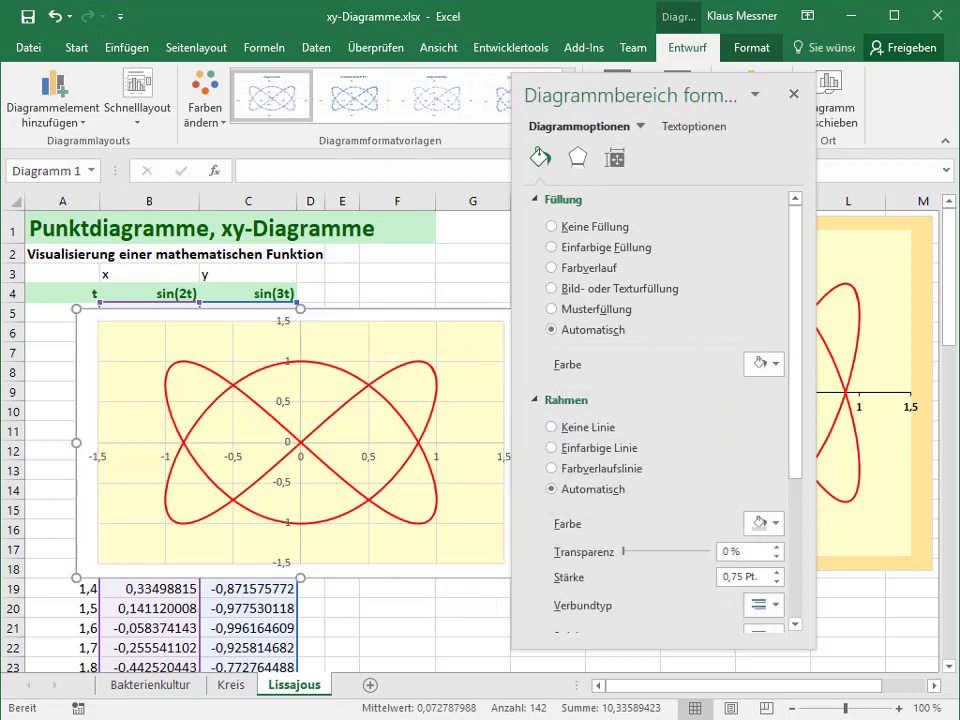
Give the chart area a solid Gold, Accent 4 fill.
click(551, 247)
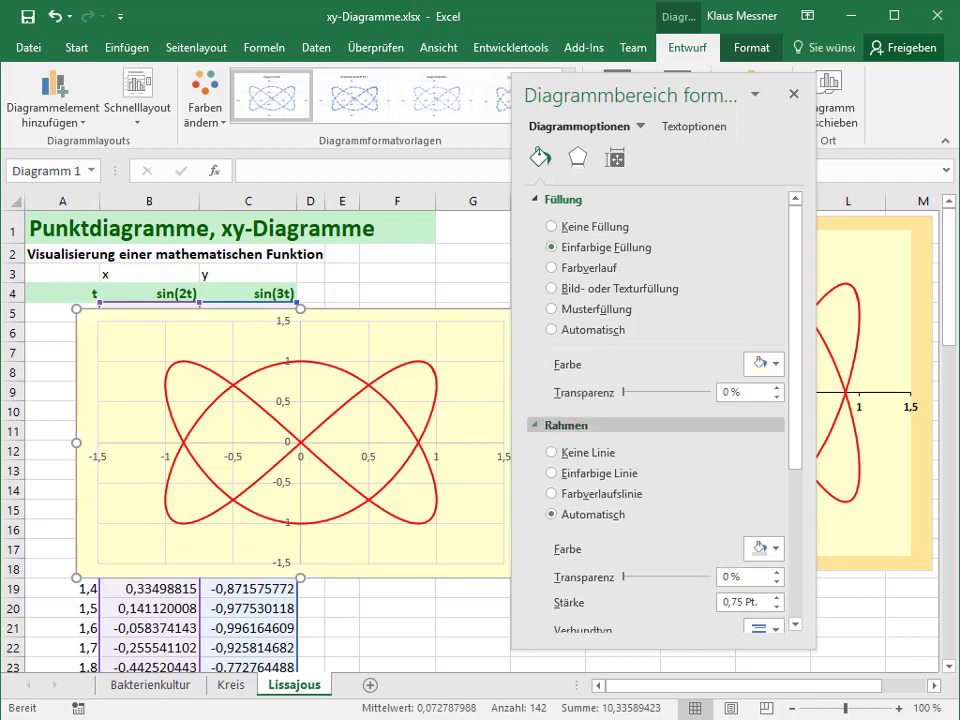
click(765, 364)
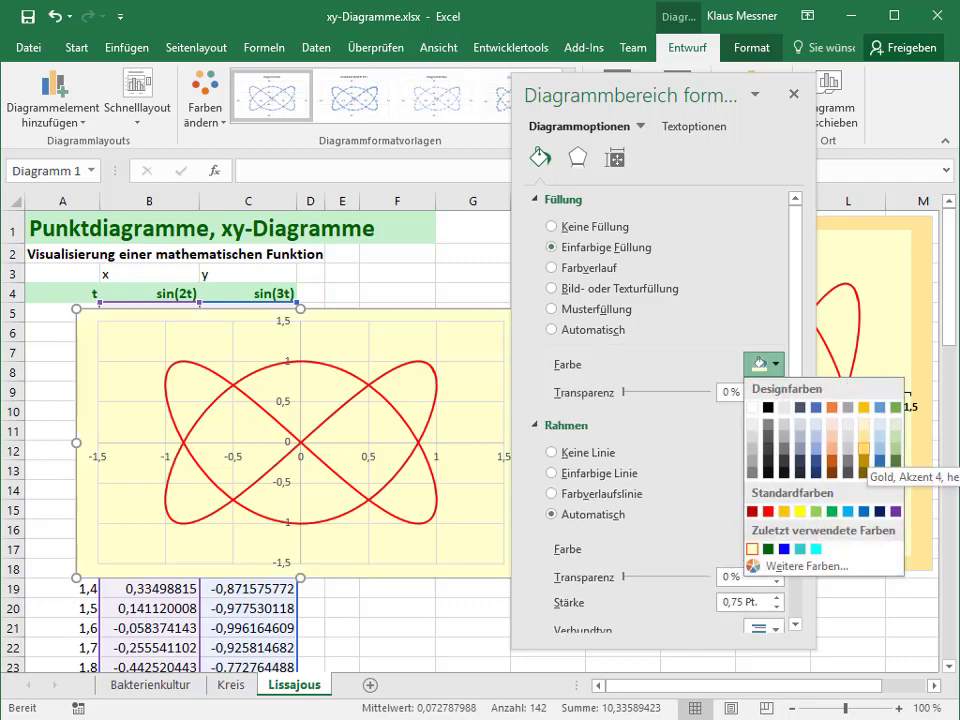
click(851, 415)
click(763, 364)
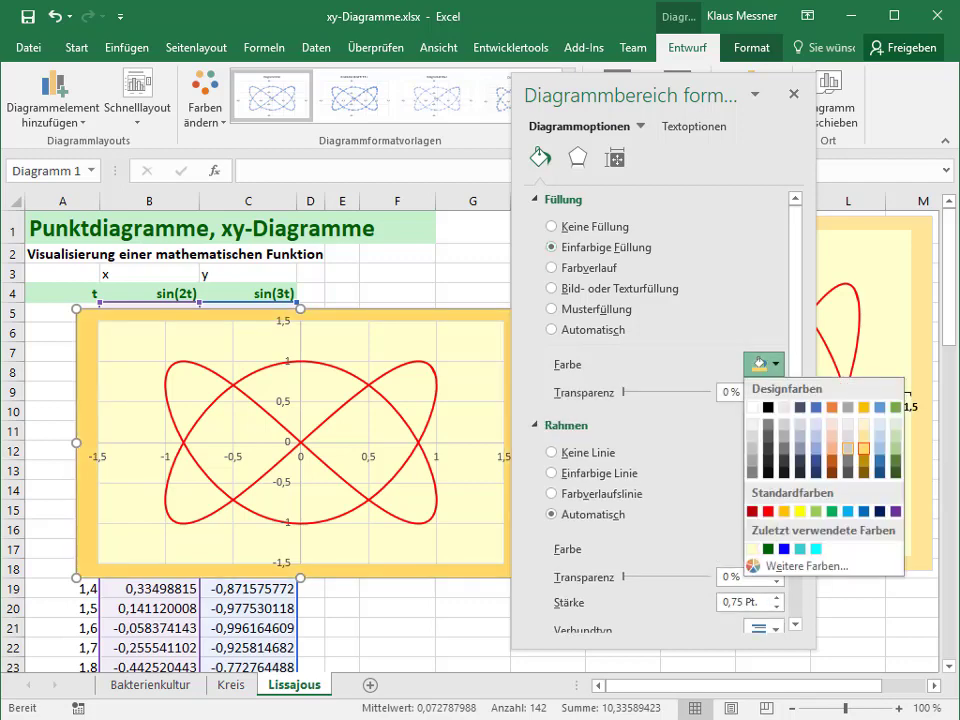
click(863, 447)
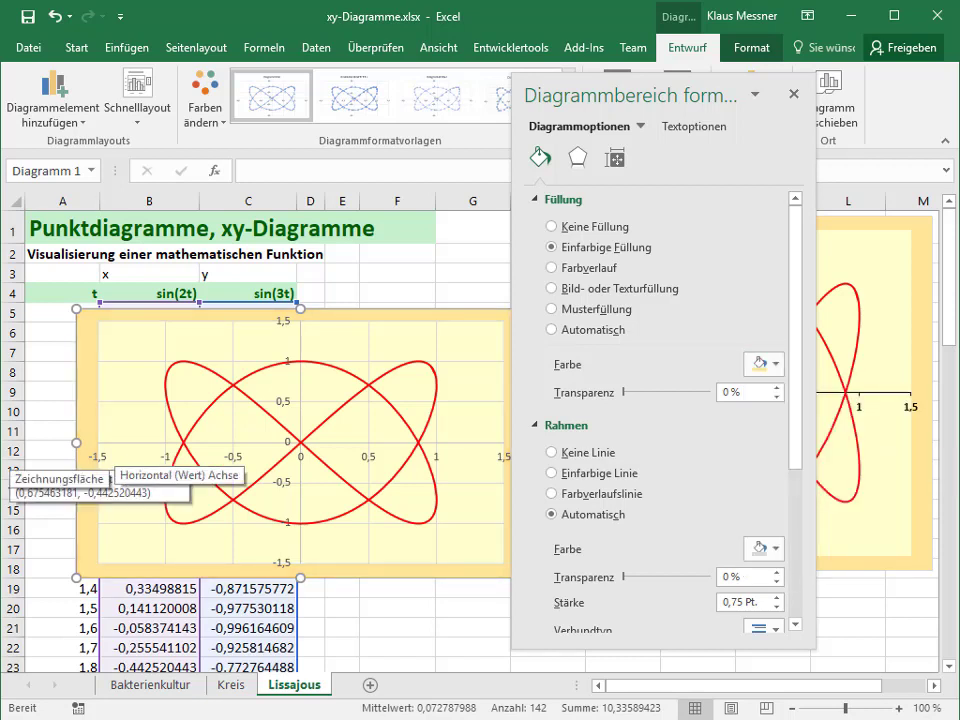
Make the horizontal axis a solid black line and recolour its tick label font.
click(100, 458)
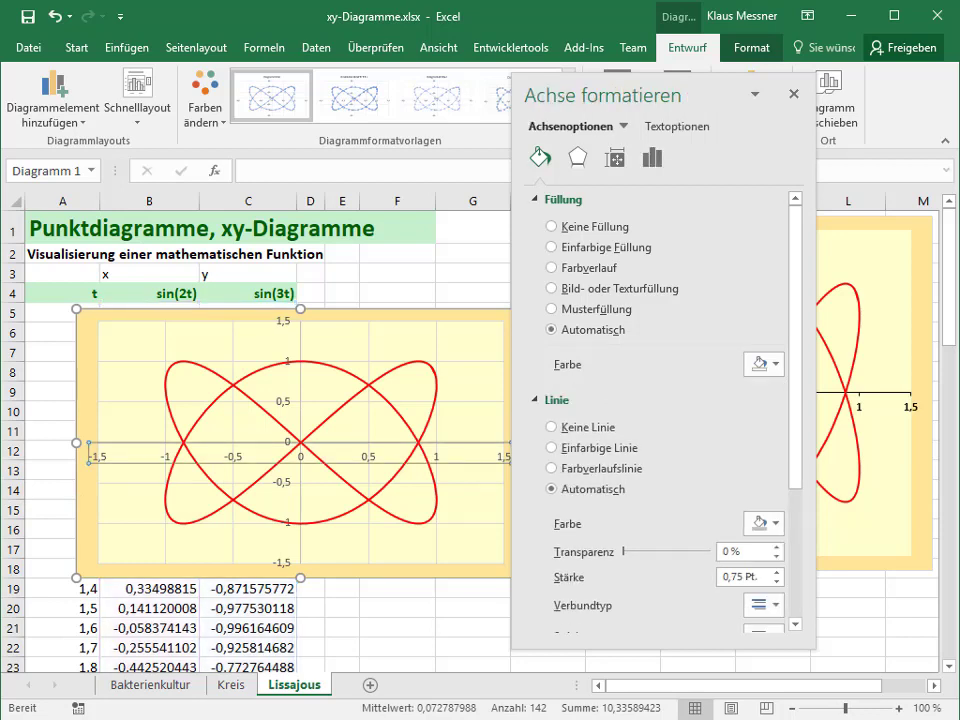
click(551, 447)
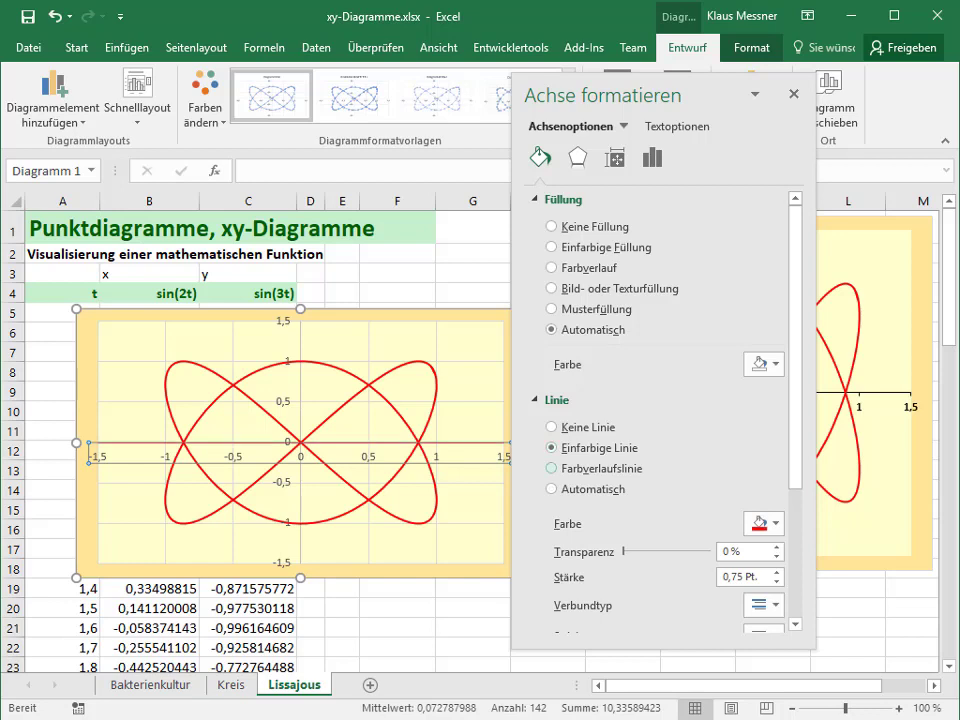
click(765, 523)
click(768, 567)
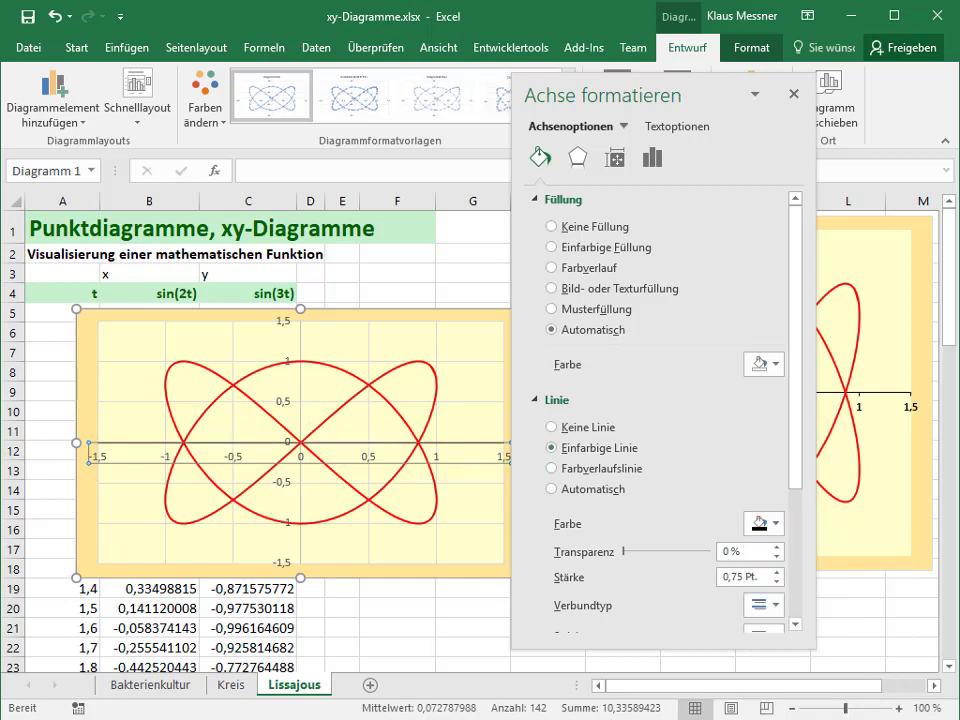
click(77, 47)
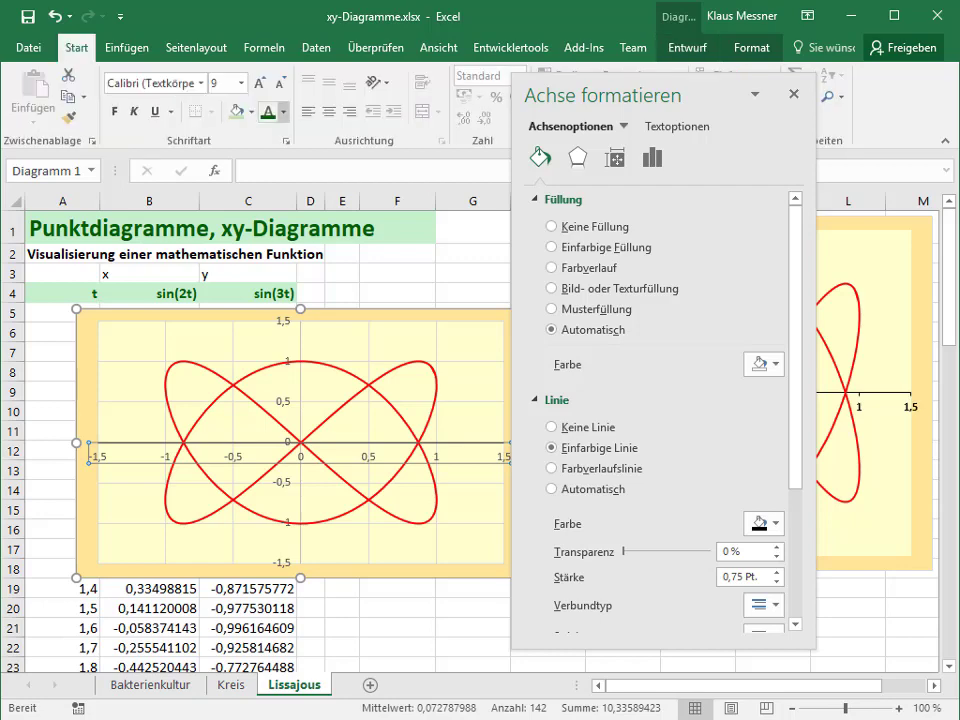
click(284, 111)
click(284, 205)
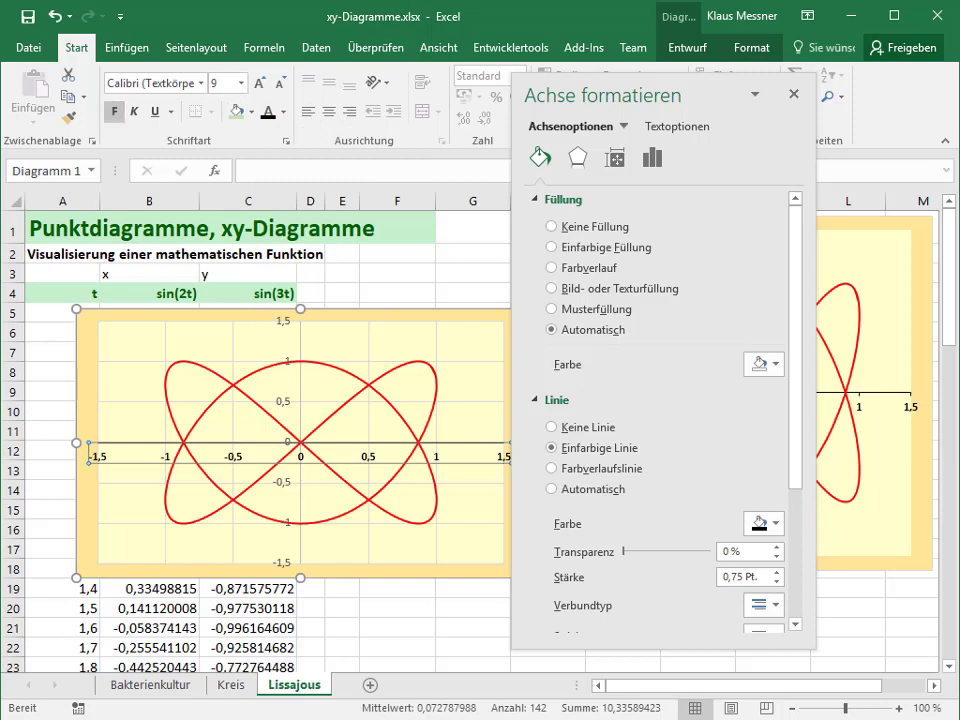
Make the vertical axis a solid black line as well.
click(310, 326)
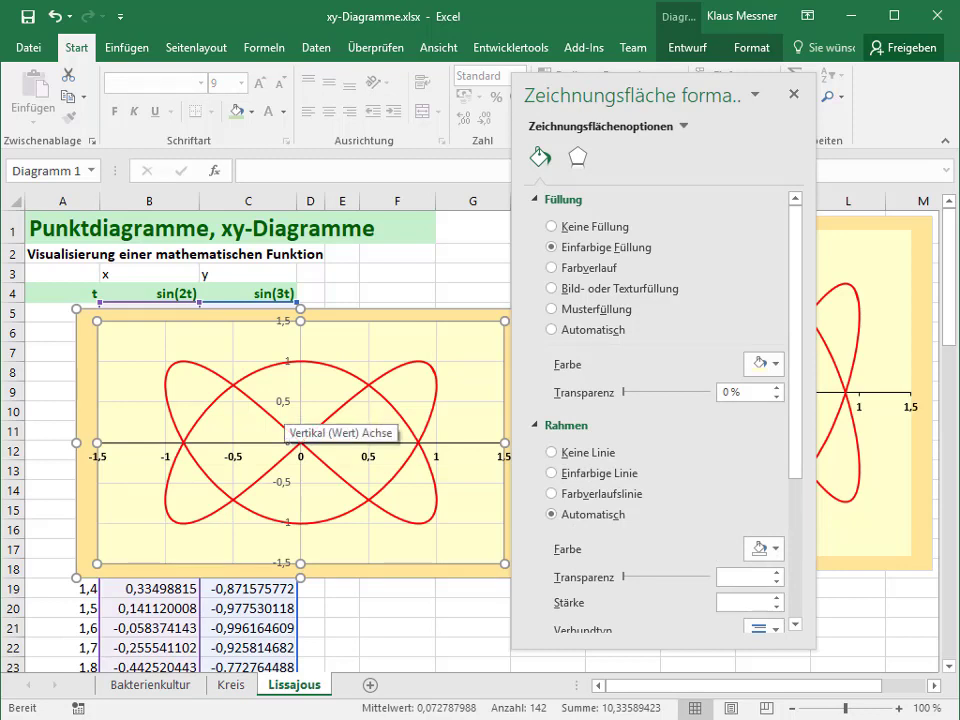
click(295, 425)
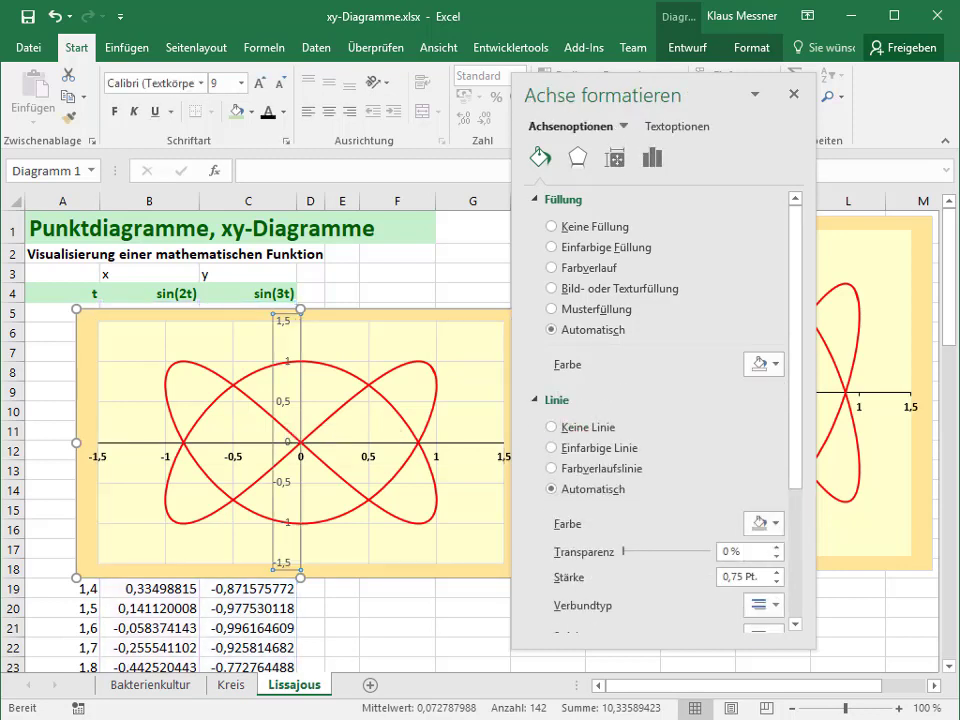
click(551, 448)
click(762, 523)
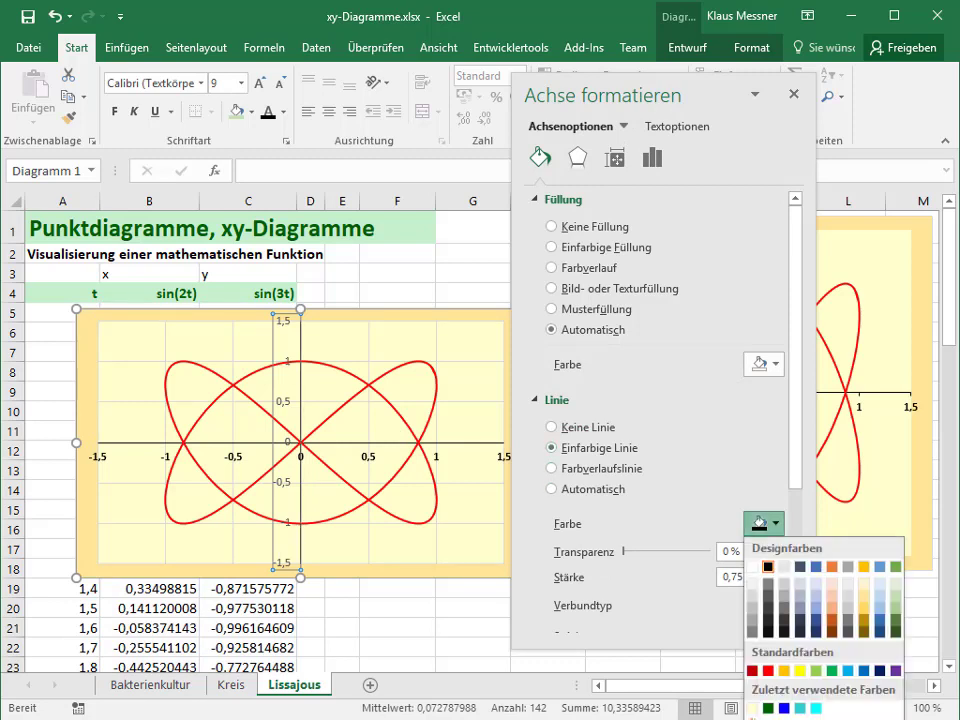
key(Escape)
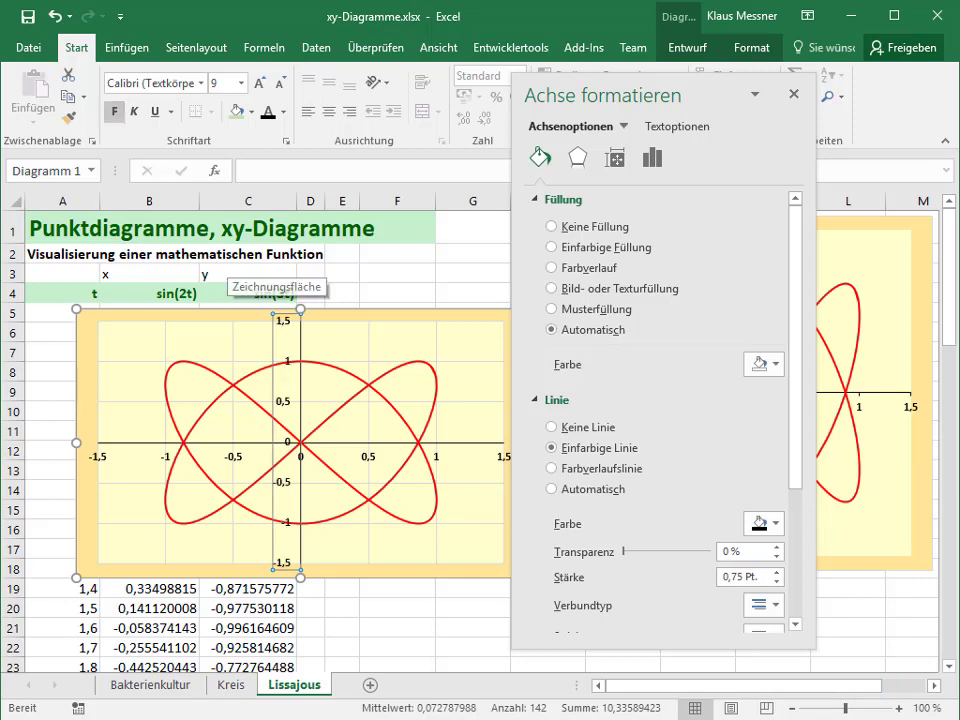
click(390, 316)
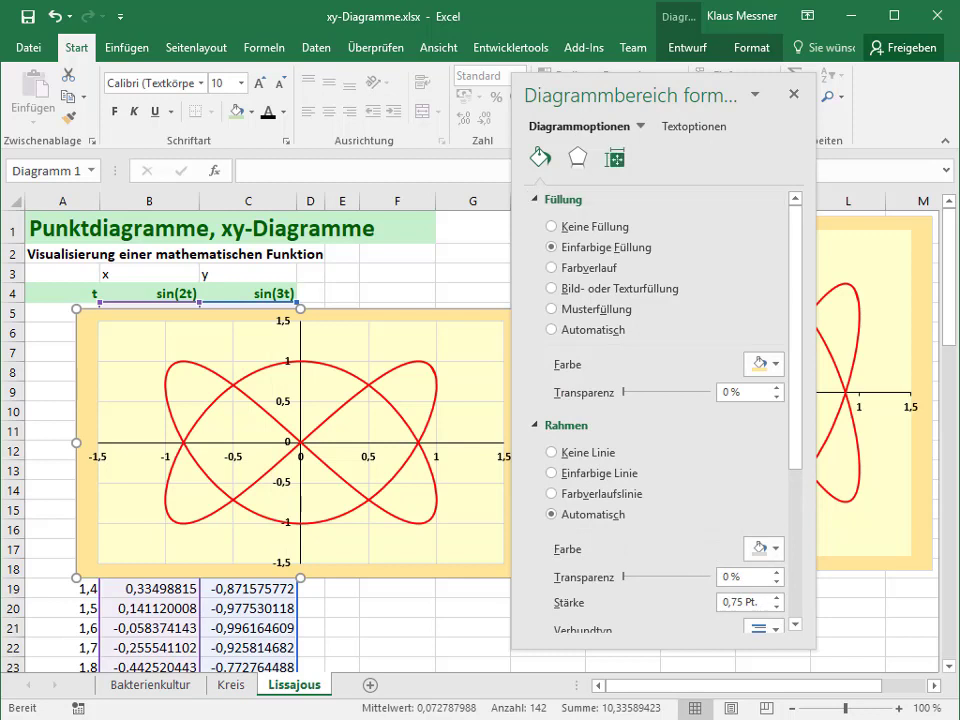
Set the chart to 10 cm high and 10 cm wide, move it up-left, and close the pane.
click(615, 158)
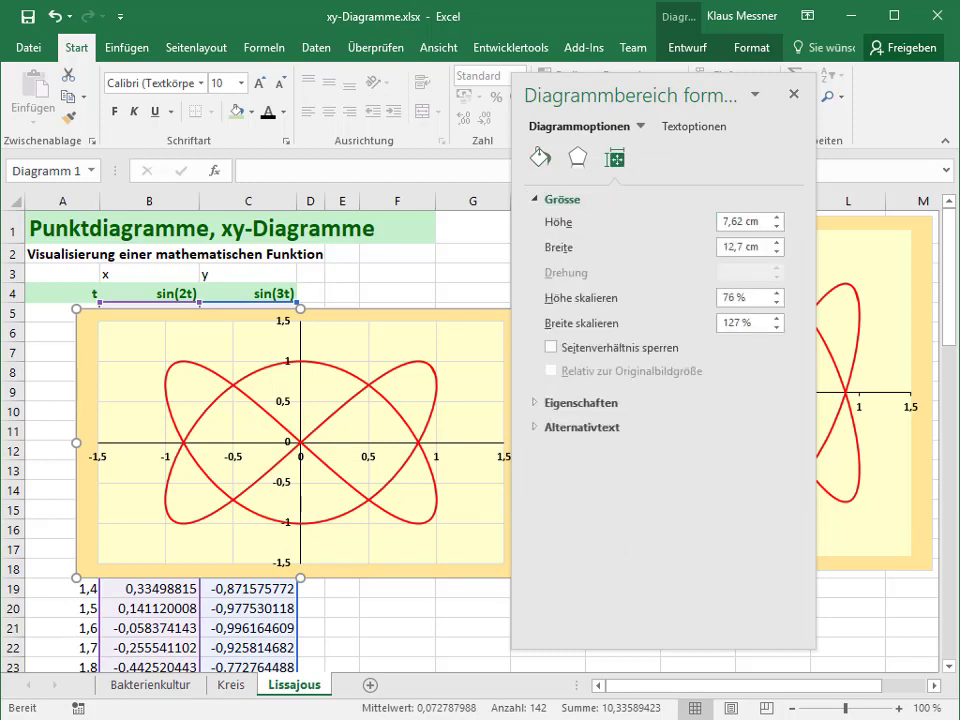
click(720, 221)
key(Delete)
key(Delete)
key(Delete)
key(Delete)
text(10)
click(752, 247)
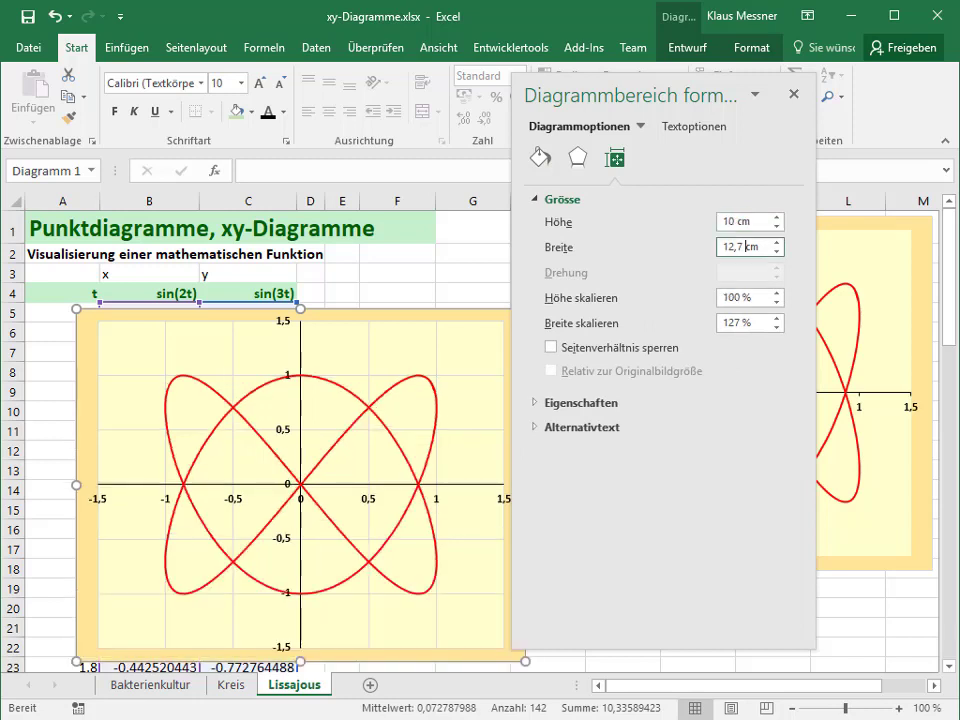
key(shift+Home)
key(BackSpace)
text(10)
key(Return)
drag(252, 318, 238, 258)
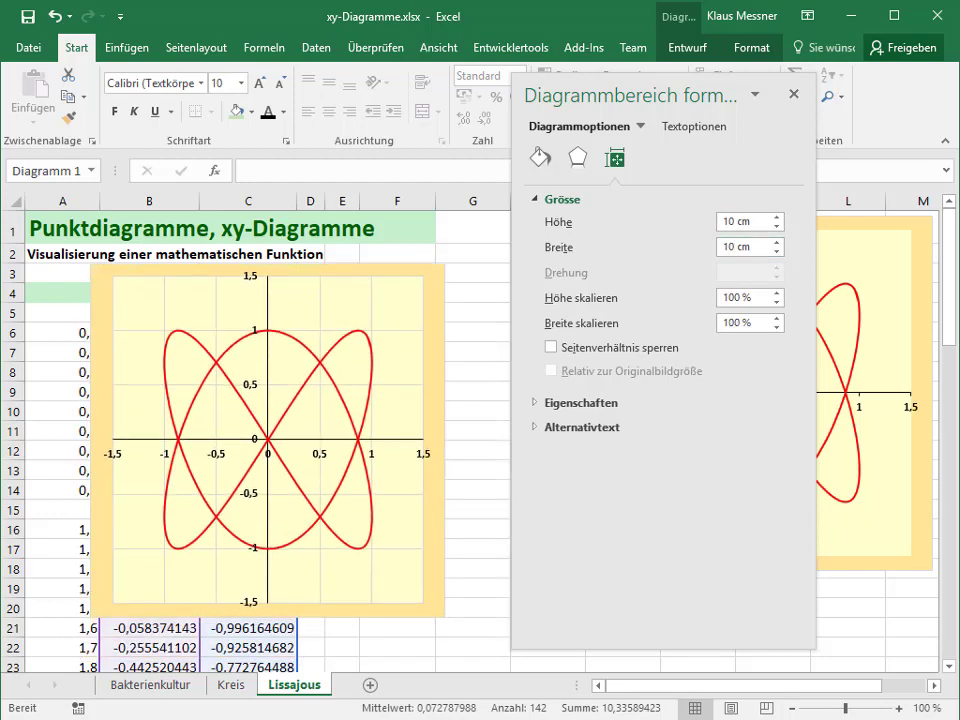
click(793, 93)
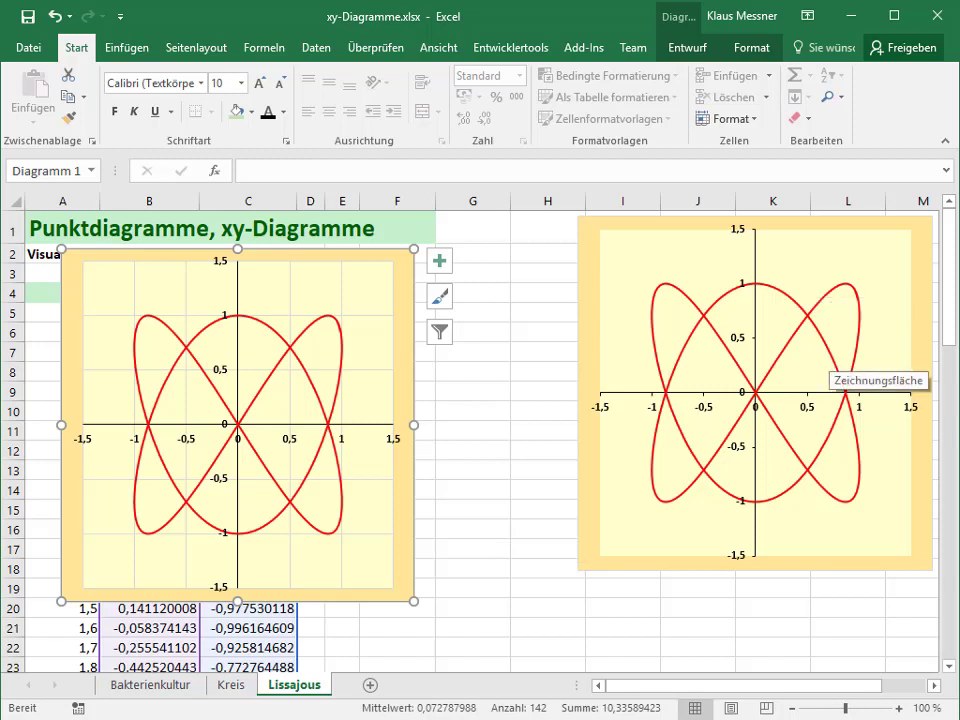
Delete the chart's vertical gridlines, undoing and then redoing the deletion.
click(290, 300)
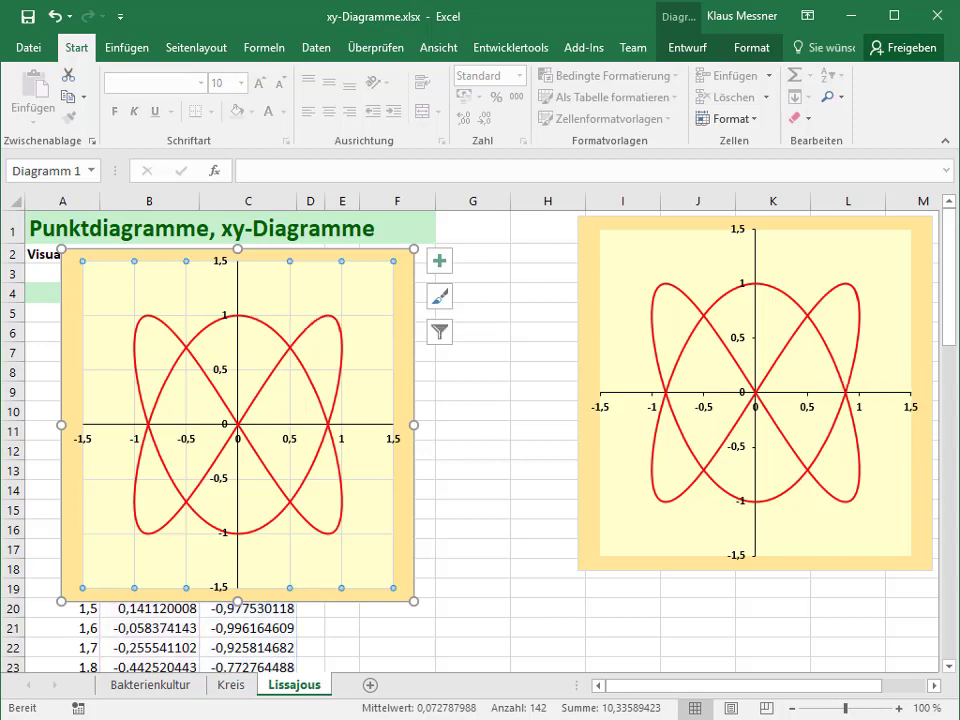
key(Delete)
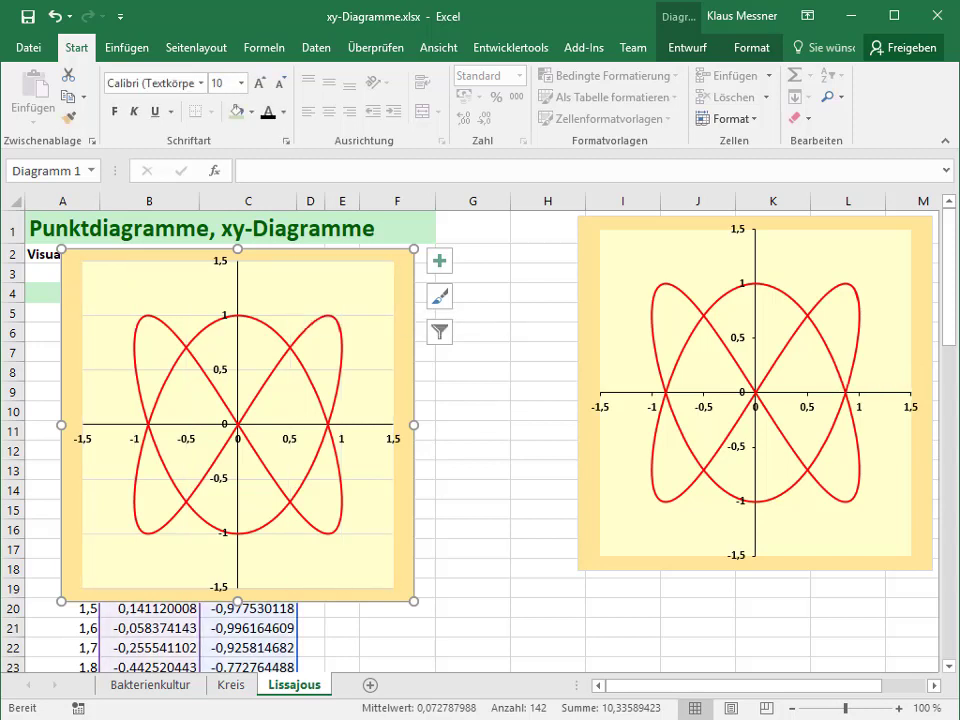
key(ctrl+z)
key(ctrl+y)
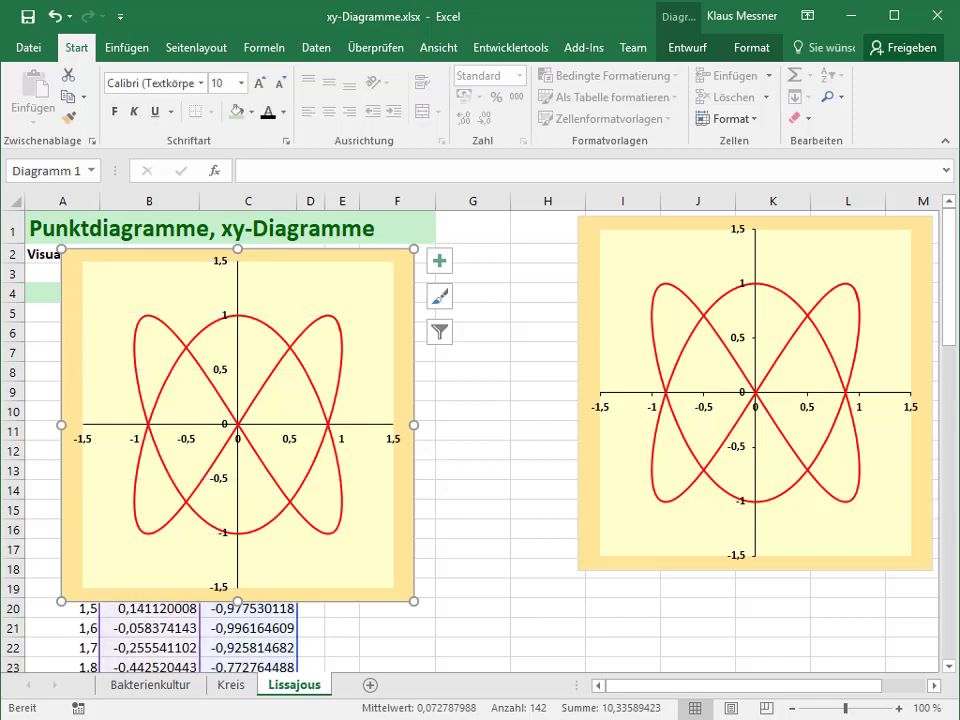